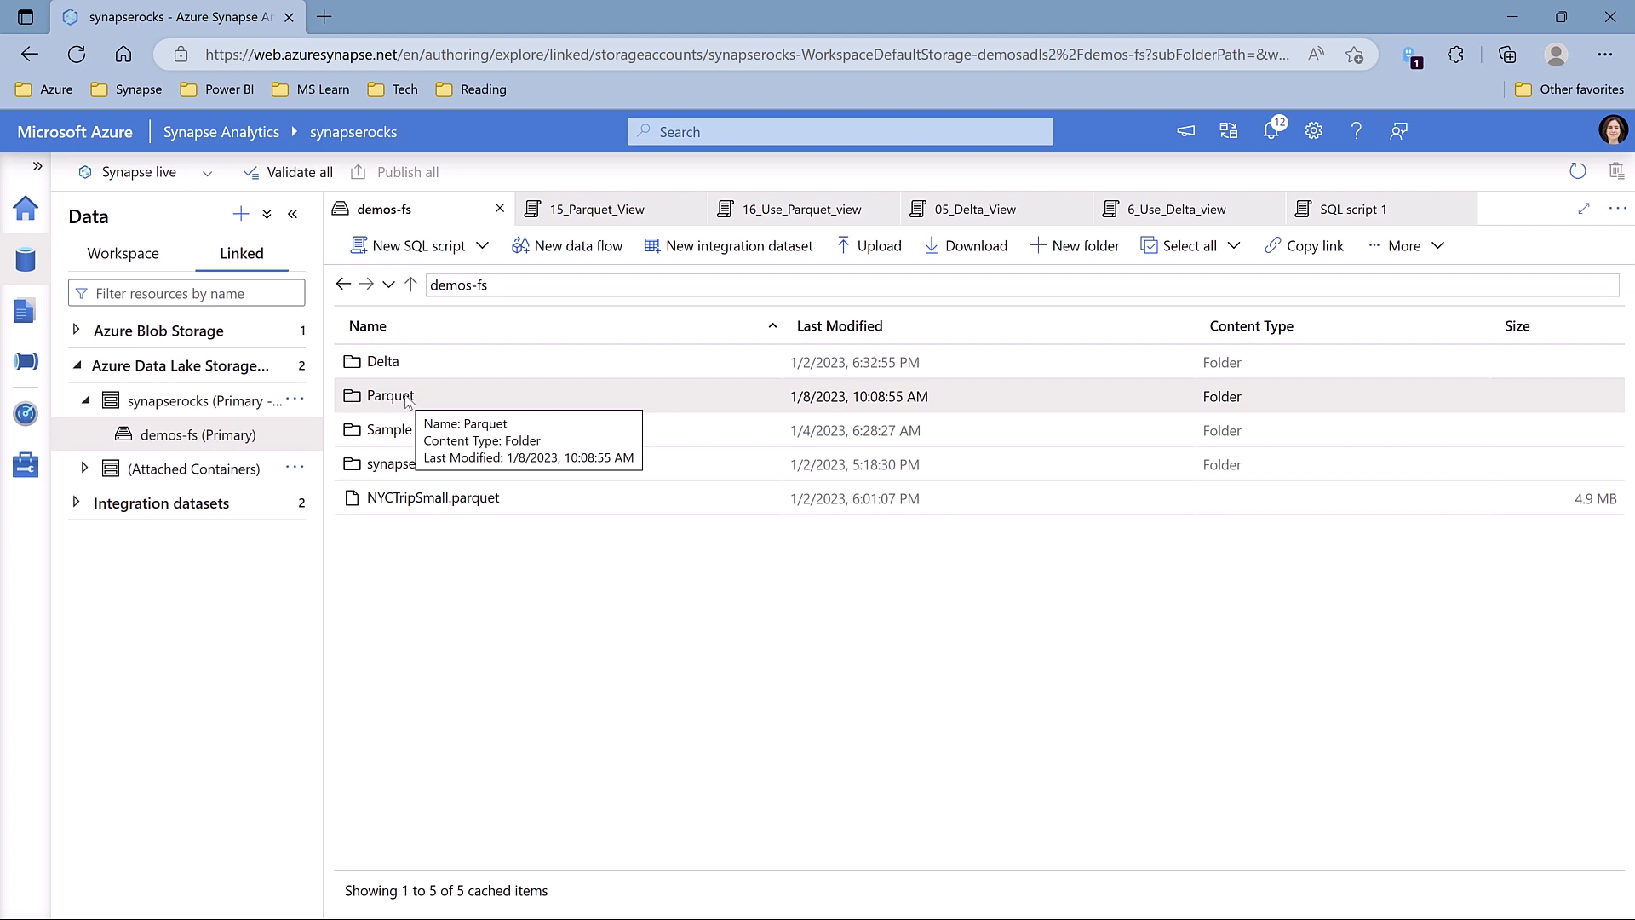
Step: Browse Parquet/NYCTaxiGreenPYearMonthDate through puYear=2020 and puMonth=12 to the puDate=2020-12-04 folder to examine its partition structure
double_click(406, 397)
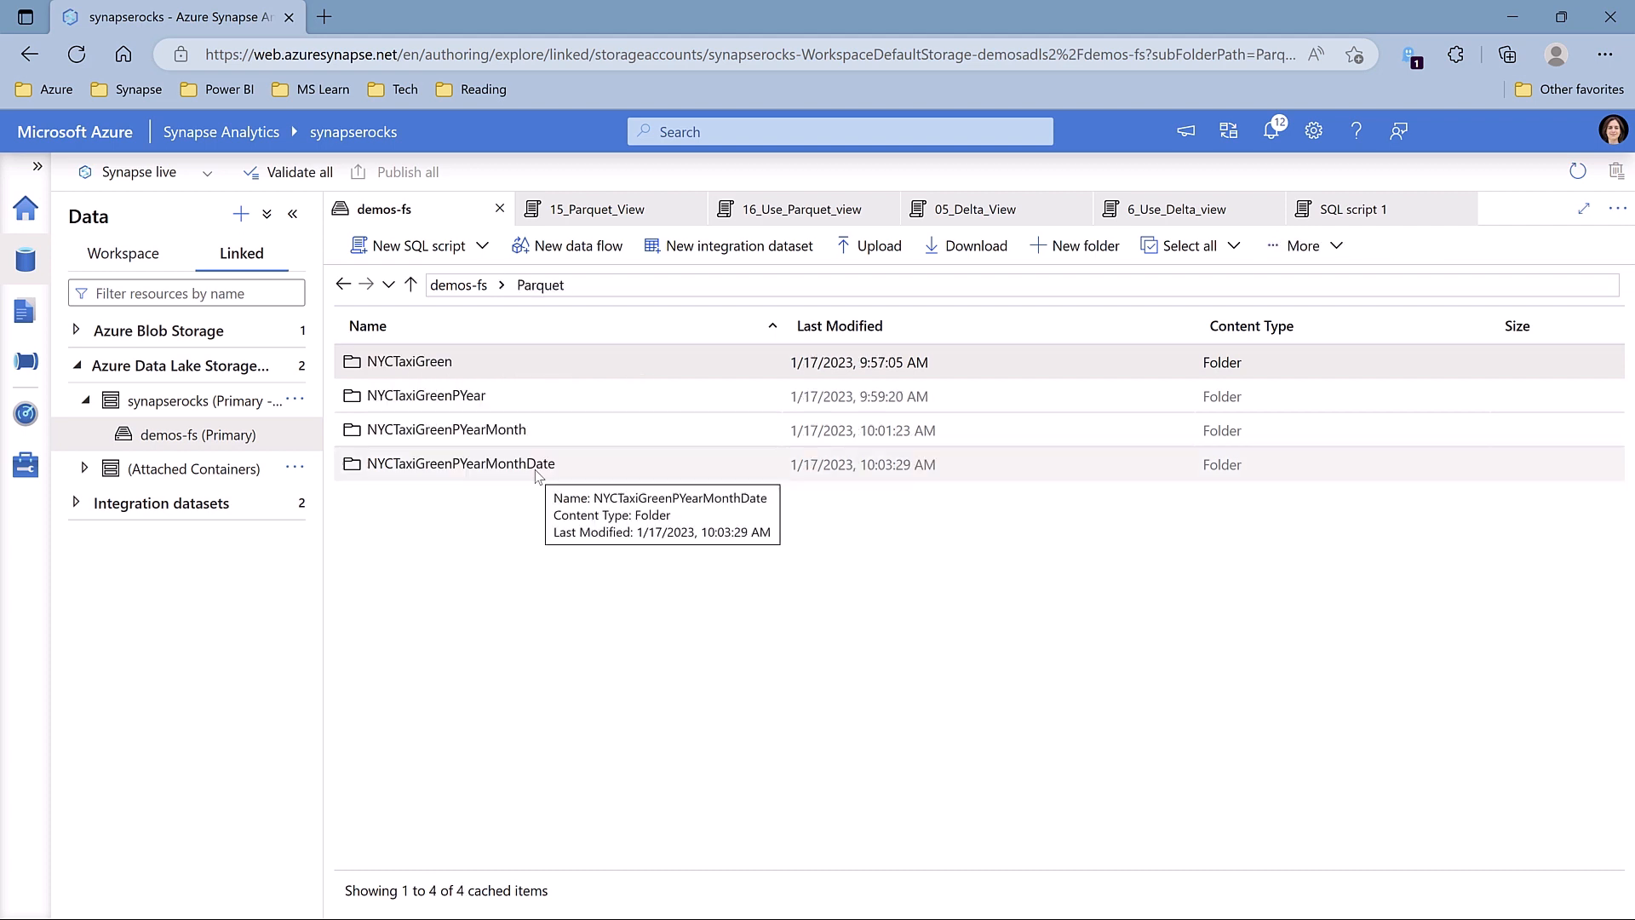
double_click(538, 473)
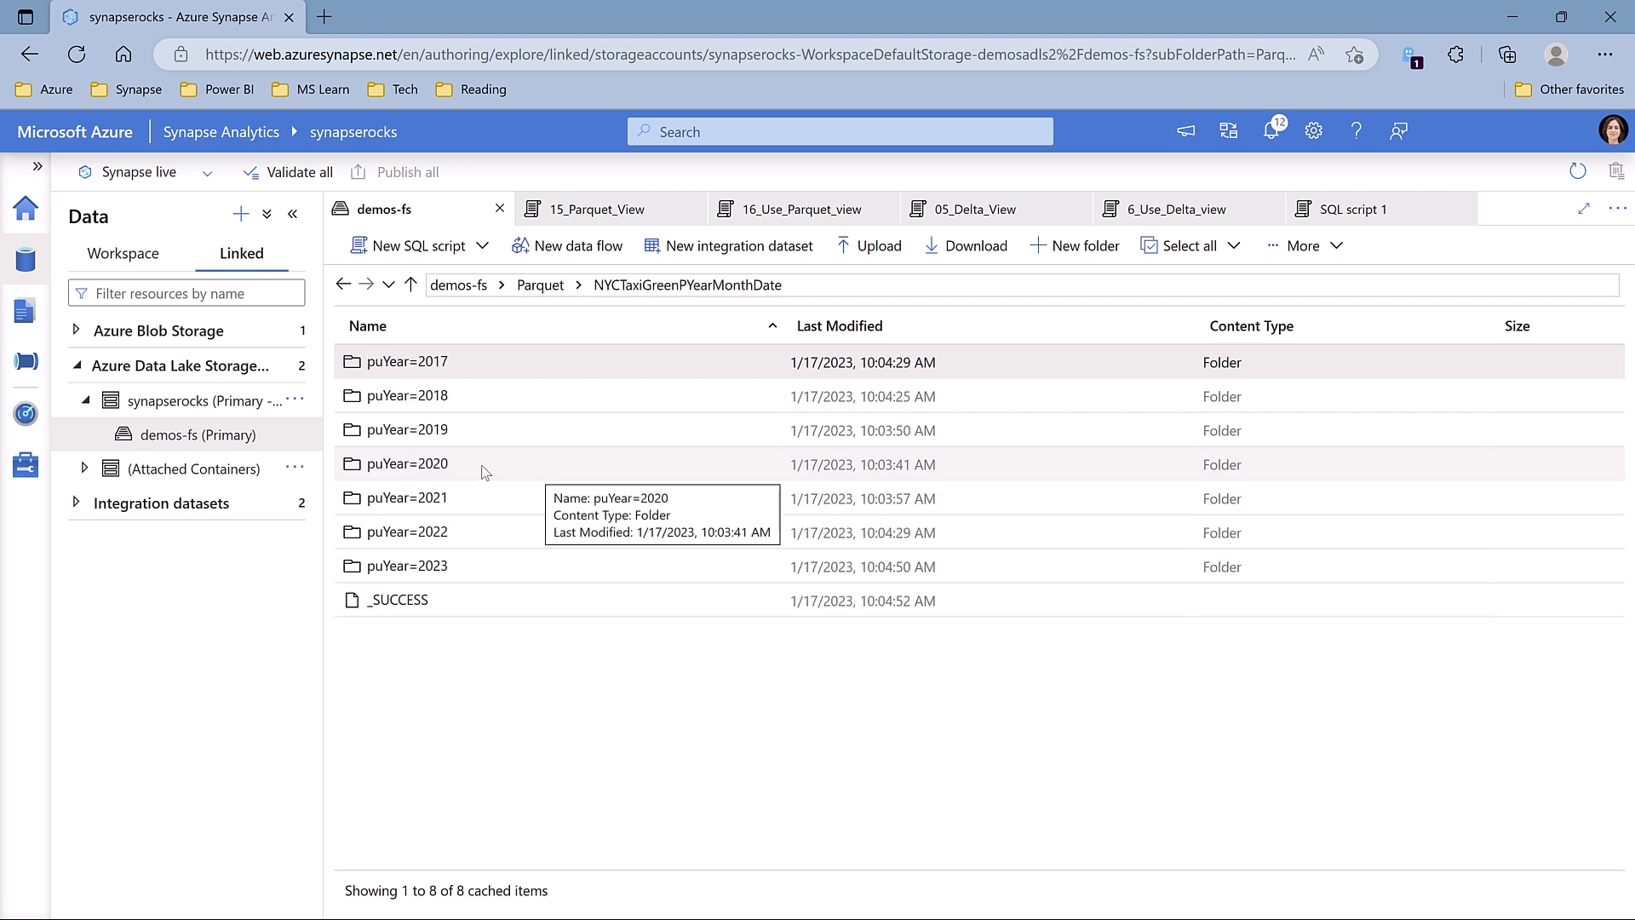
double_click(435, 471)
double_click(434, 471)
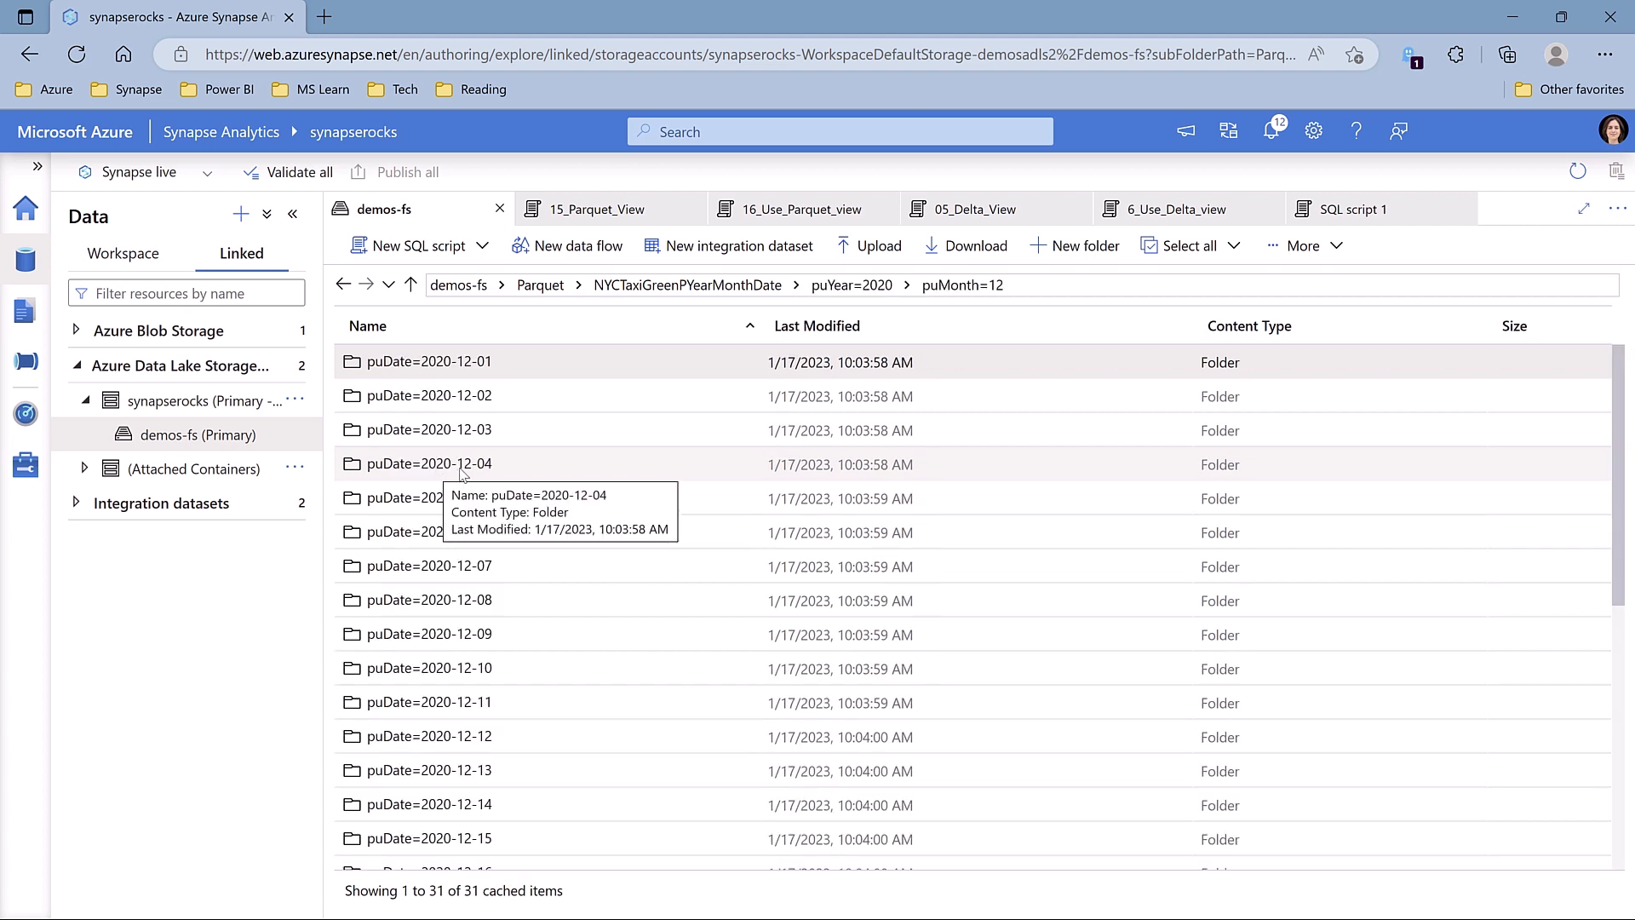
double_click(435, 471)
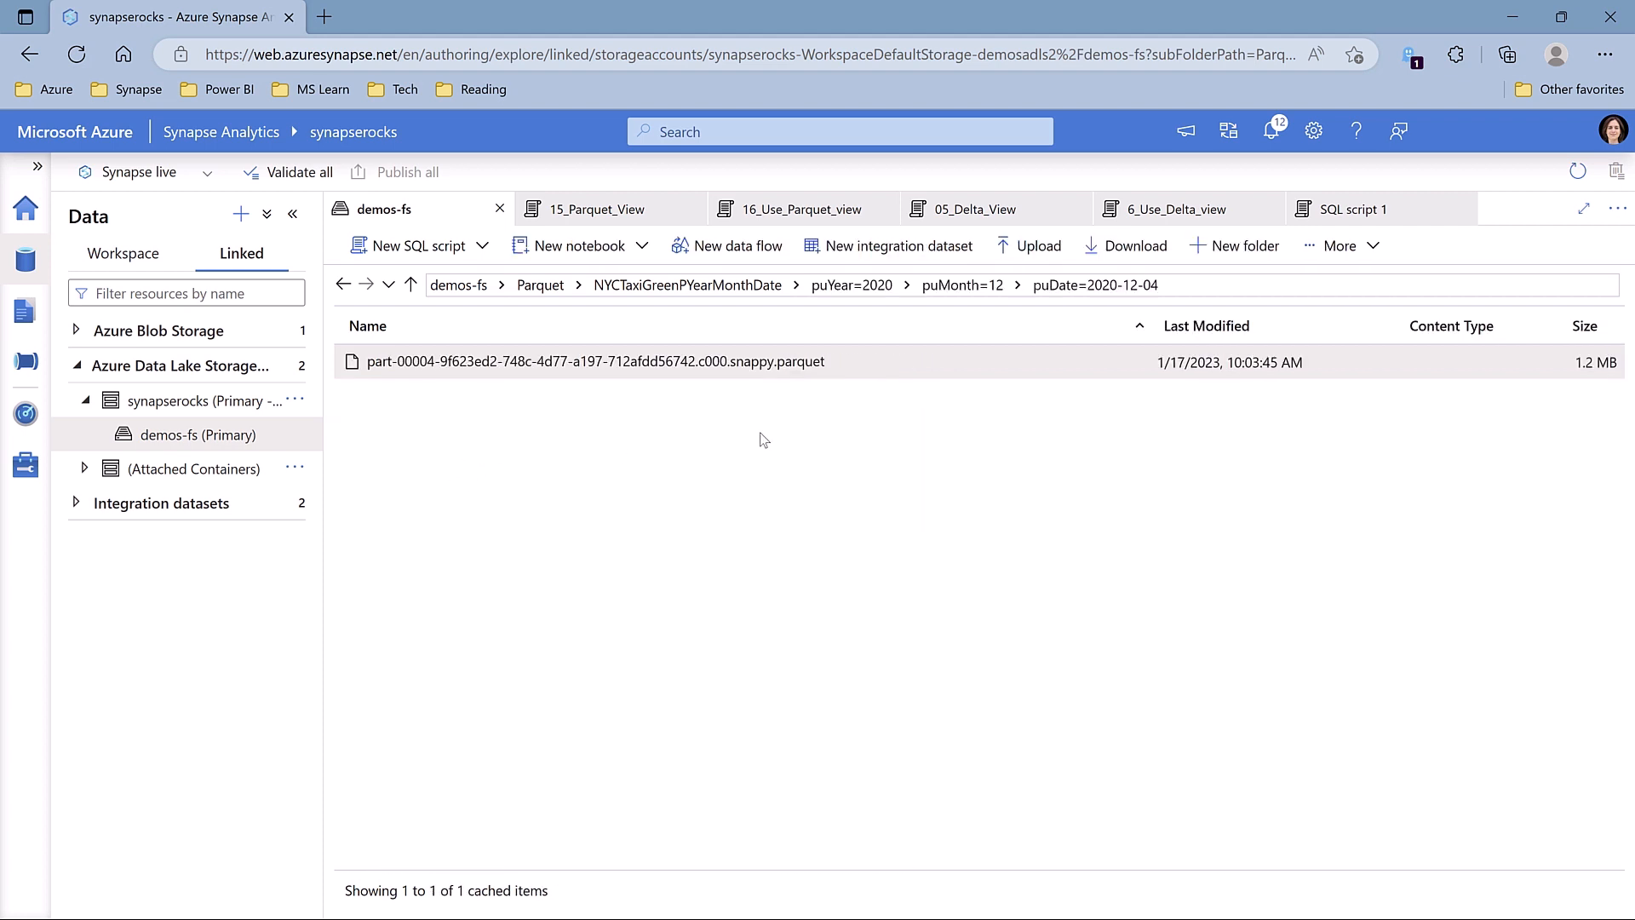
Step: Return to the Parquet folder and generate a Select TOP 100 rows script for NYCTaxiGreenPYearMonthDate in Parquet format
left_click(411, 287)
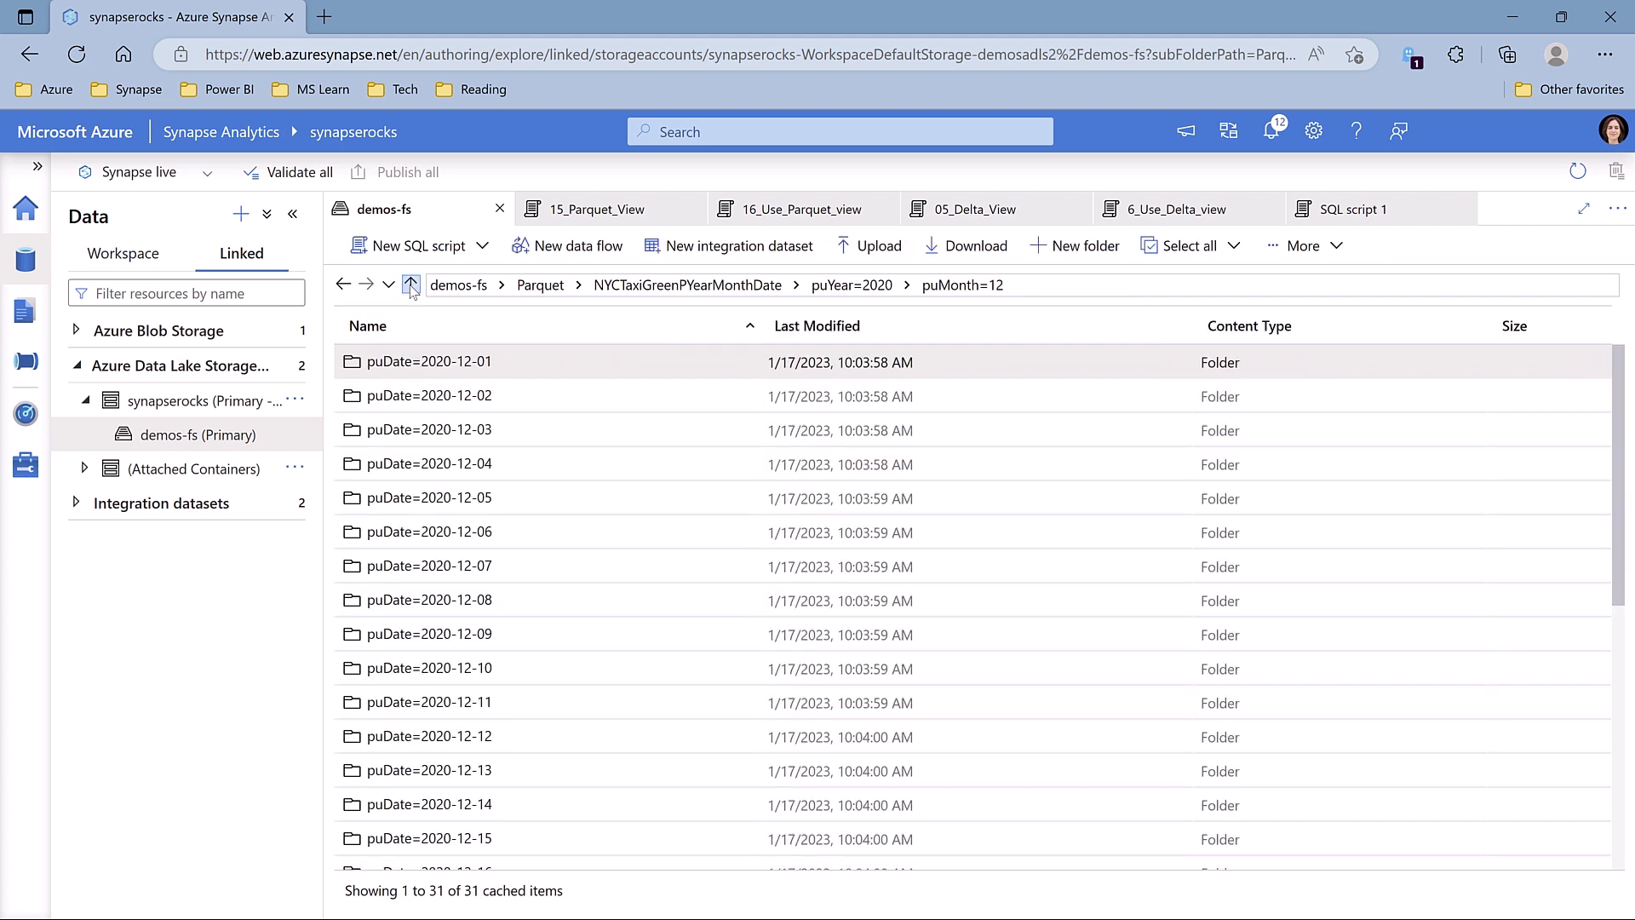
left_click(540, 284)
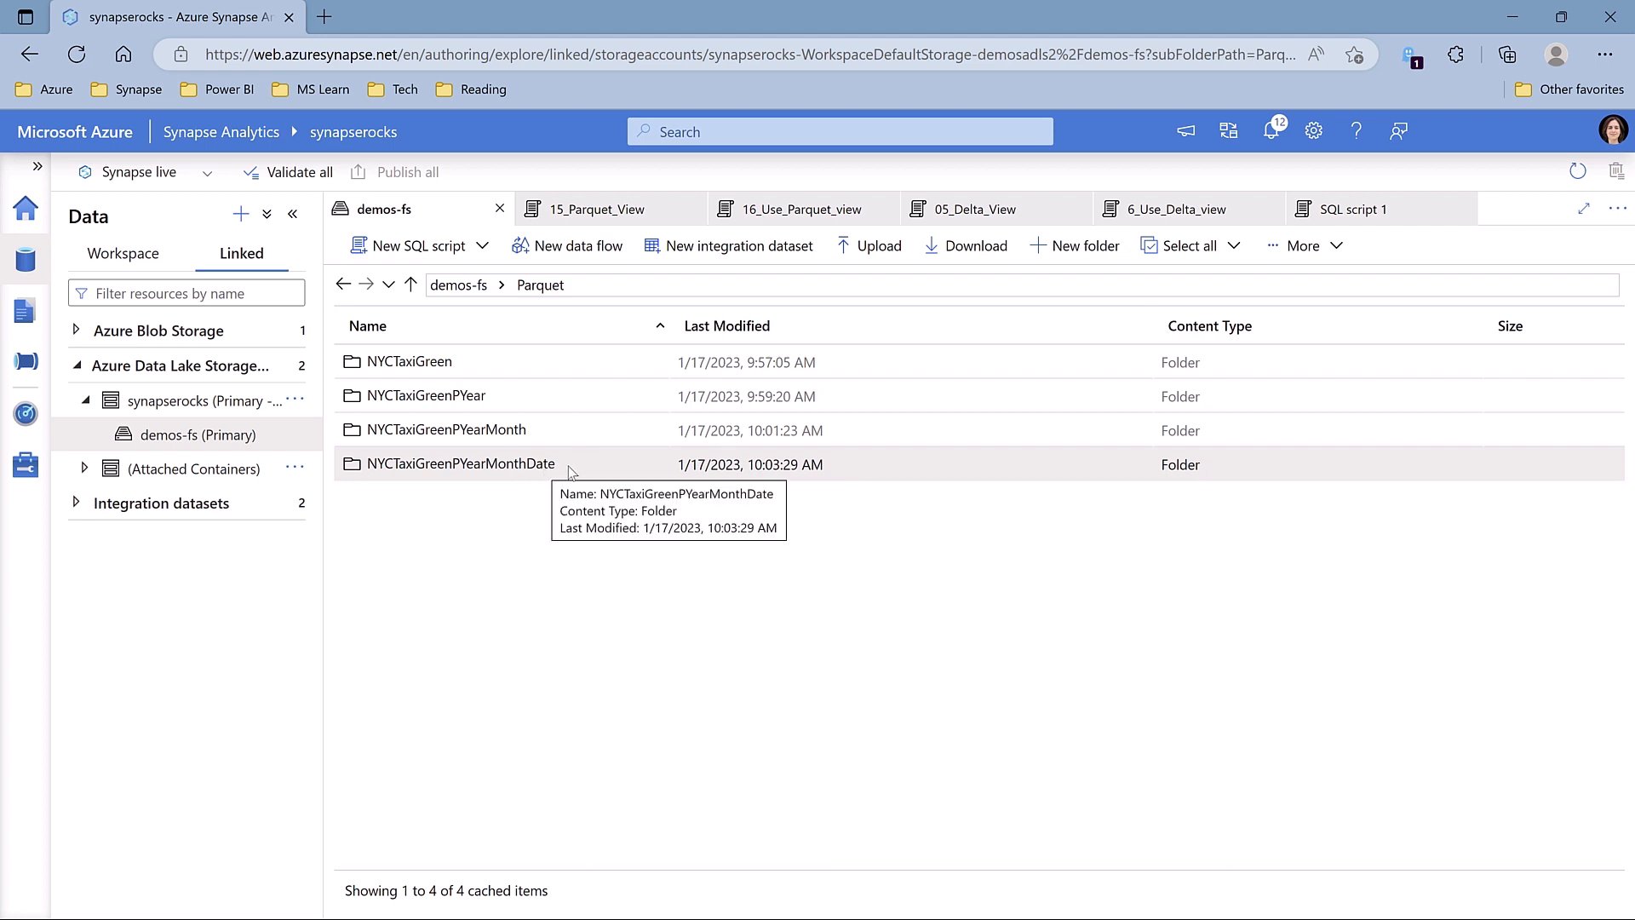
right_click(568, 467)
mouse_move(590, 493)
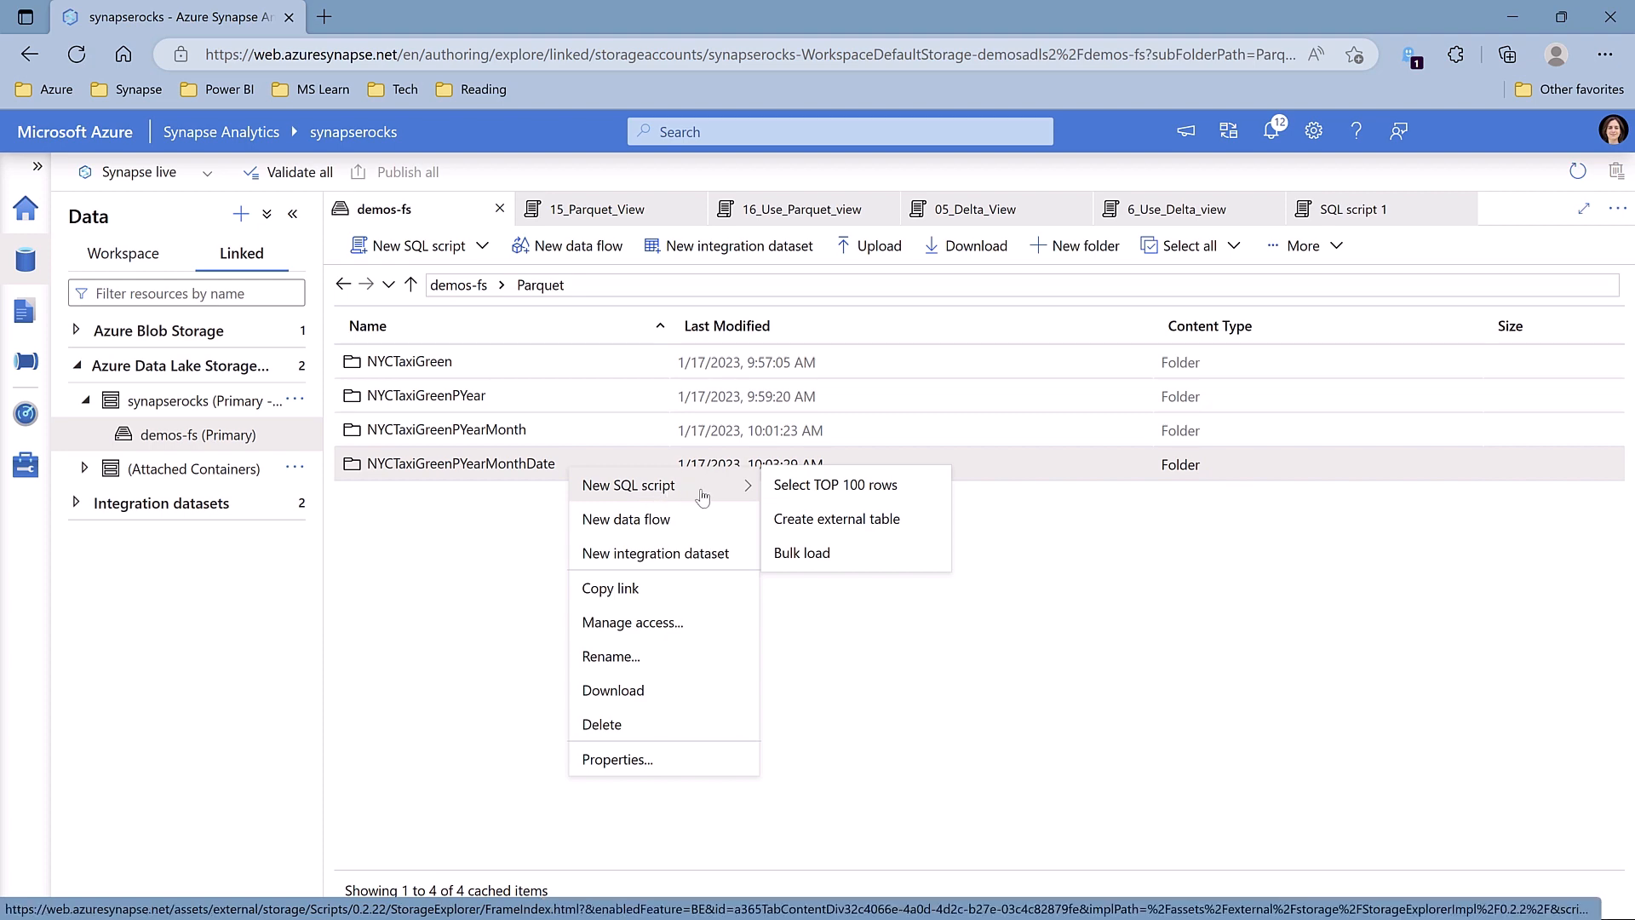
left_click(868, 490)
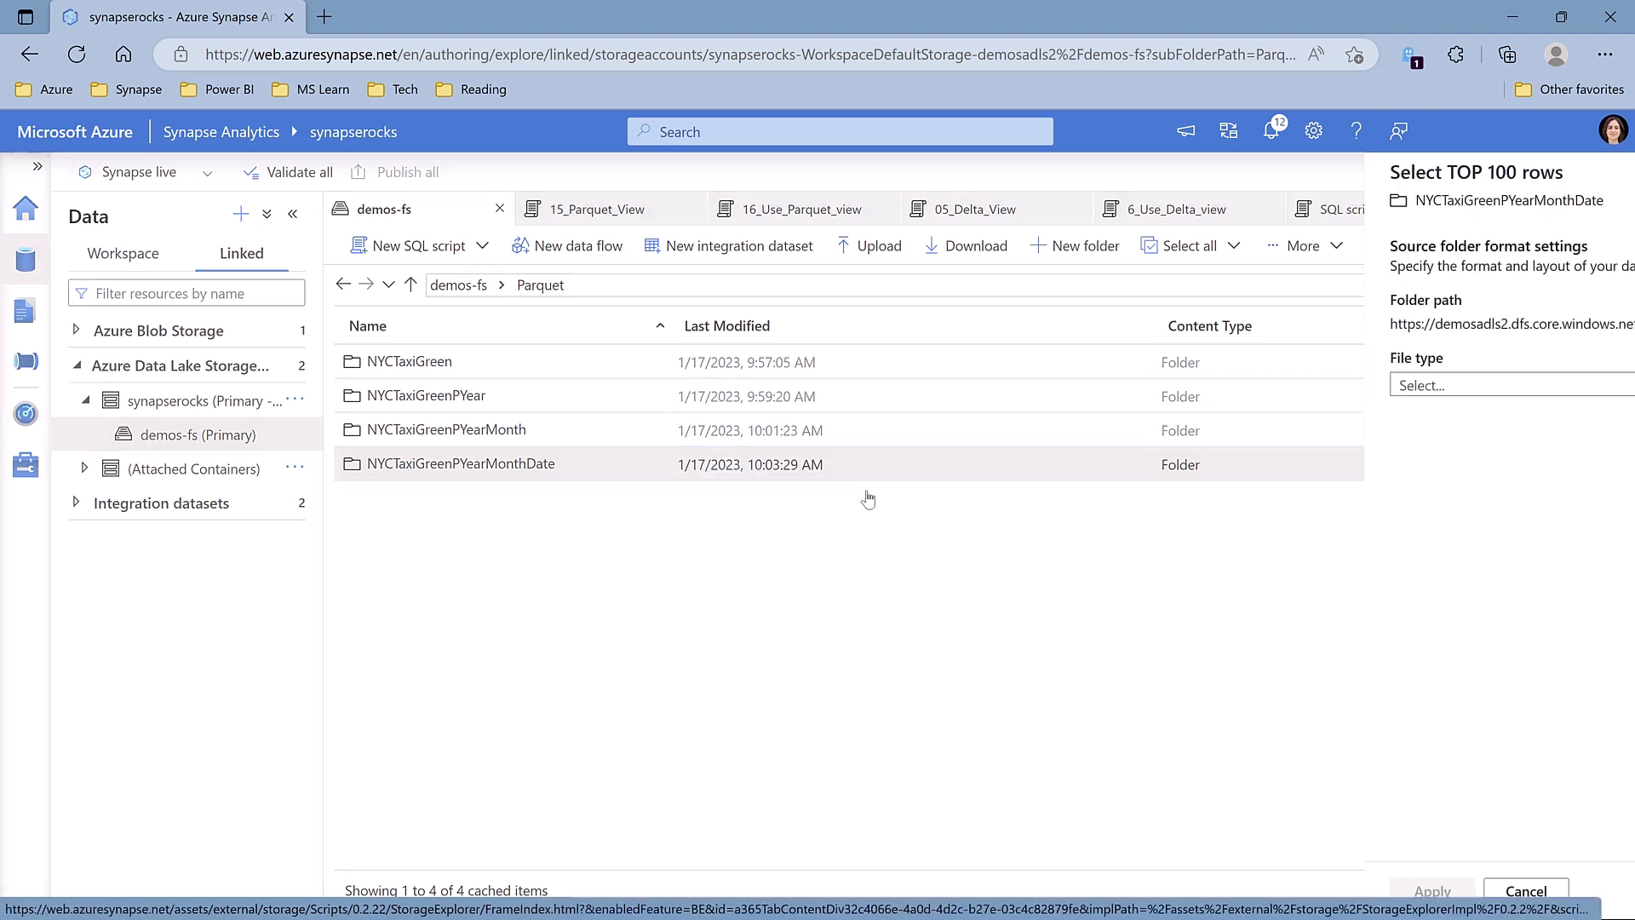
left_click(1123, 385)
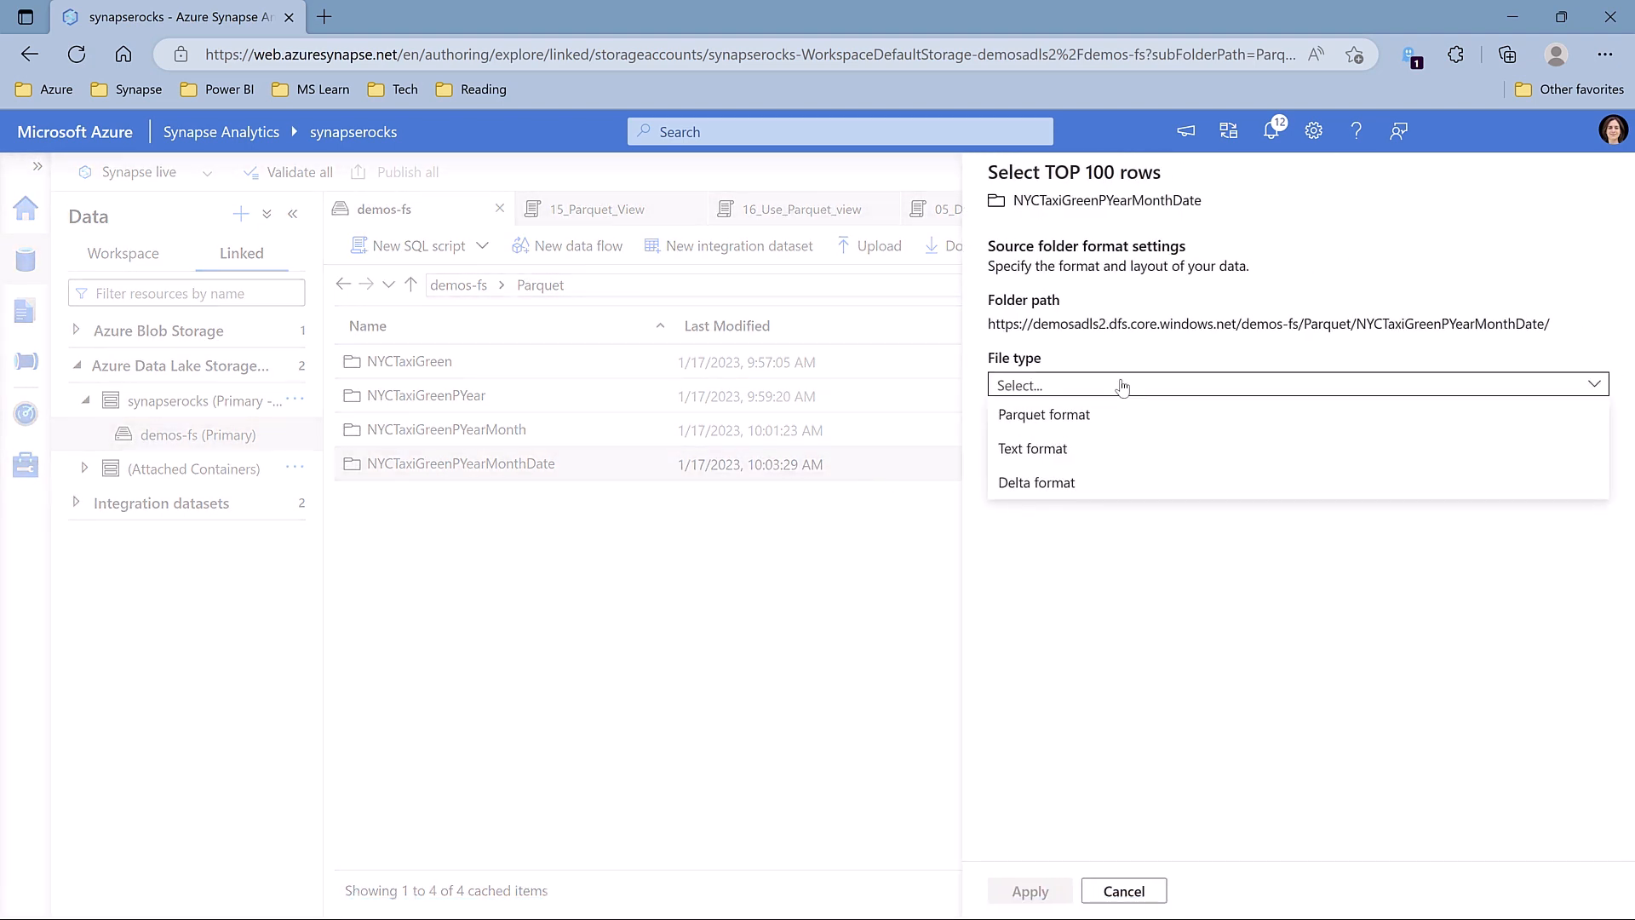
left_click(1056, 416)
left_click(1026, 894)
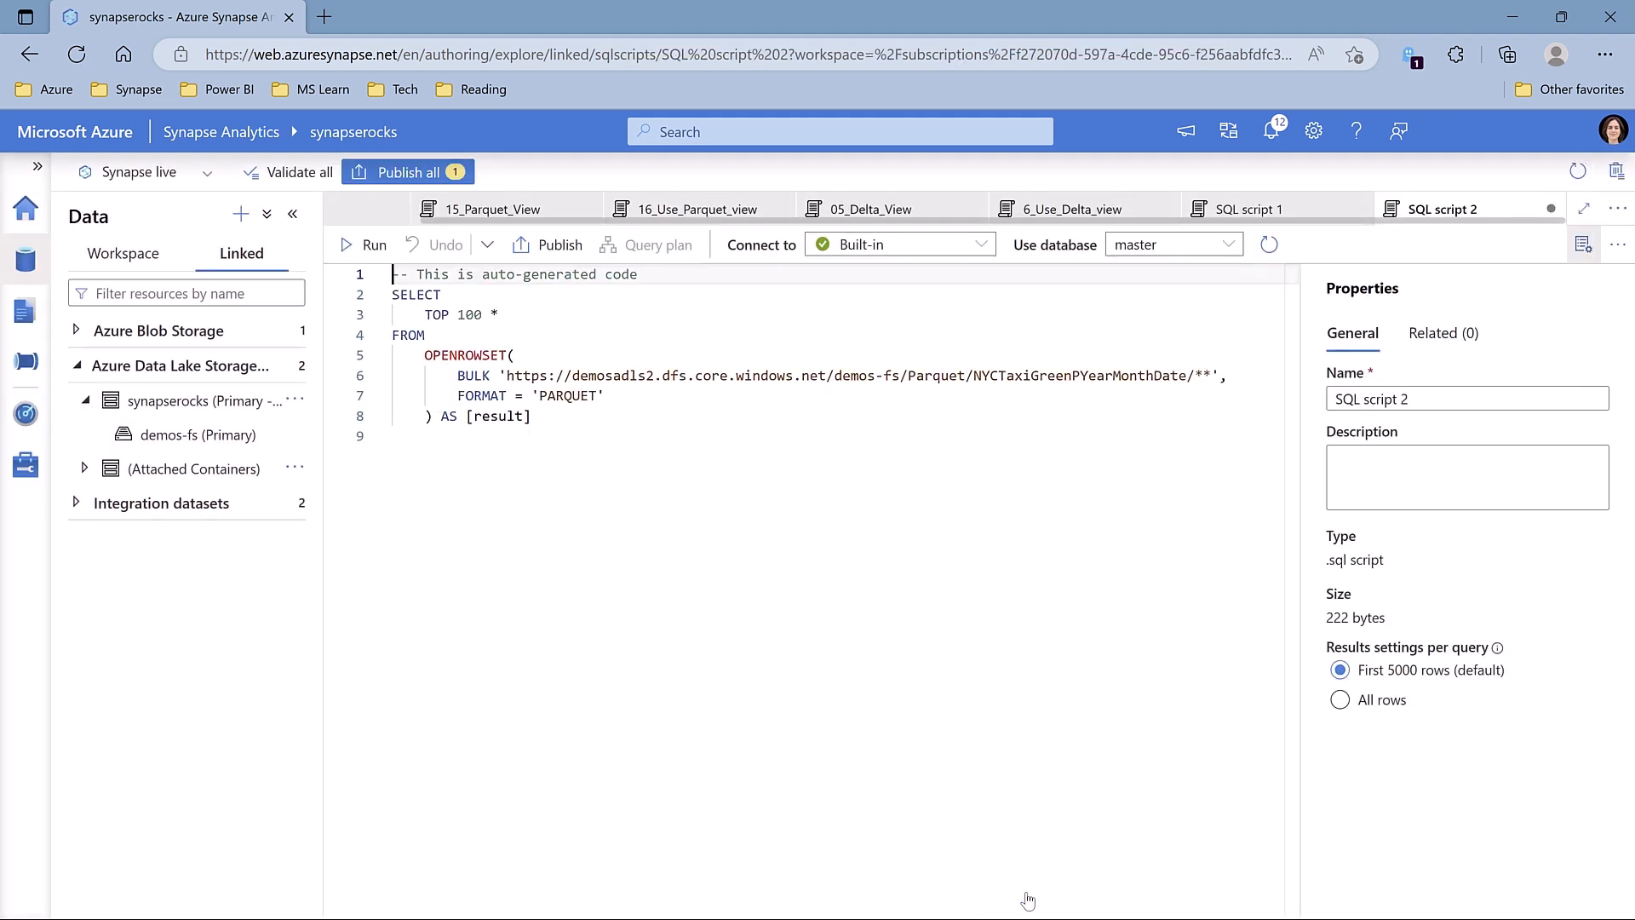
Step: Run the generated TOP 100 query and review all the result columns across their full width
left_click(600, 461)
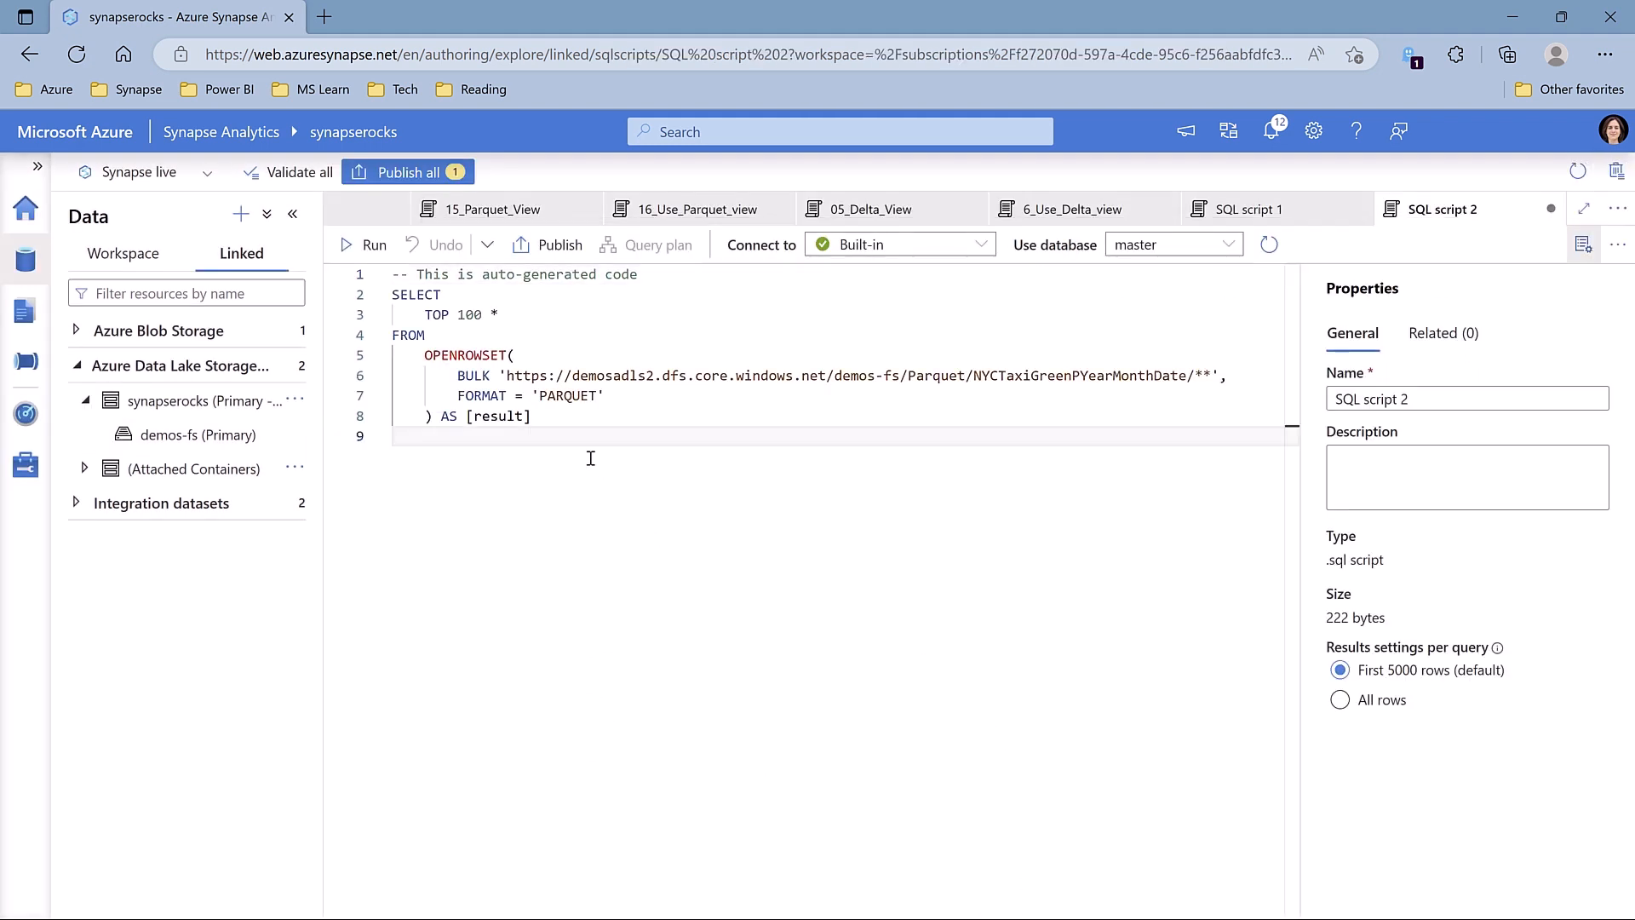
left_click(358, 247)
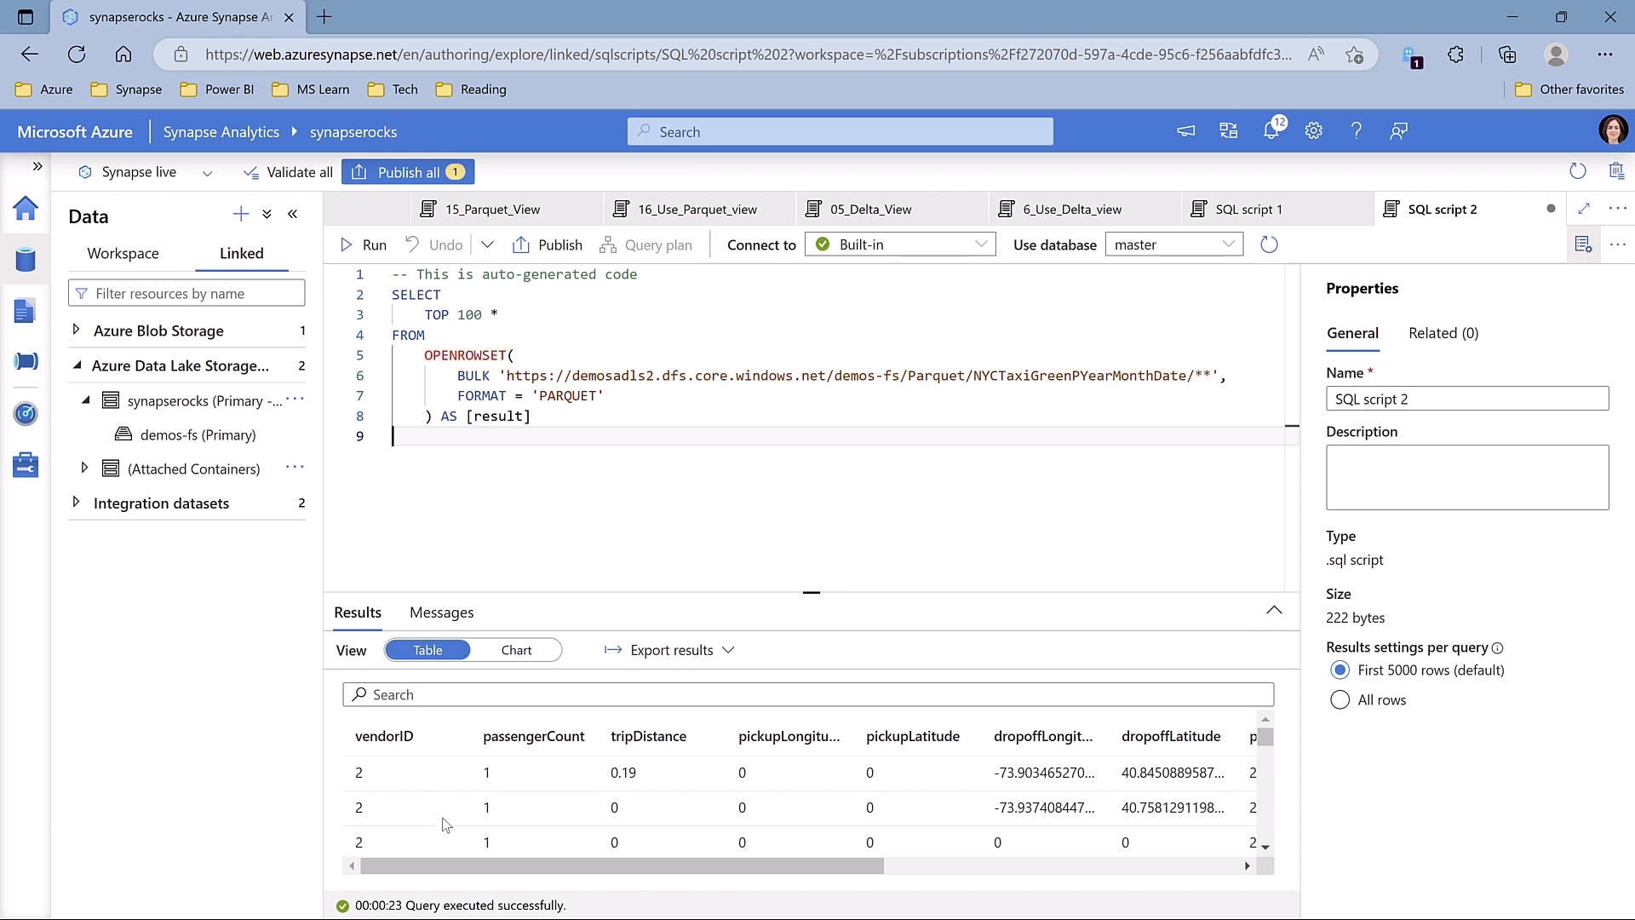
mouse_move(534, 865)
left_mouse_down()
mouse_move(558, 884)
mouse_move(533, 878)
left_mouse_up()
left_click_drag(882, 866, 1174, 875)
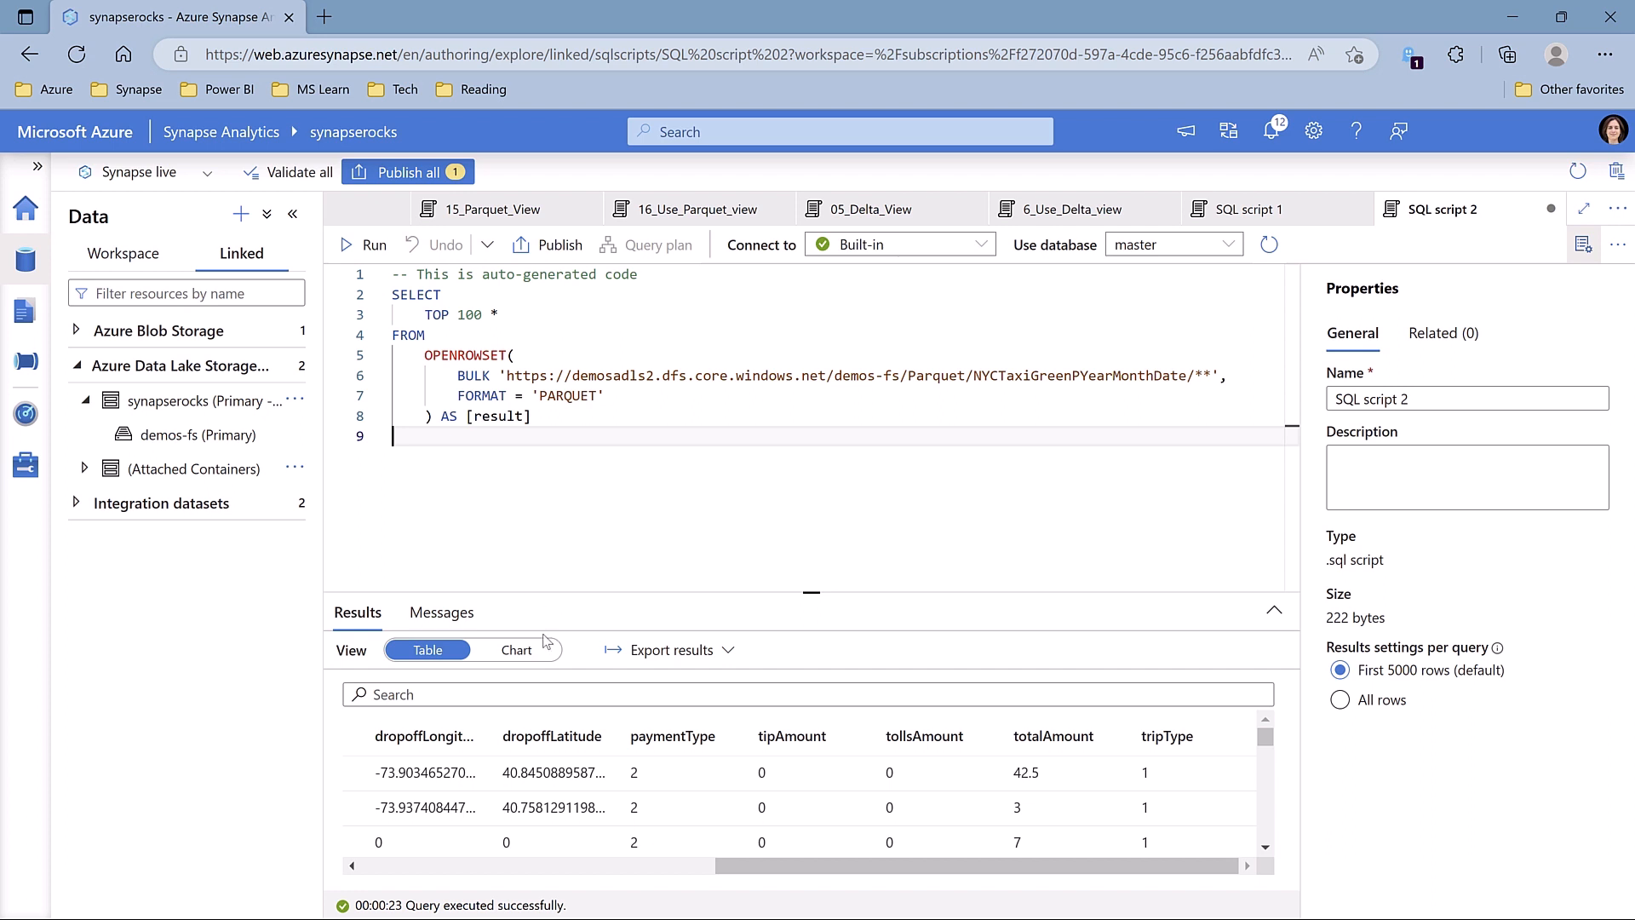
left_click_drag(851, 865, 496, 866)
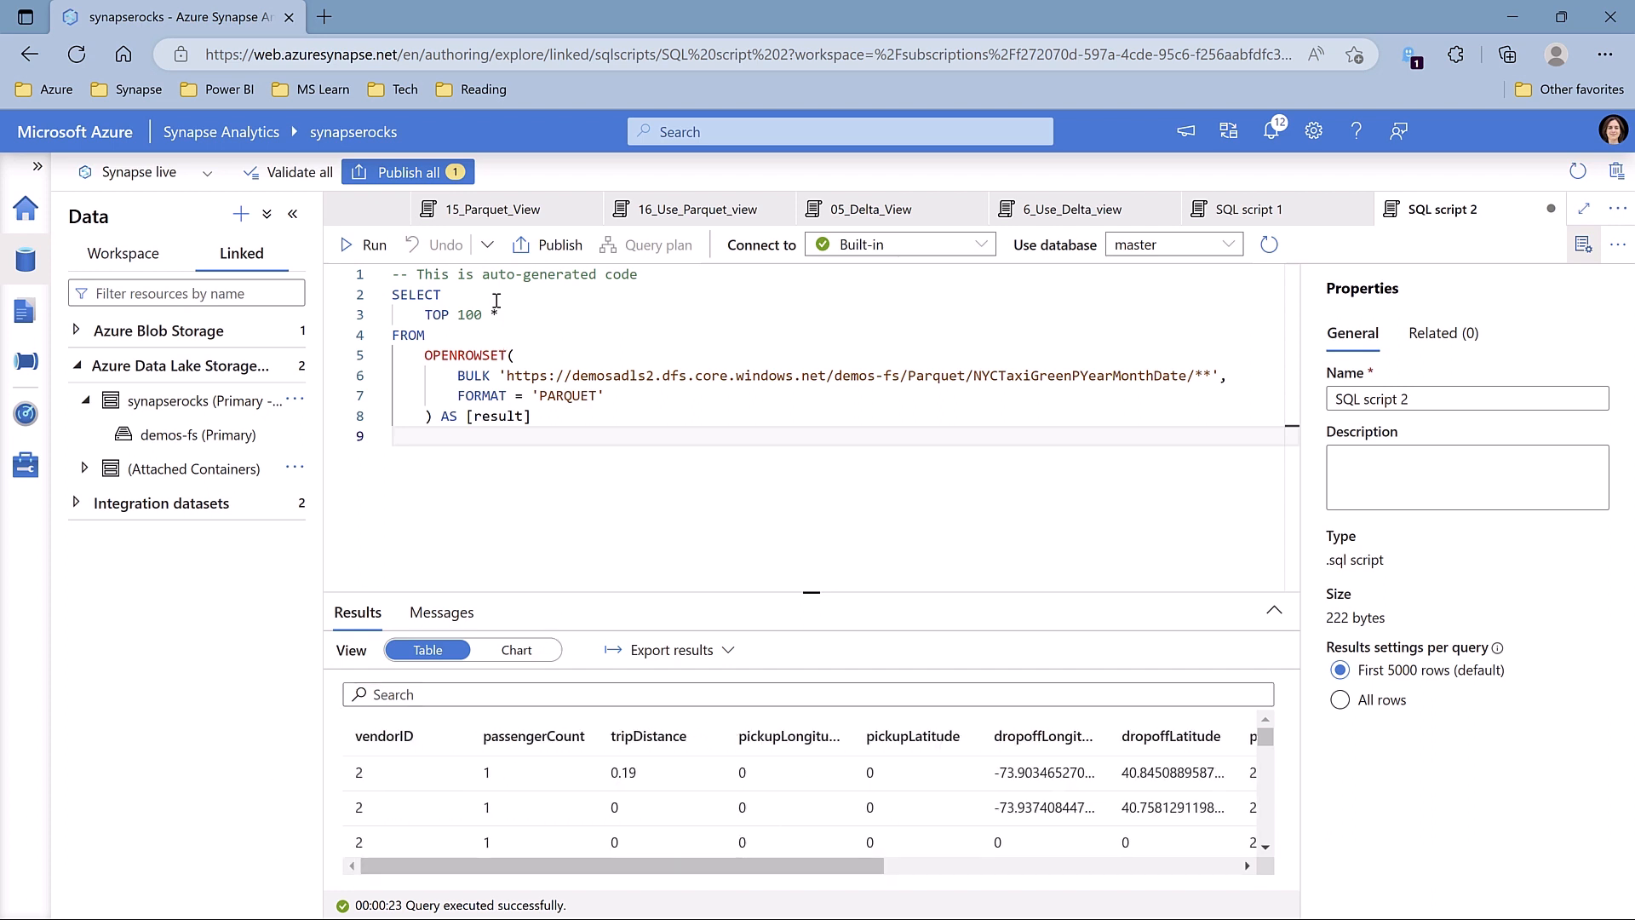
Step: Open the 15_Parquet_View script and examine its FROM OPENROWSET clause
left_click(499, 211)
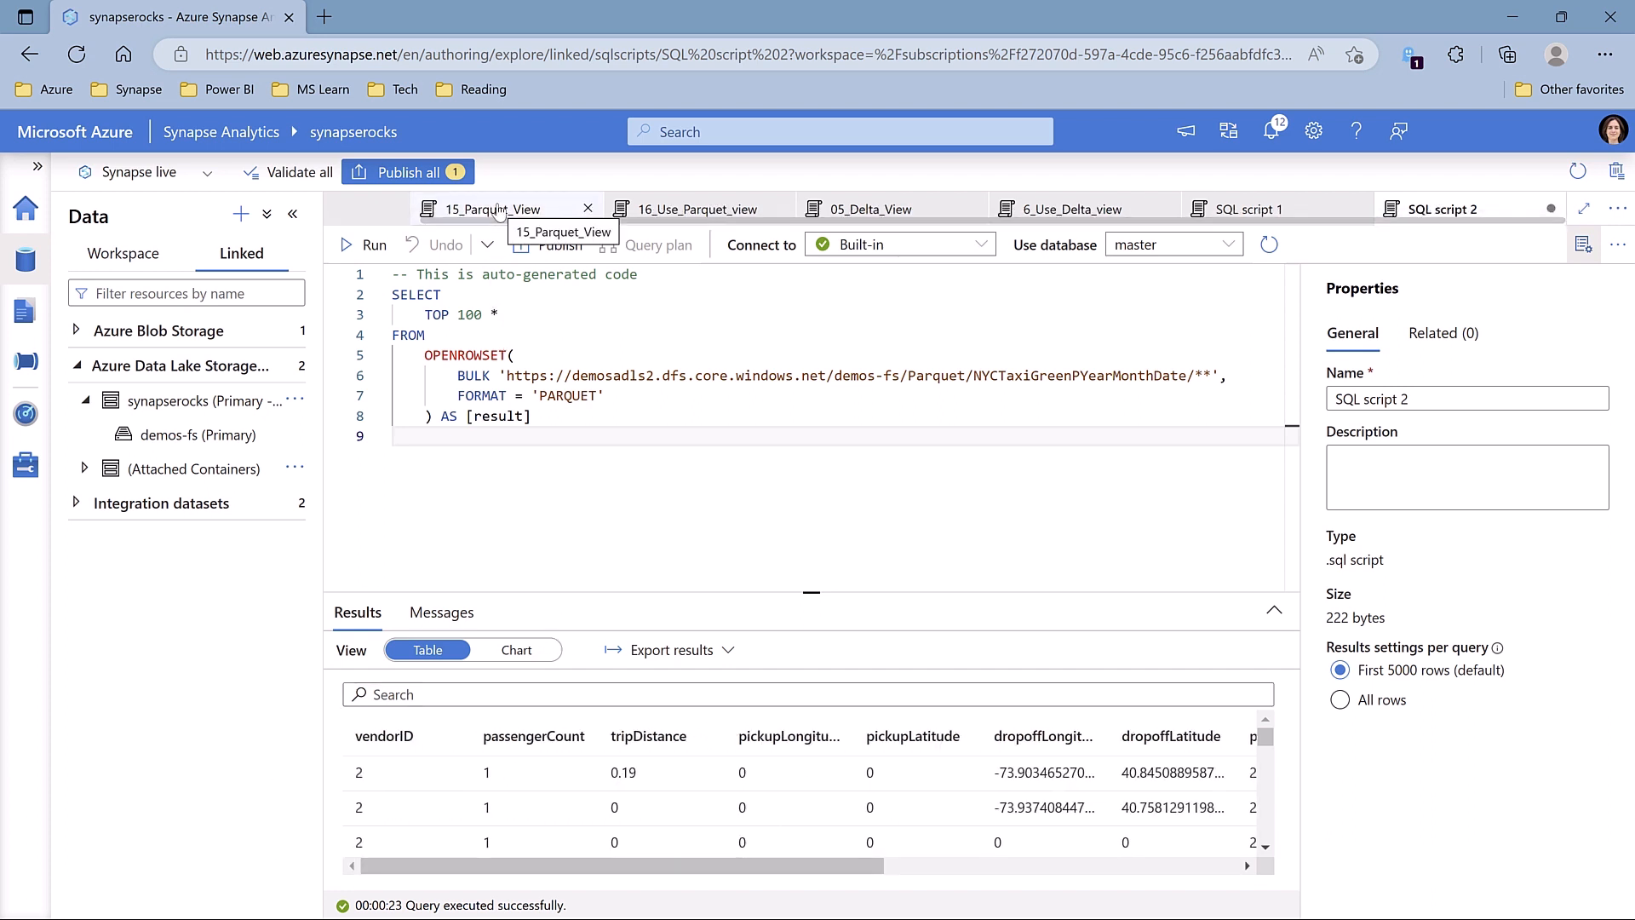
left_click(549, 476)
left_click(523, 675)
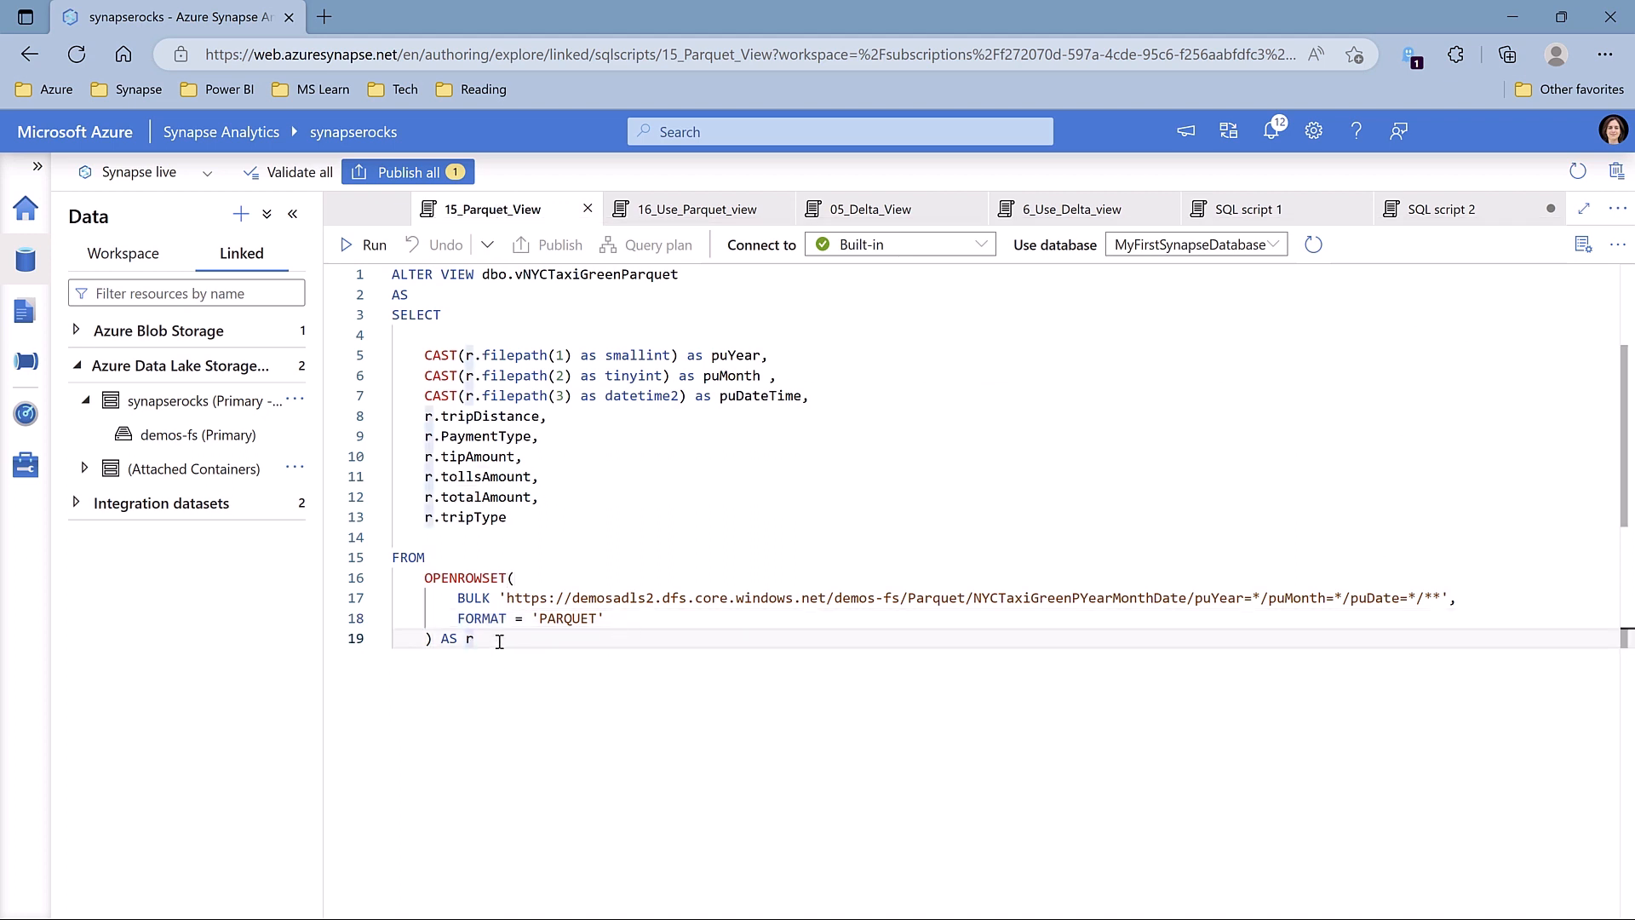
left_click_drag(498, 640, 394, 536)
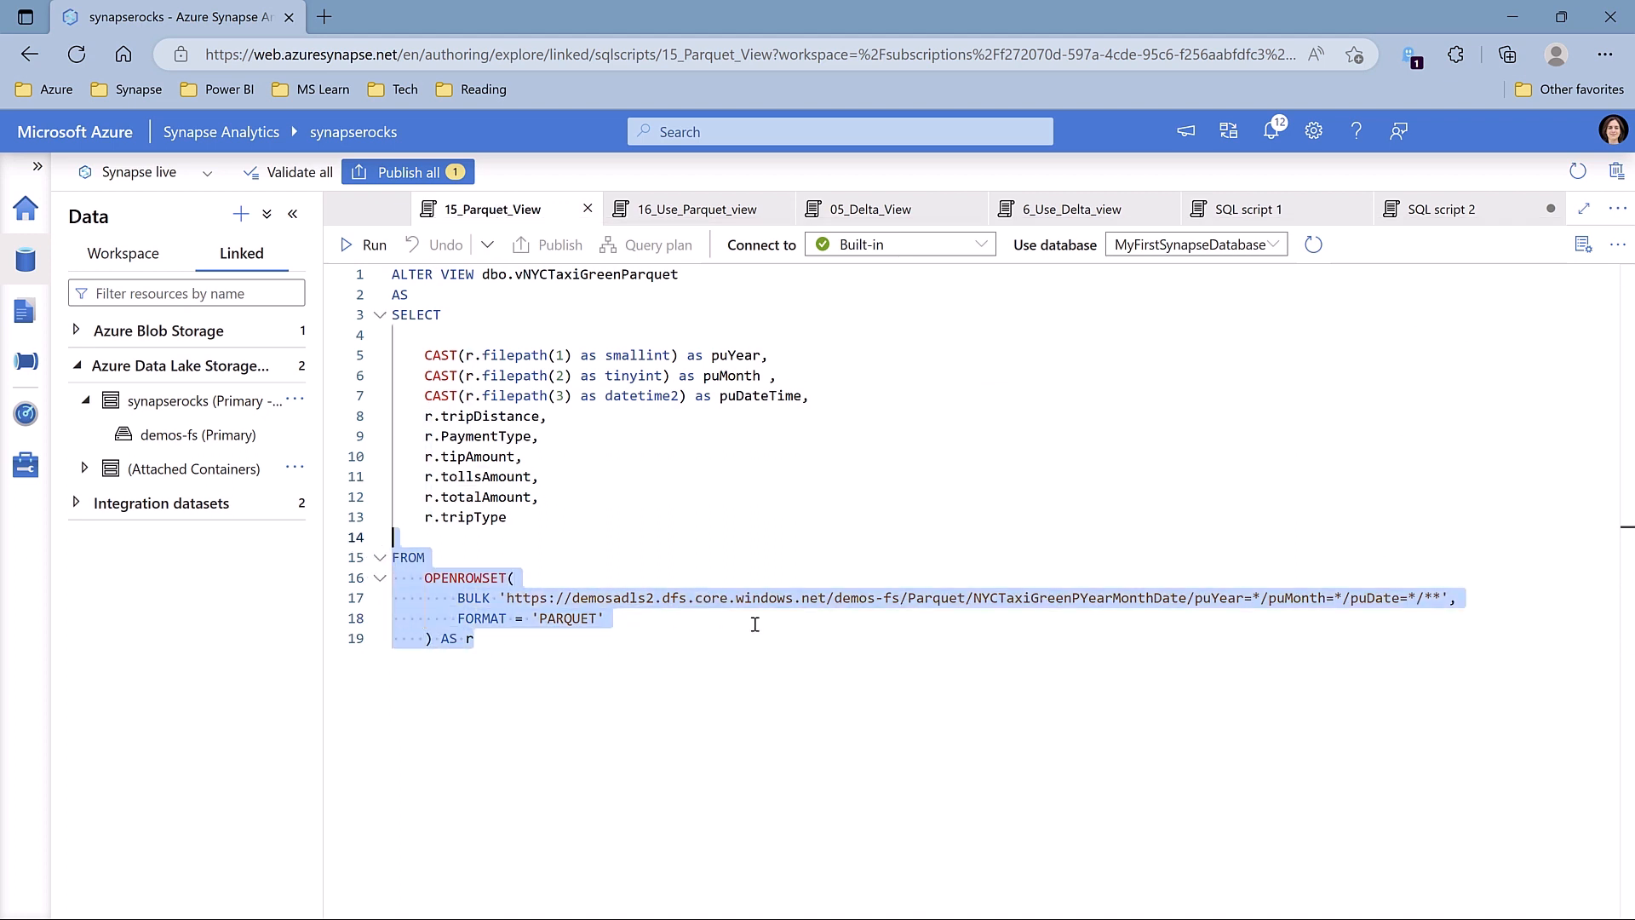
left_click(756, 628)
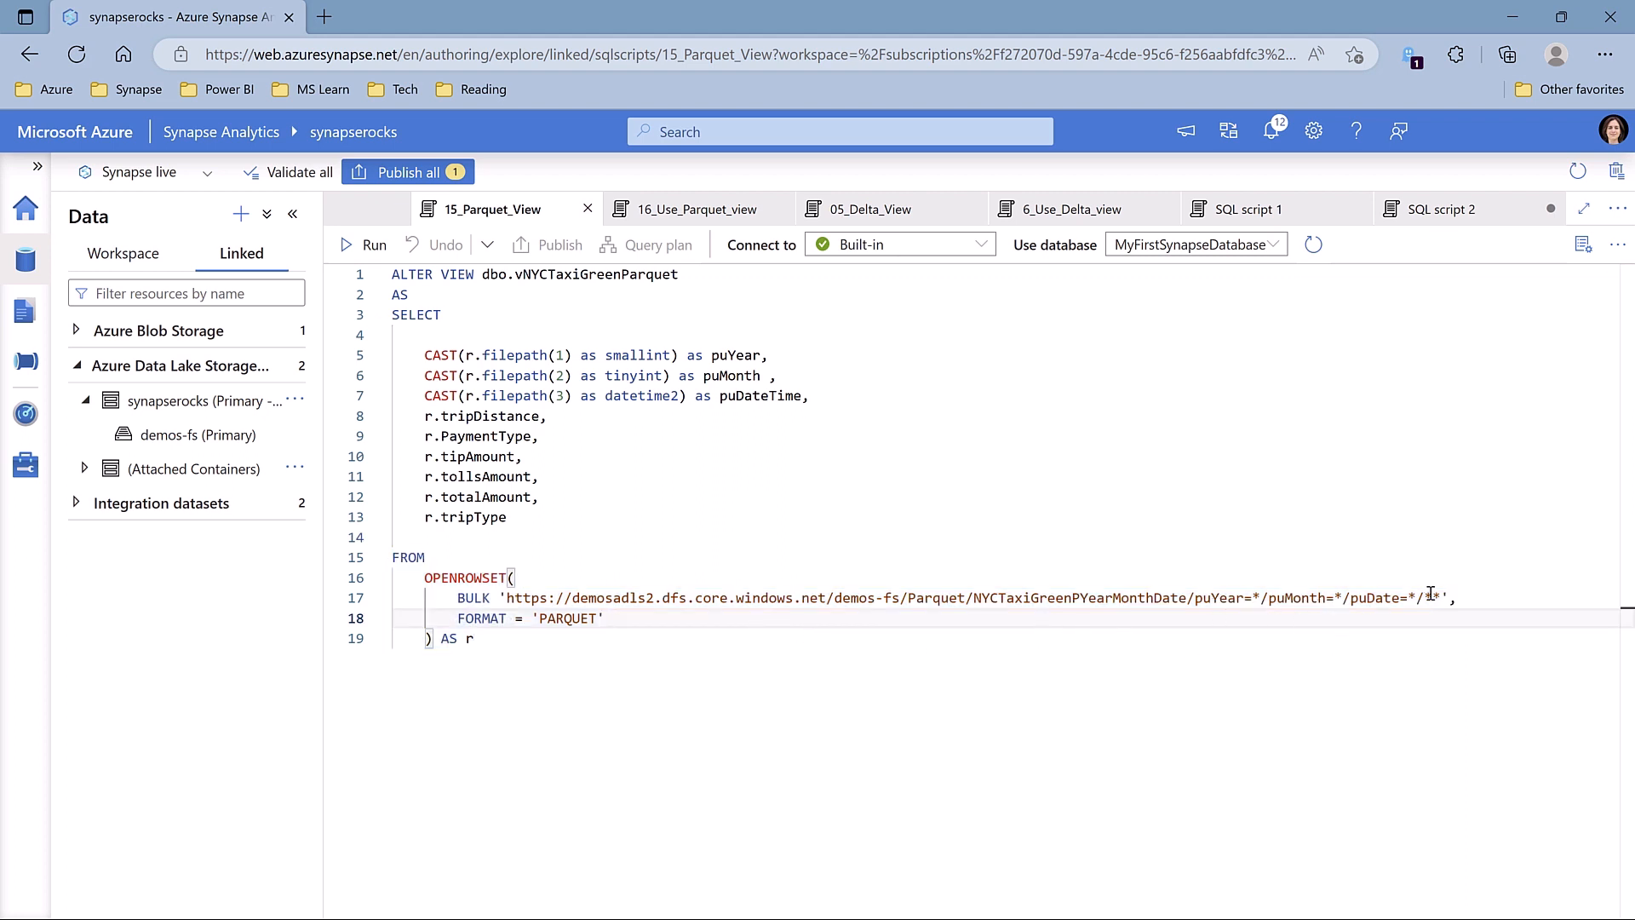
Step: Delete the puYear, puMonth and puDate wildcard folders from the BULK path, and undo the deletion
left_click_drag(1424, 598, 1188, 598)
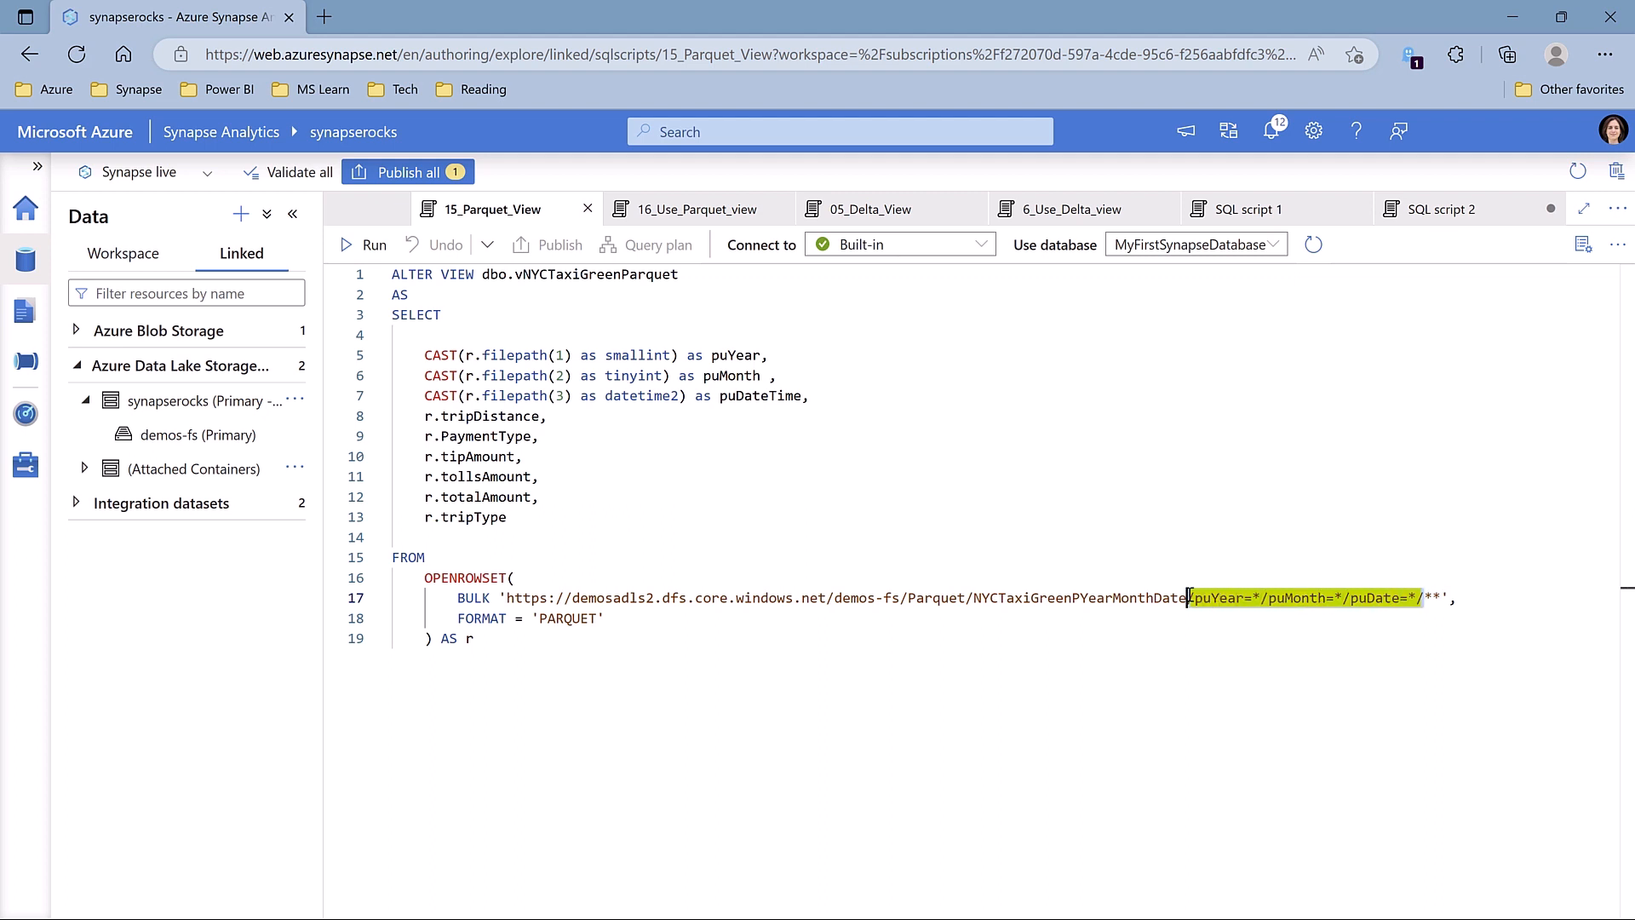
key("Delete")
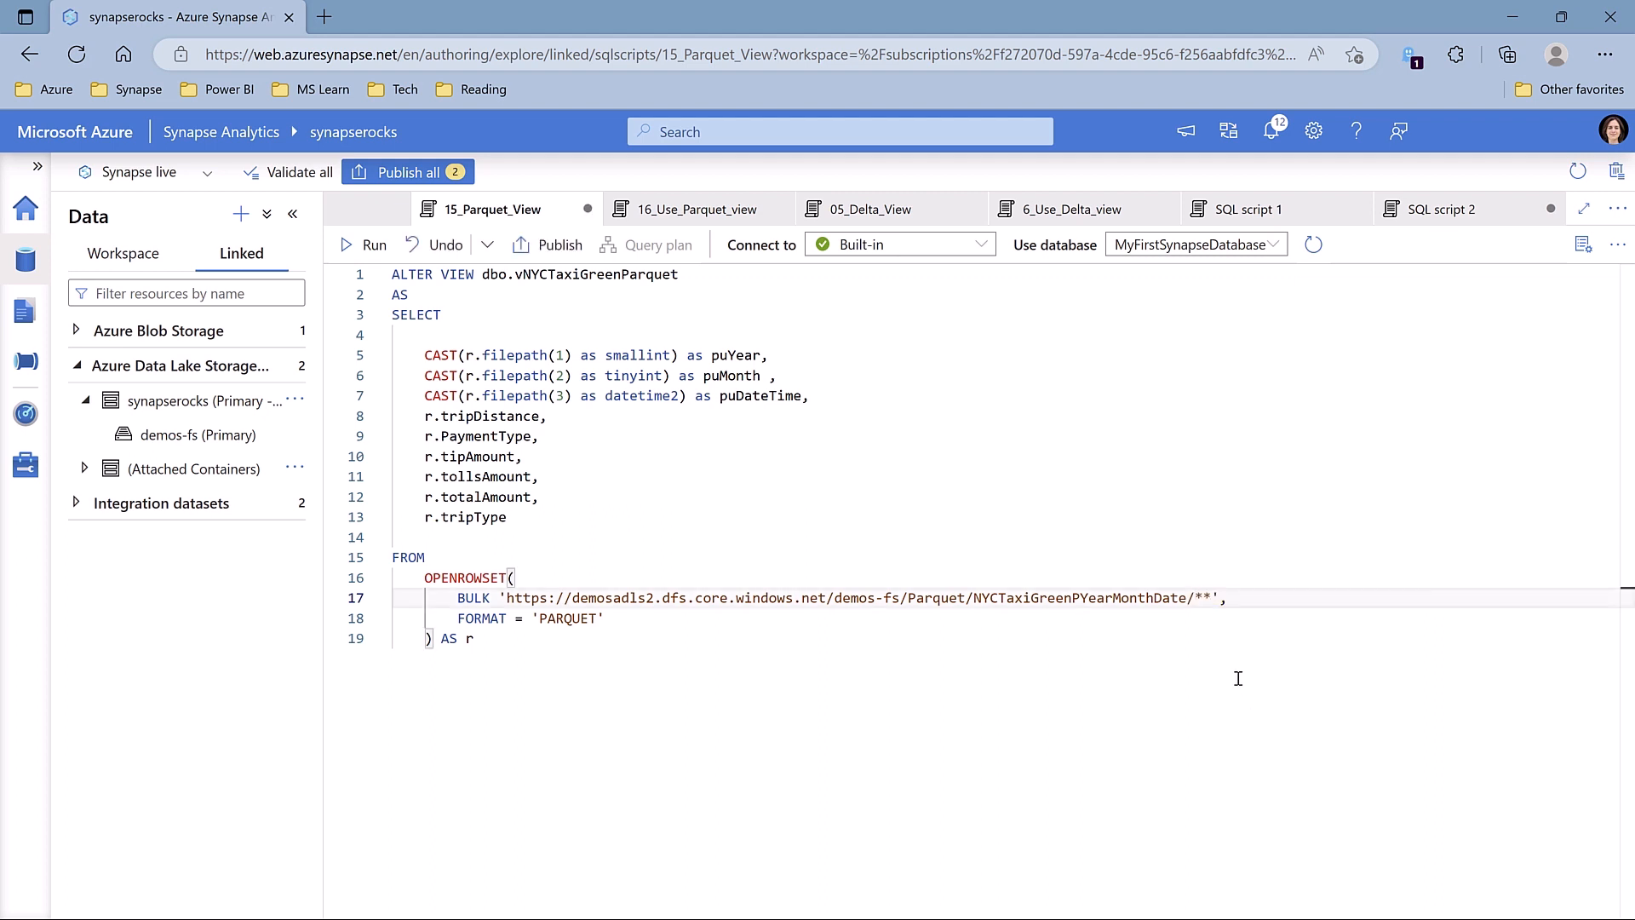
key("ctrl+z")
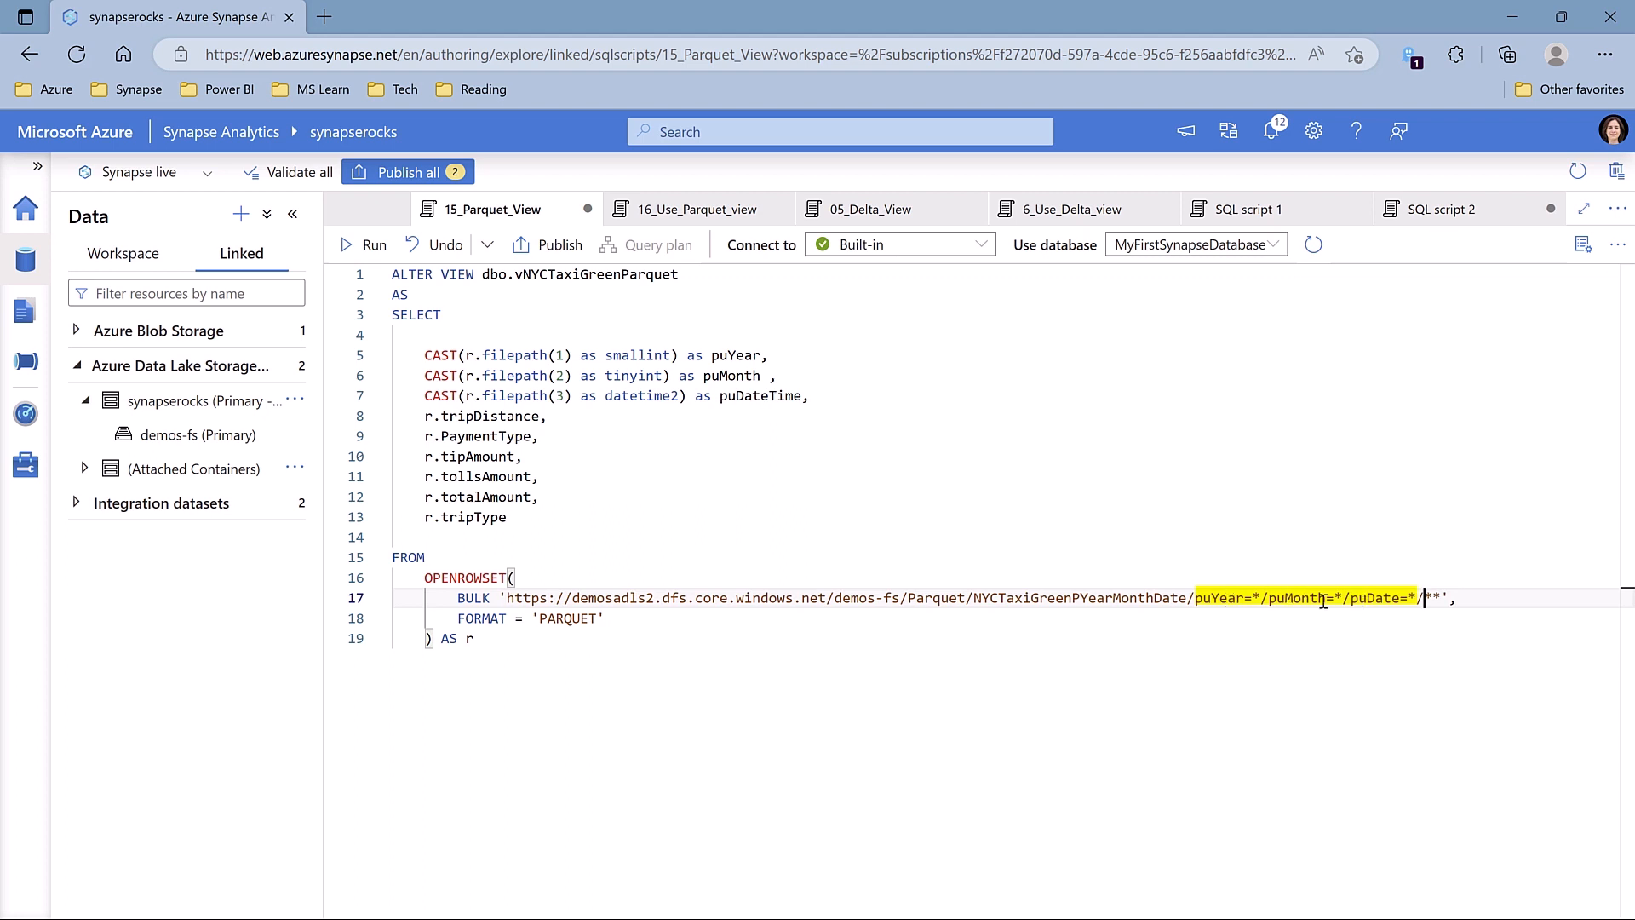
key("Down")
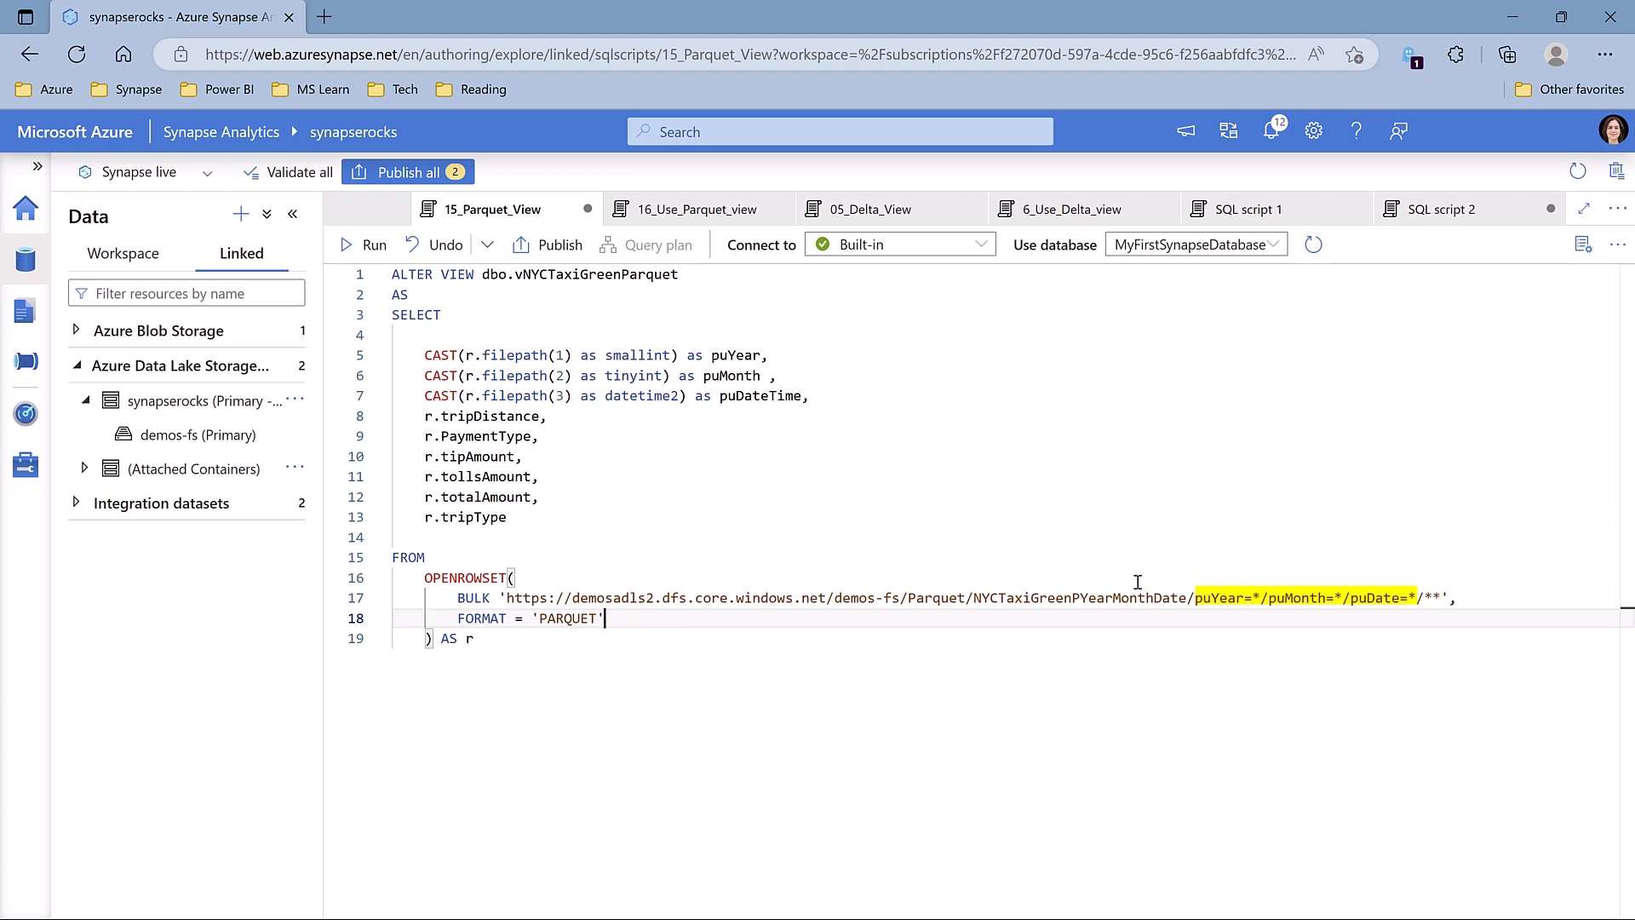
Step: Examine the filepath(1), filepath(2) and filepath(3) casts for the partition columns and the remaining selected columns in the view
double_click(508, 400)
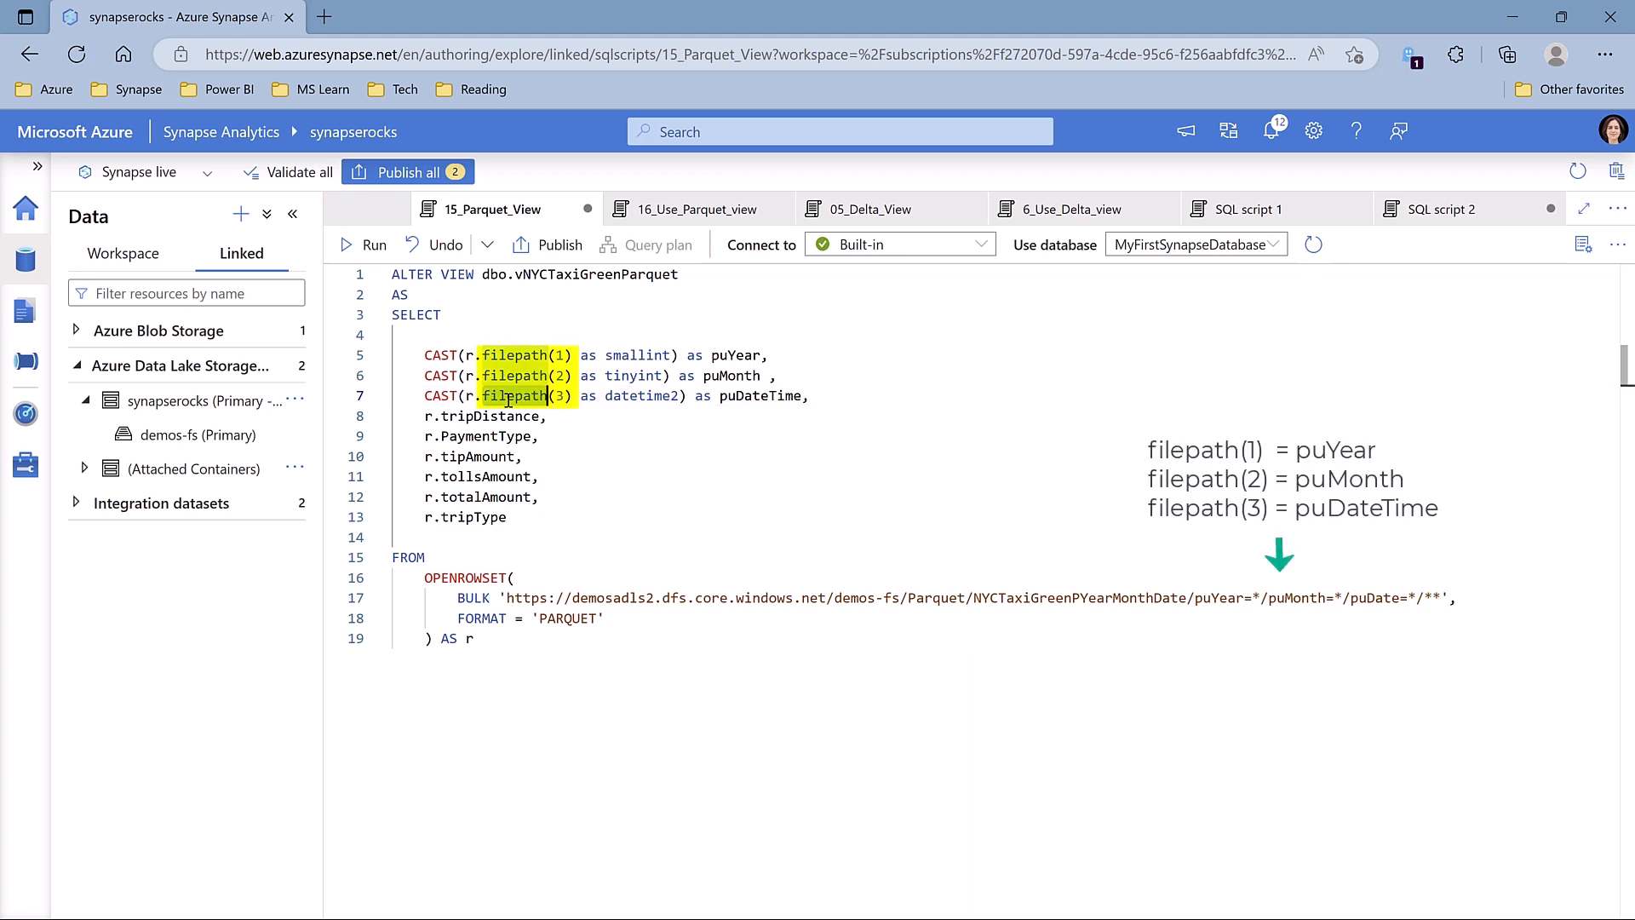
key("ctrl+End")
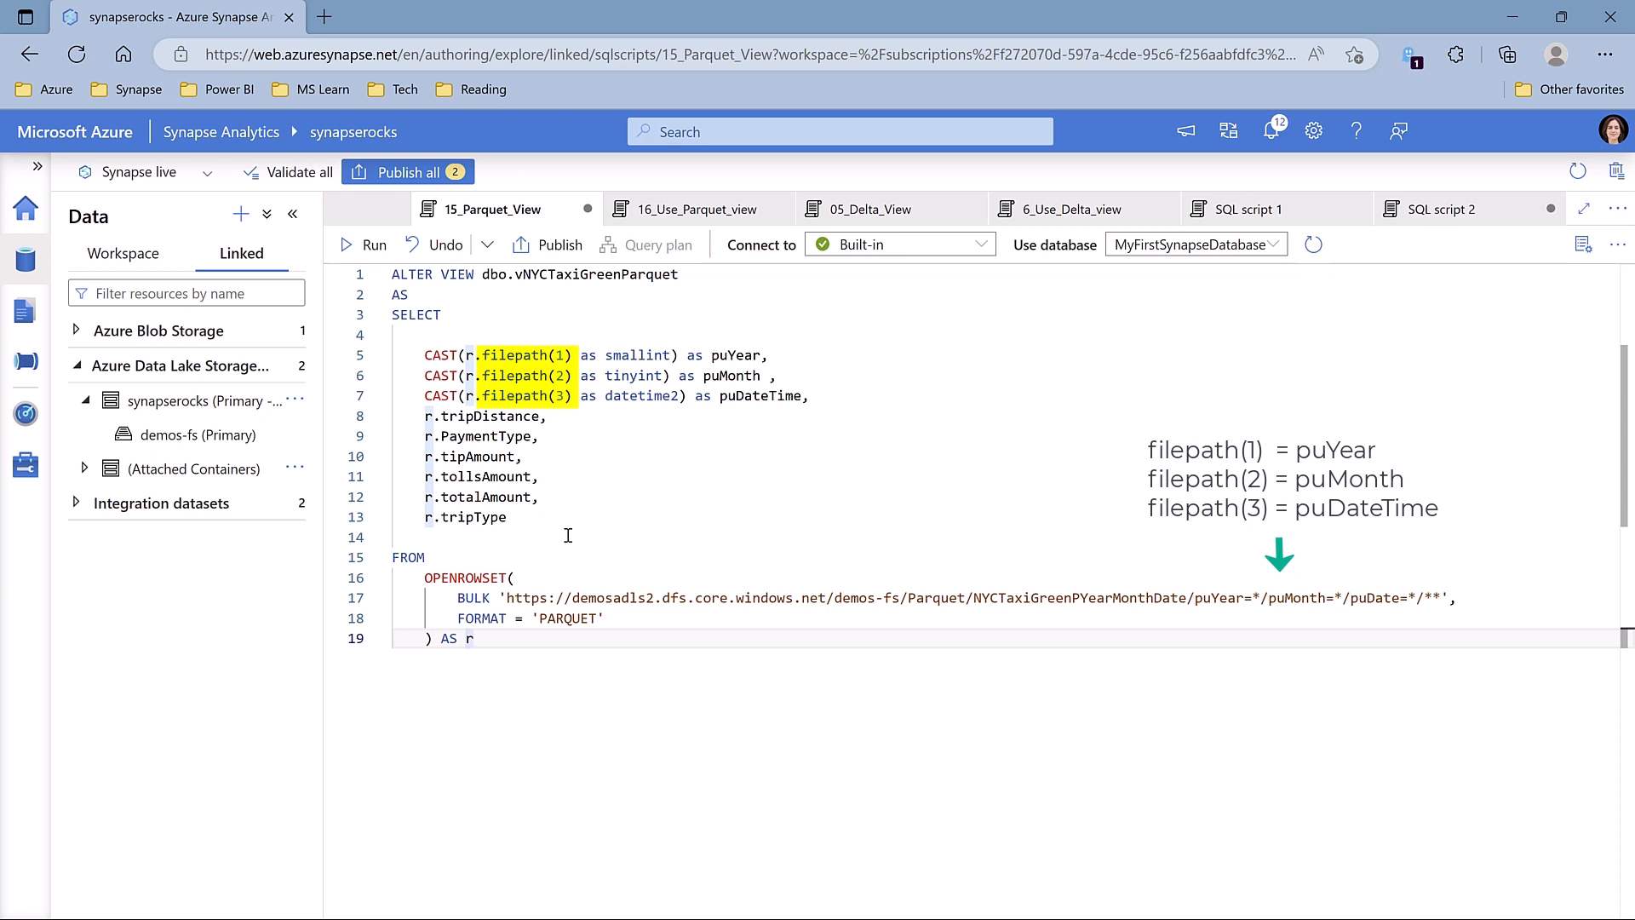
left_click(542, 525)
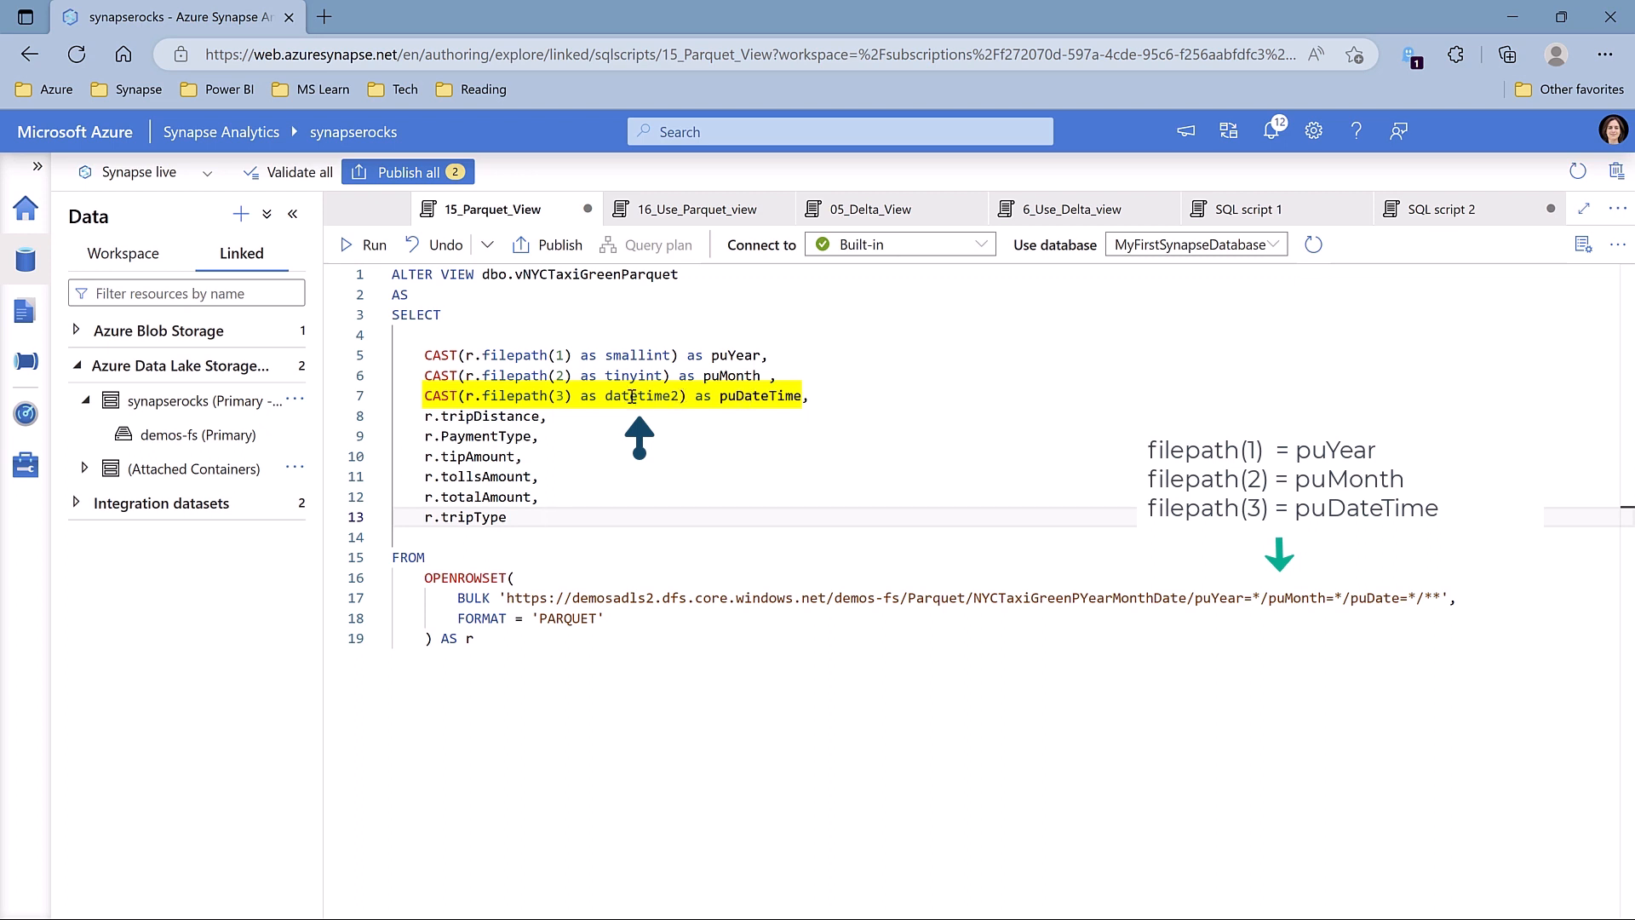
left_click(632, 455)
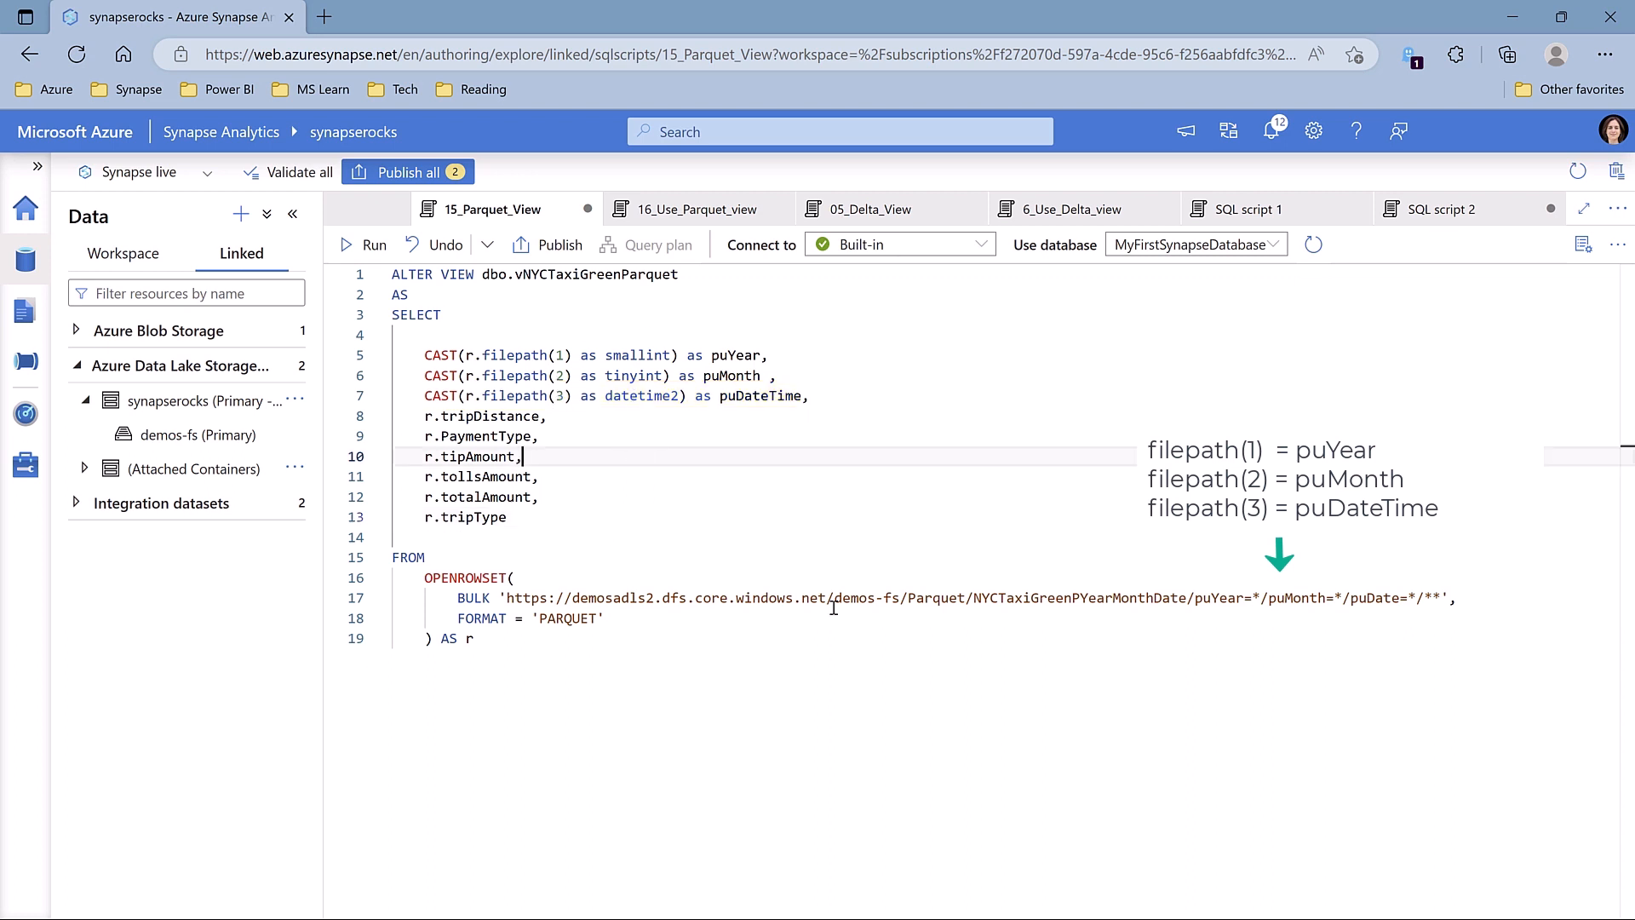
Step: Open the 16_Use_Parquet_view script and run its top 100 query on dbo.vNYCTaxiGreenParquet
left_click(685, 211)
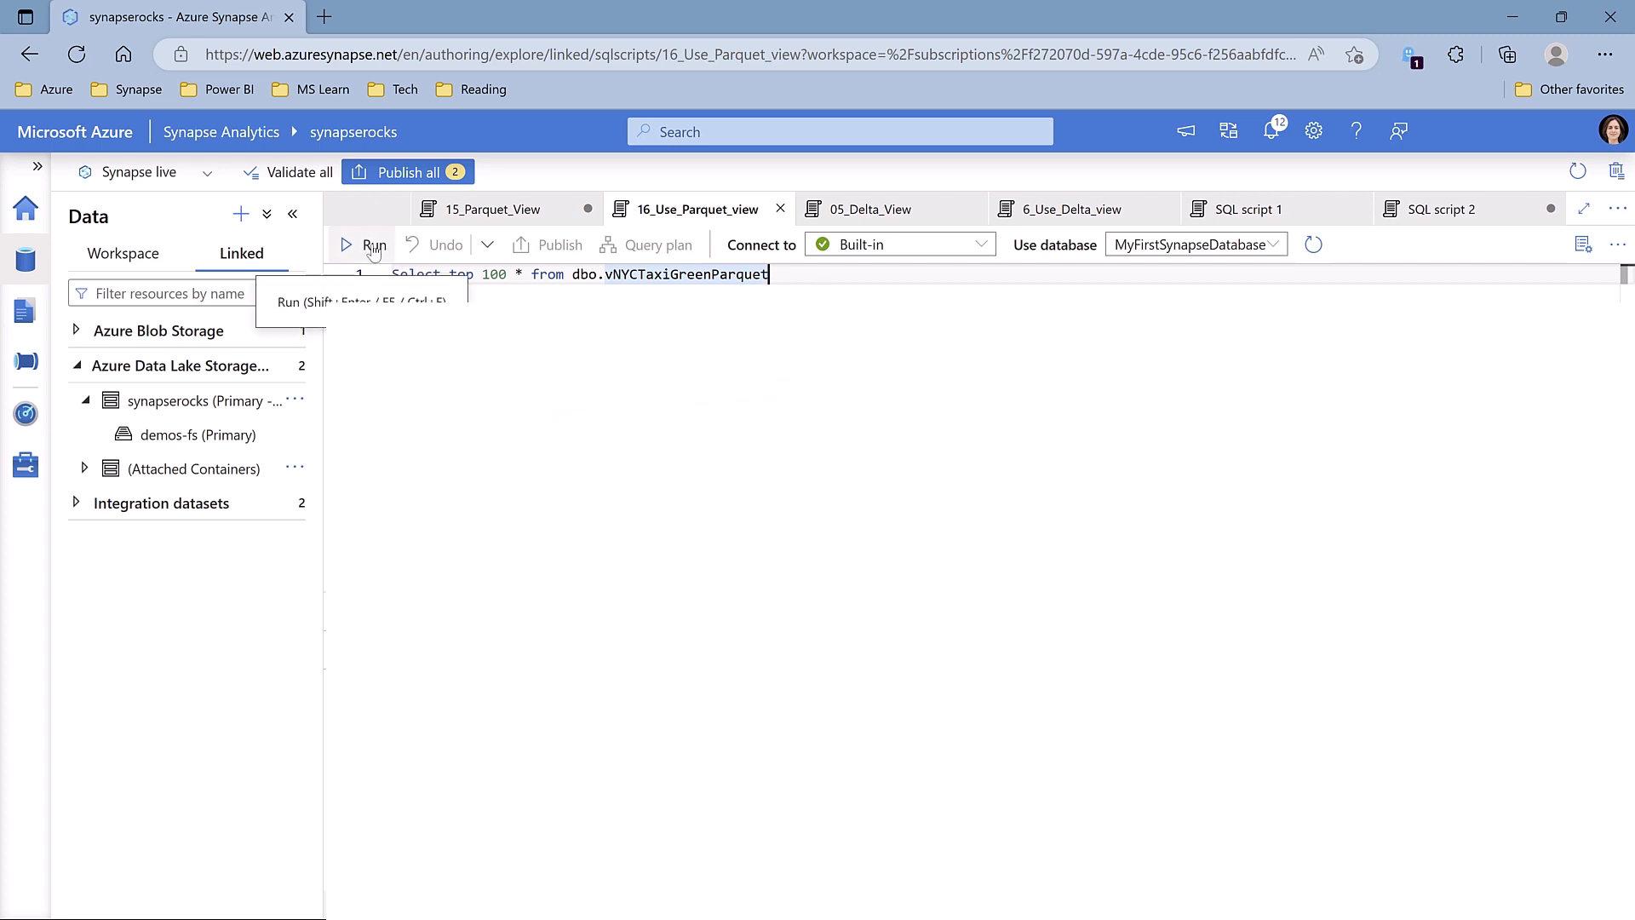
left_click(373, 247)
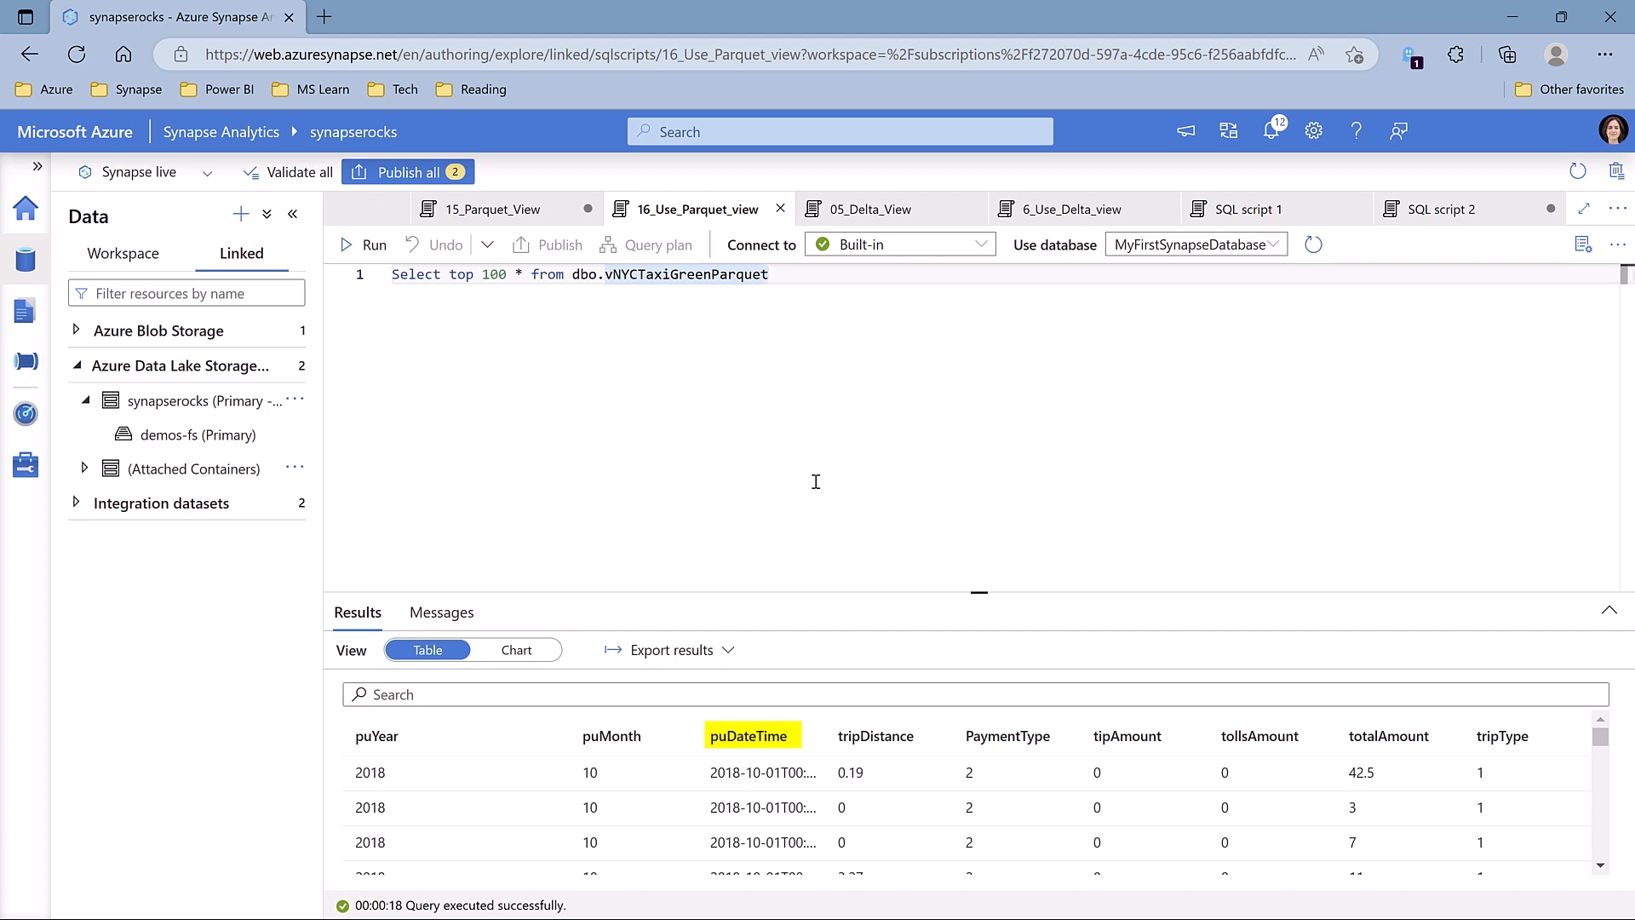
Step: Open the 05_Delta_View script and examine how it casts the puYear, puMonth and puDate partition columns
left_click(872, 210)
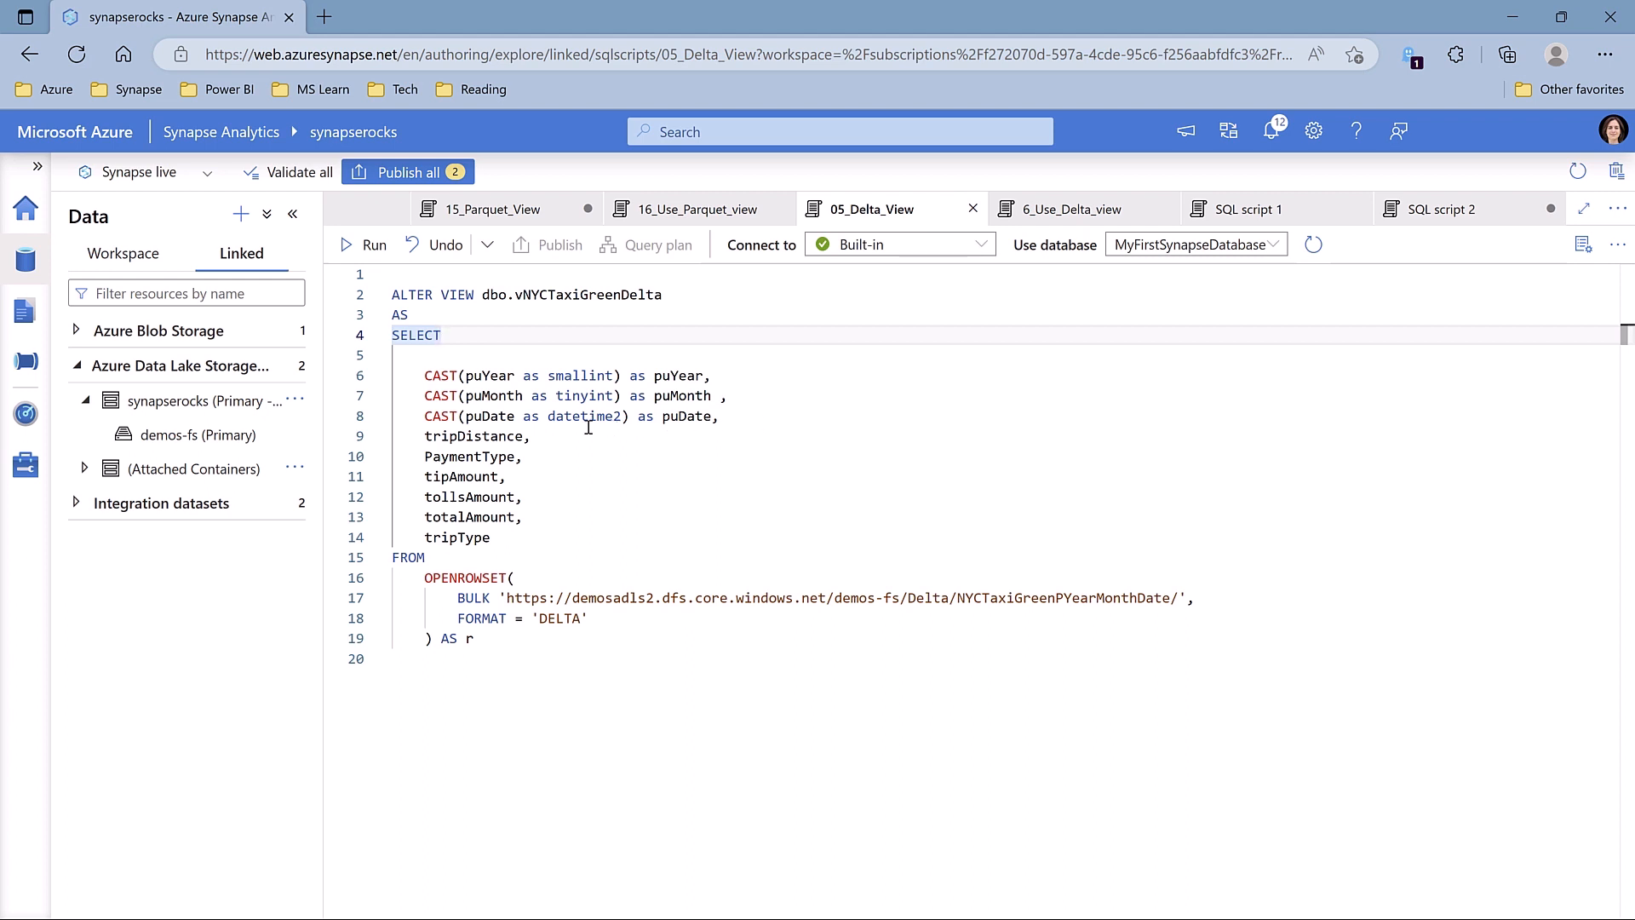
double_click(504, 417)
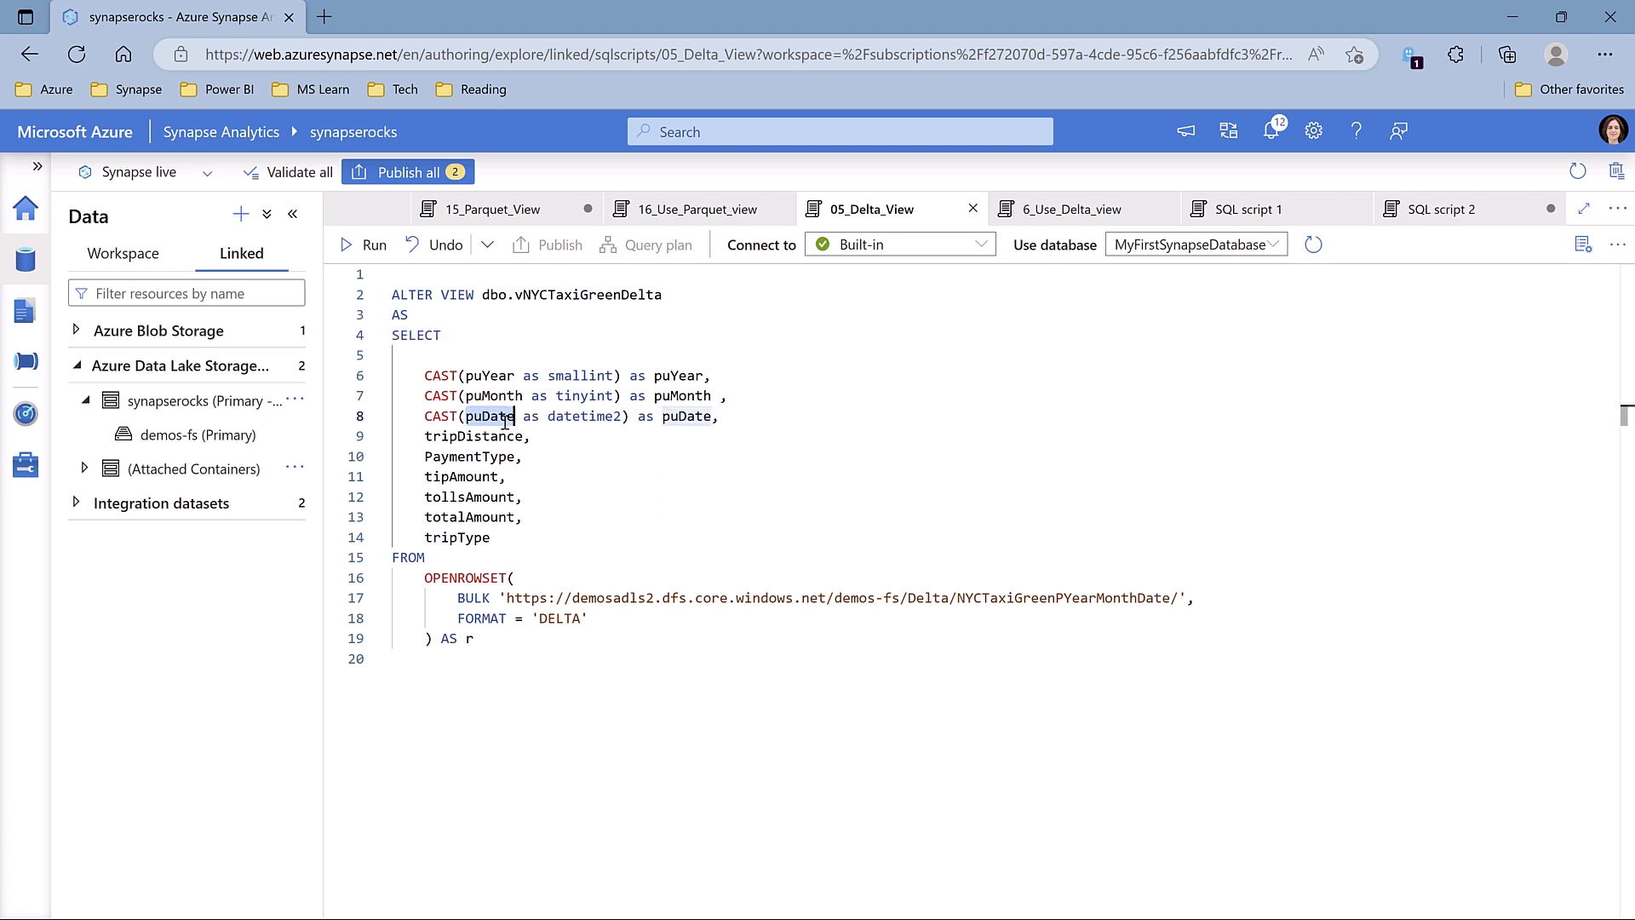
left_click_drag(504, 418, 488, 374)
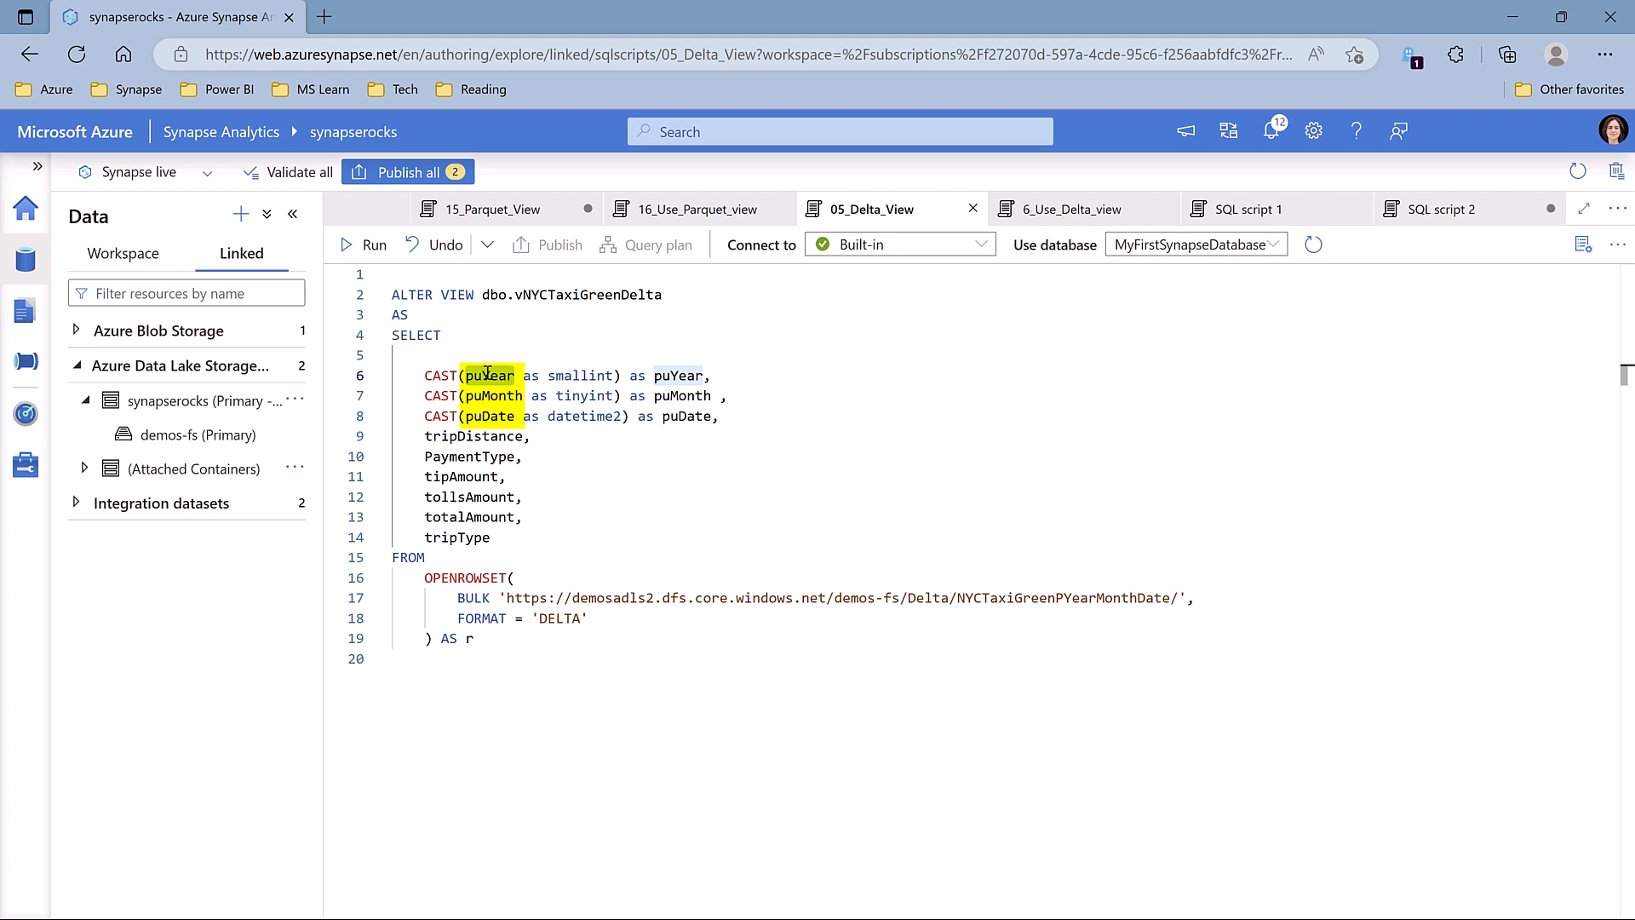
left_click(528, 456)
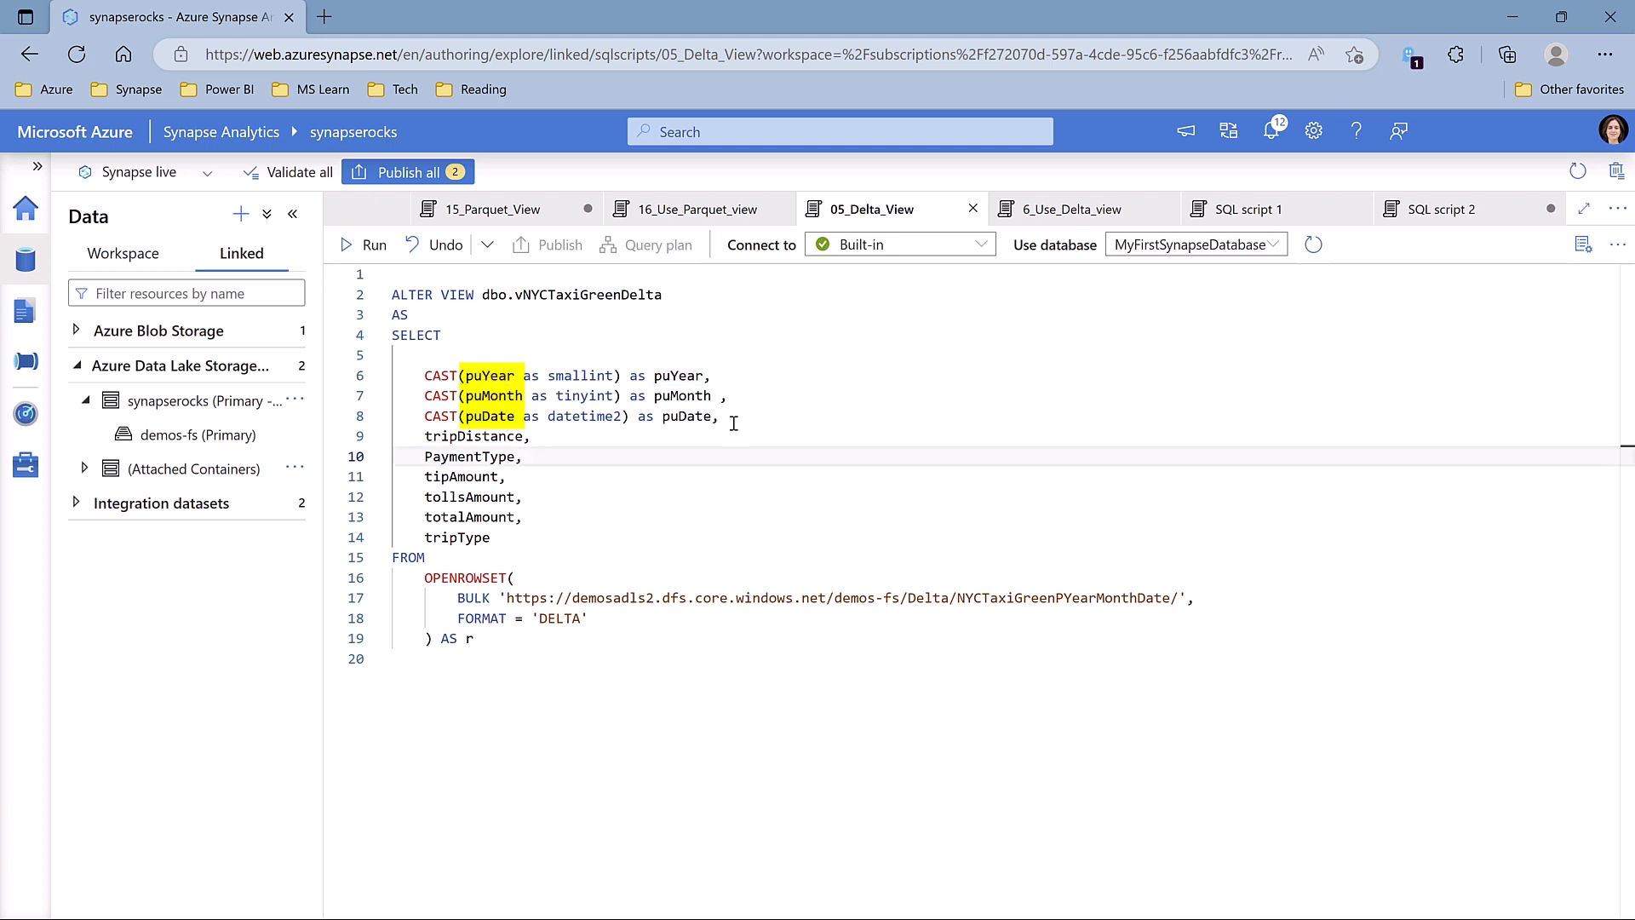
left_click_drag(743, 422, 394, 375)
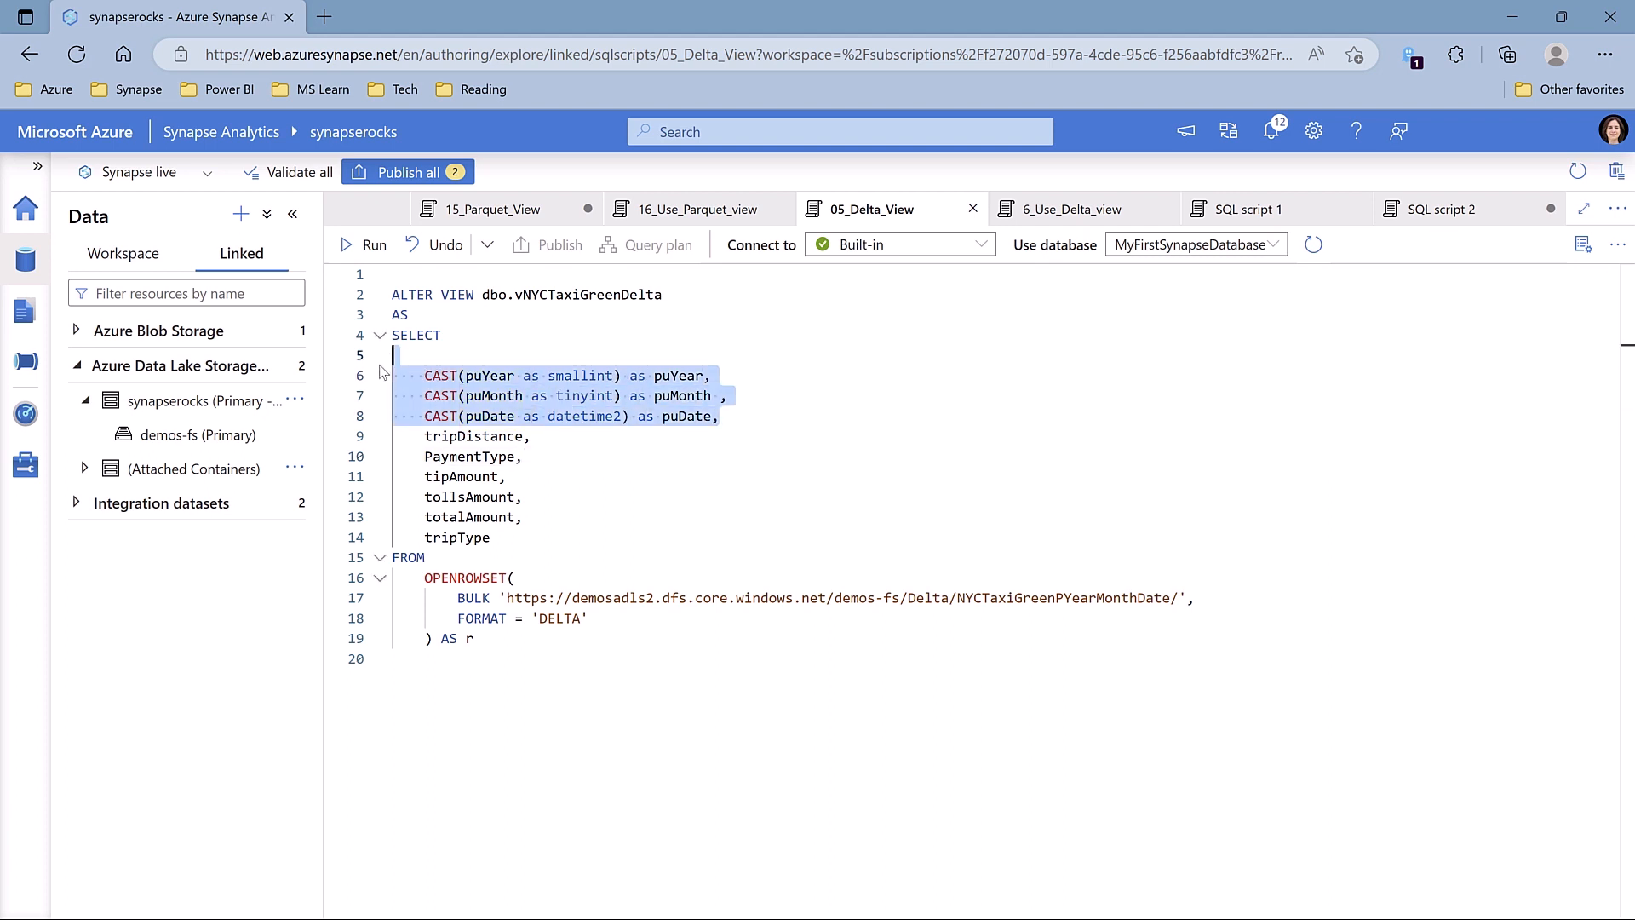
left_click(638, 476)
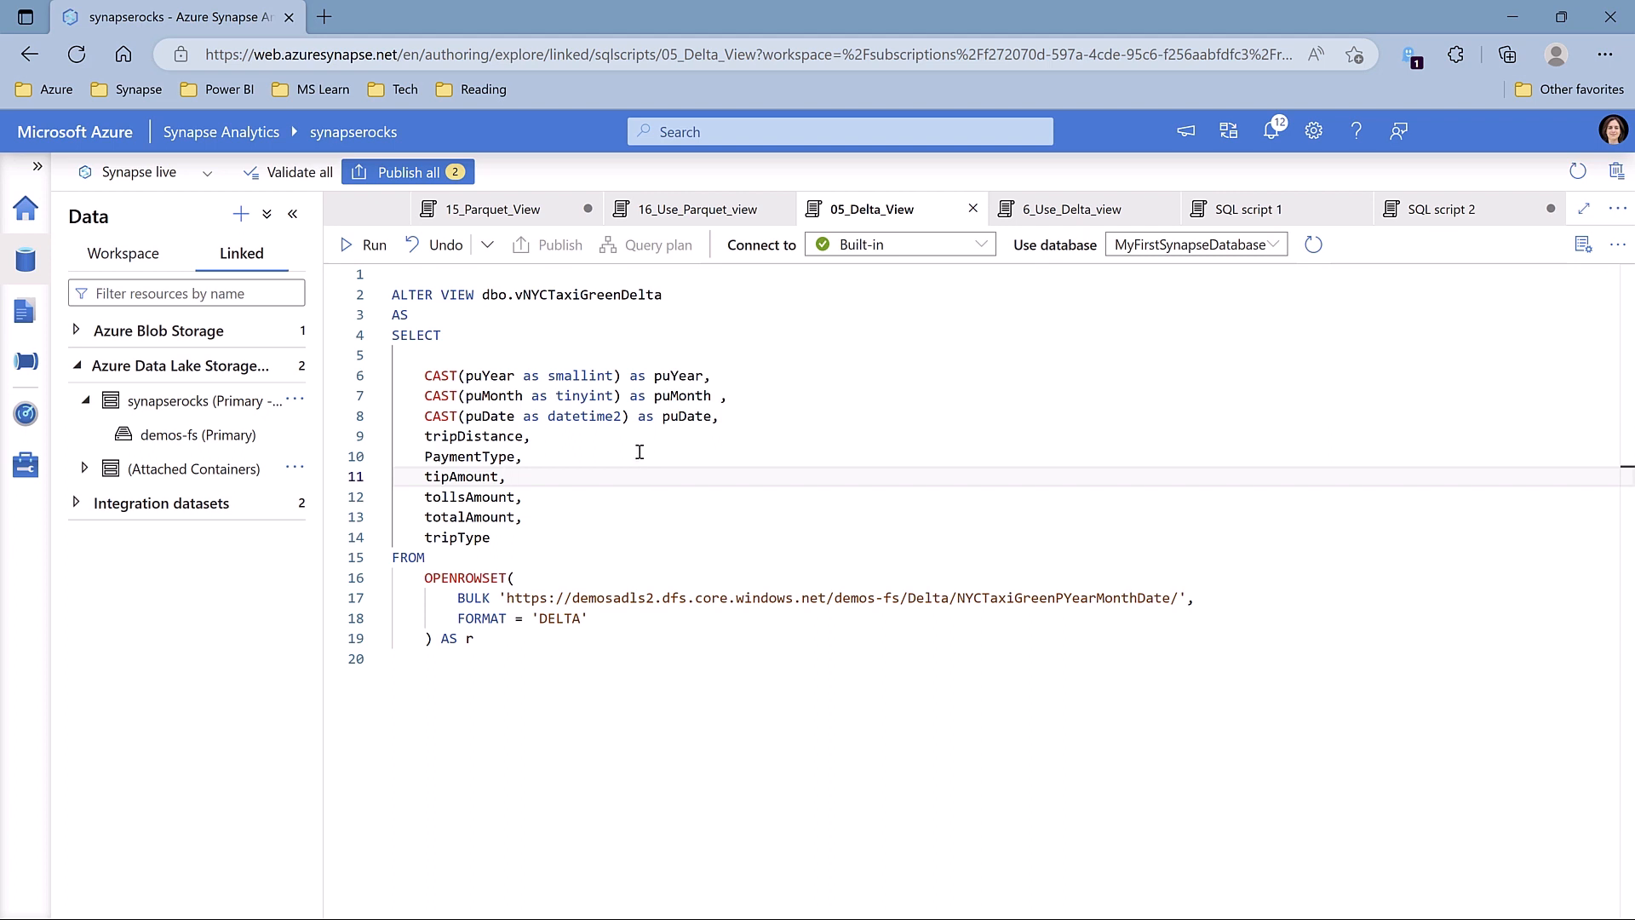
left_click(703, 506)
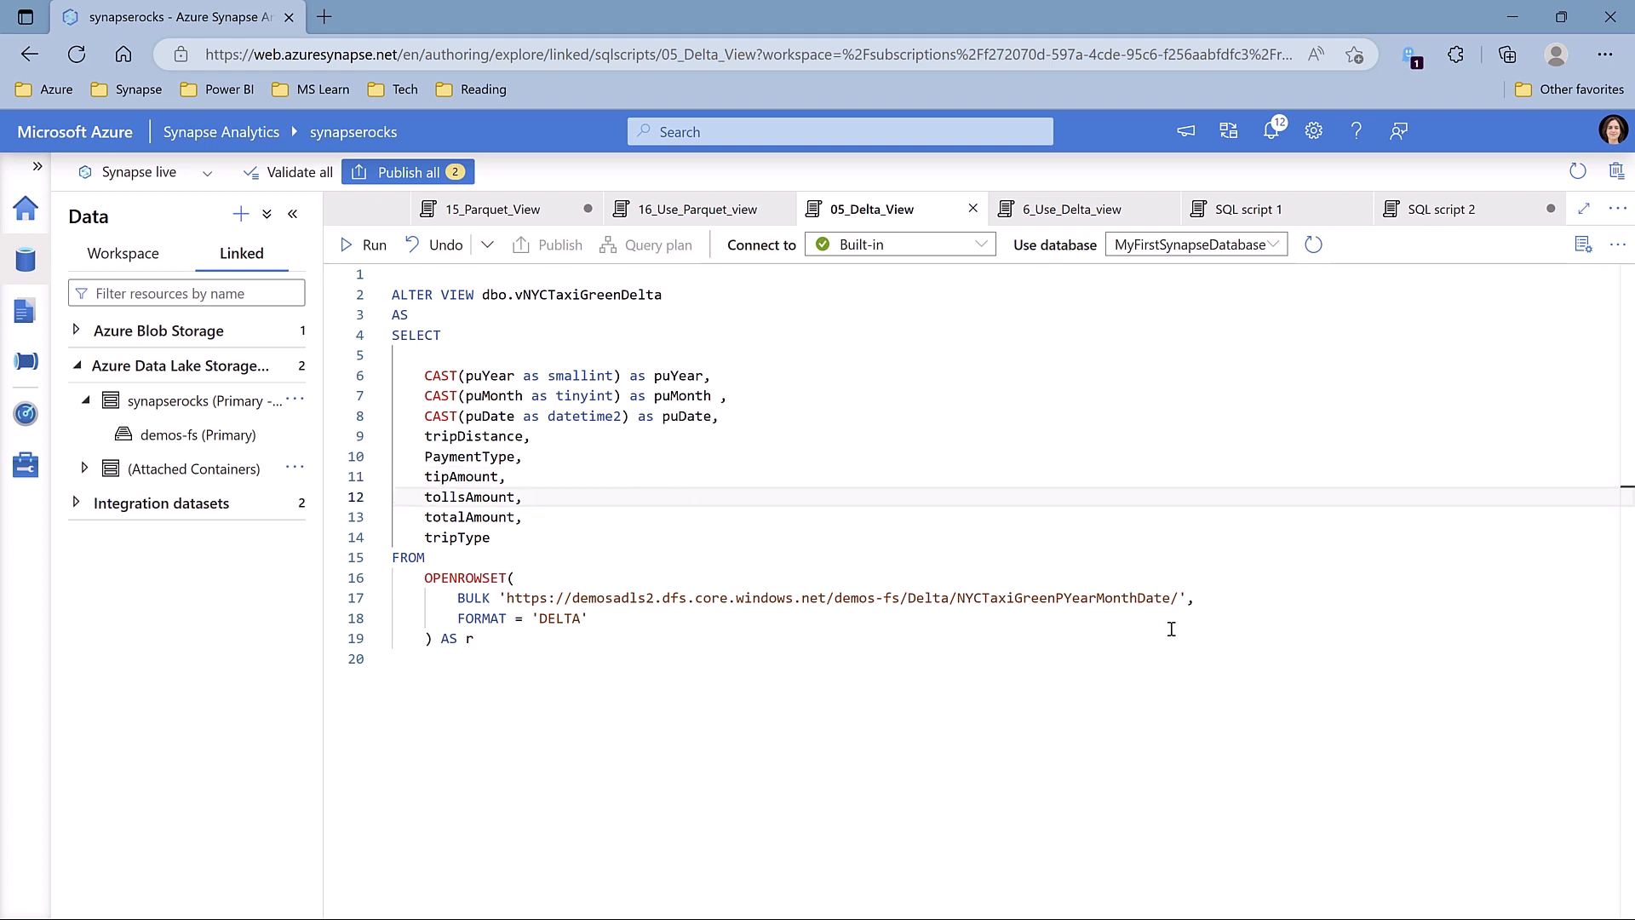
Step: Try adding puYear=*/puMonth=*/puDate=* to the end of the Delta view's BULK path, and remove it again
left_click(1179, 597)
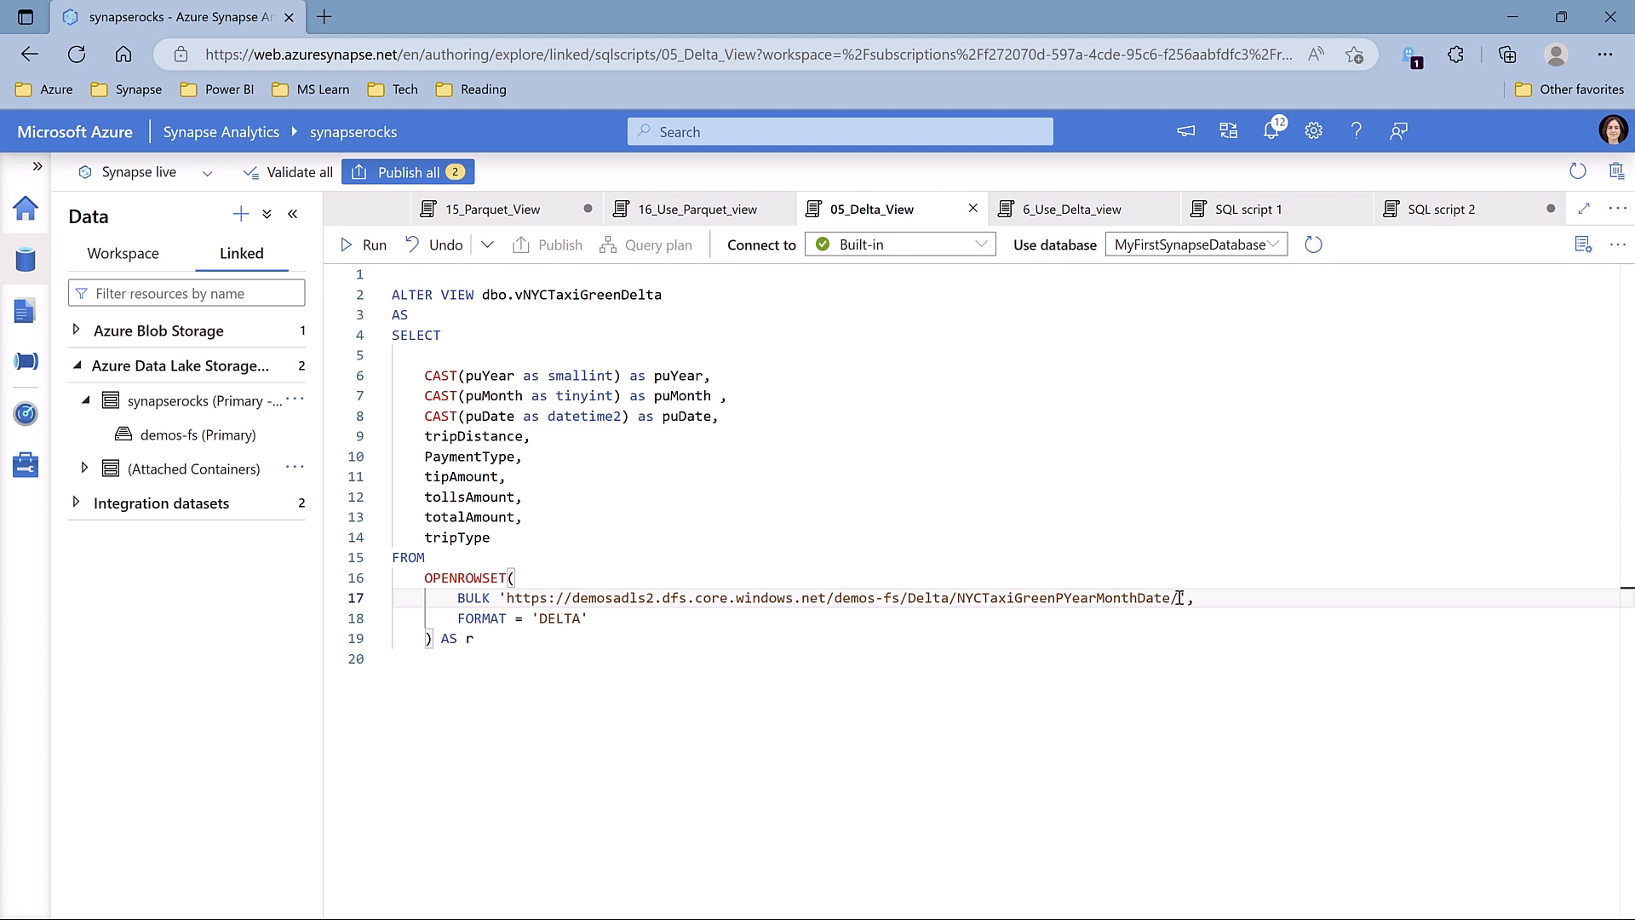
type("puYear=*/puMonth=*/puDate=*")
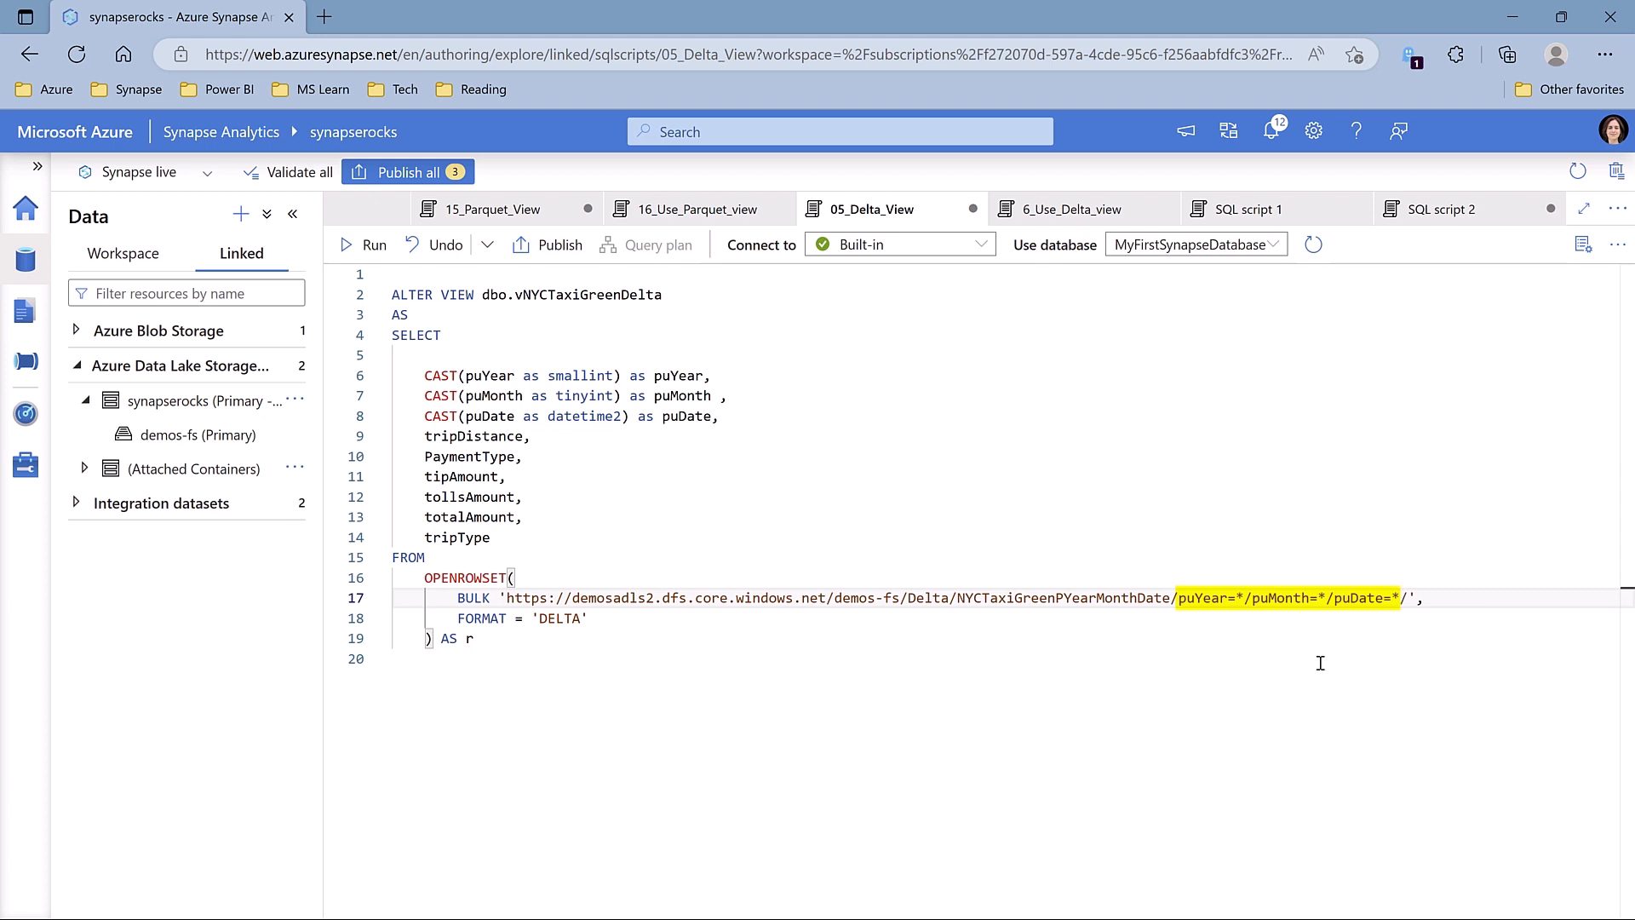
key("BackSpace")
key("BackSpace")
key("BackSpace")
key("BackSpace")
key("BackSpace")
key("BackSpace")
key("BackSpace")
key("BackSpace")
key("BackSpace")
key("BackSpace")
key("BackSpace")
key("BackSpace")
key("BackSpace")
key("BackSpace")
key("BackSpace")
key("BackSpace")
key("BackSpace")
key("BackSpace")
key("BackSpace")
key("BackSpace")
left_click(1168, 659)
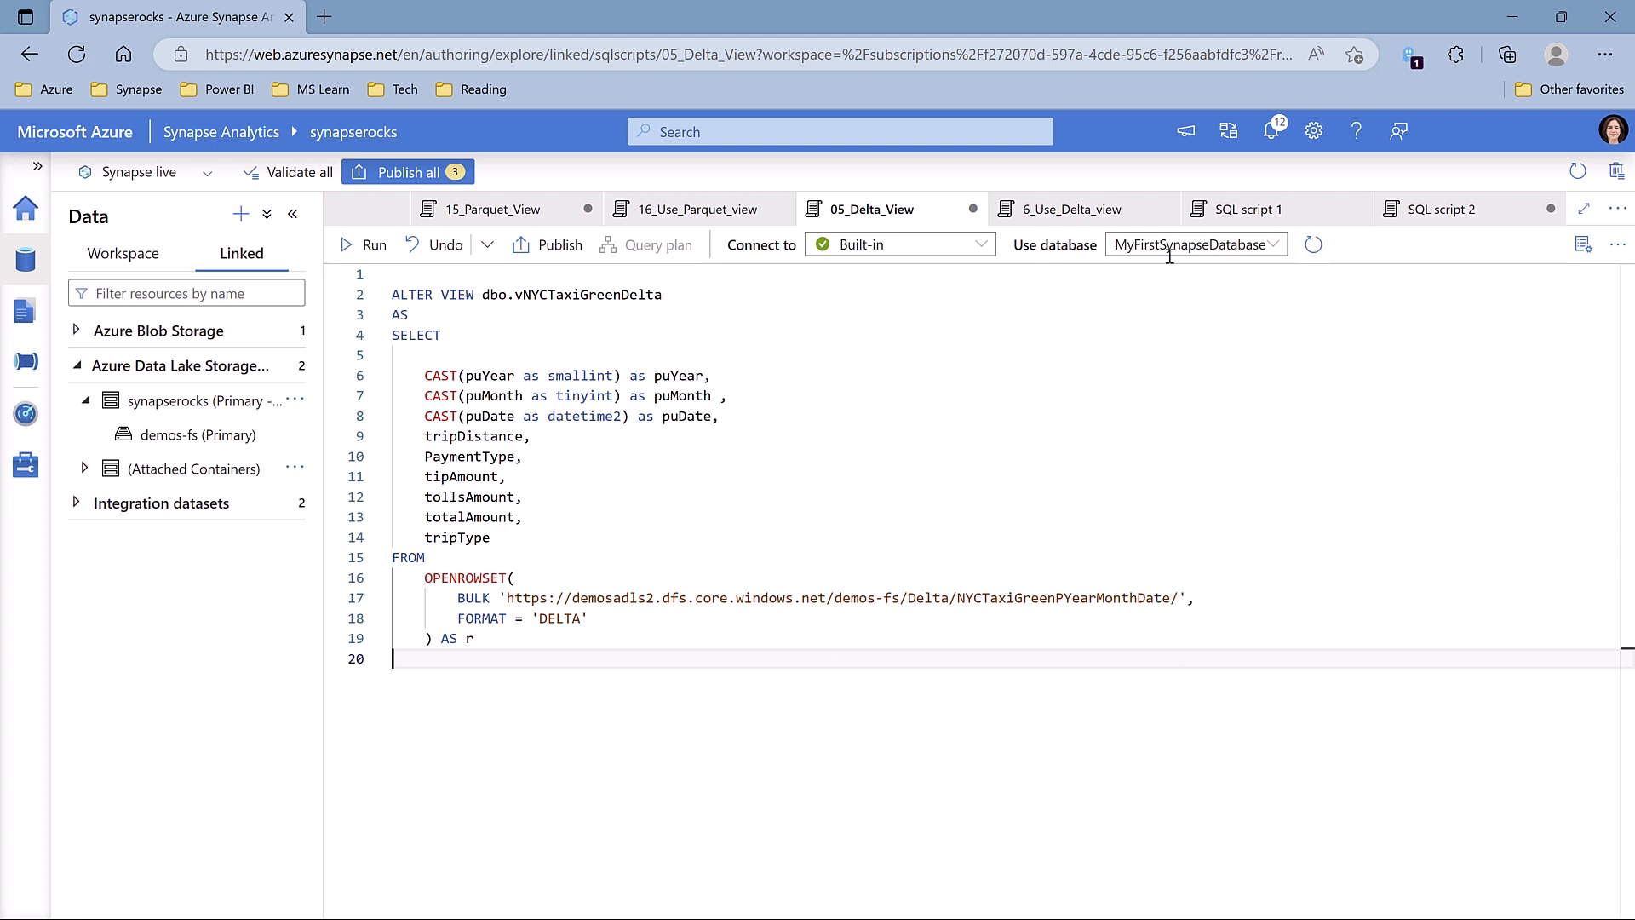
Step: Open the 6_Use_Delta_view script and run its top 100 query on dbo.vNYCTaxiGreenDelta
left_click(1104, 207)
left_click(861, 303)
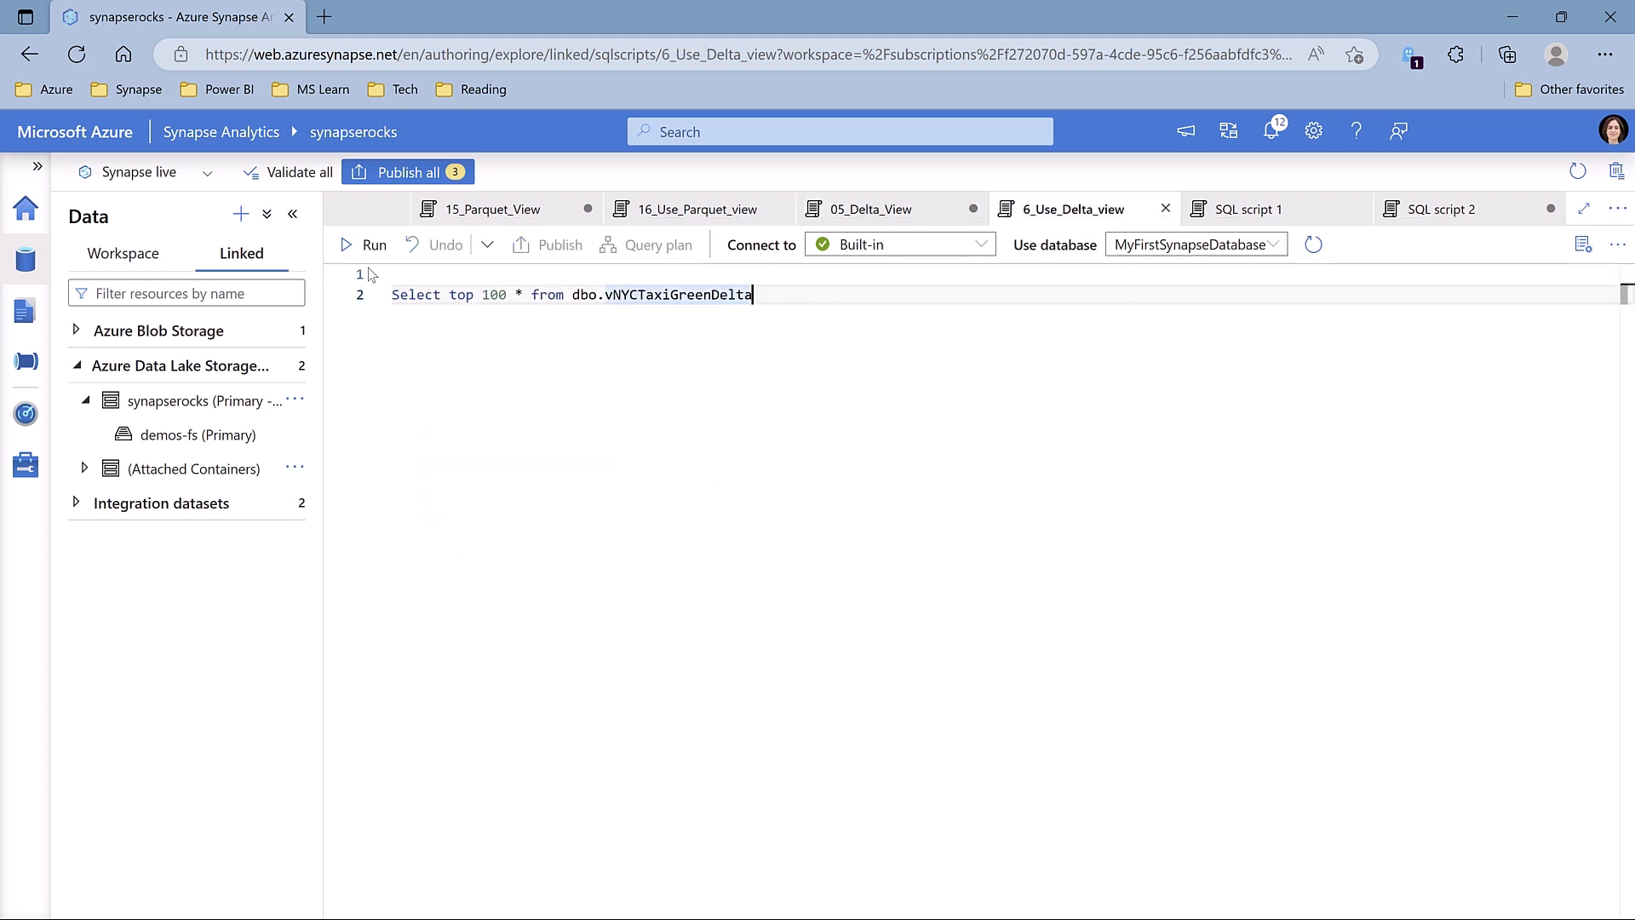
left_click(364, 247)
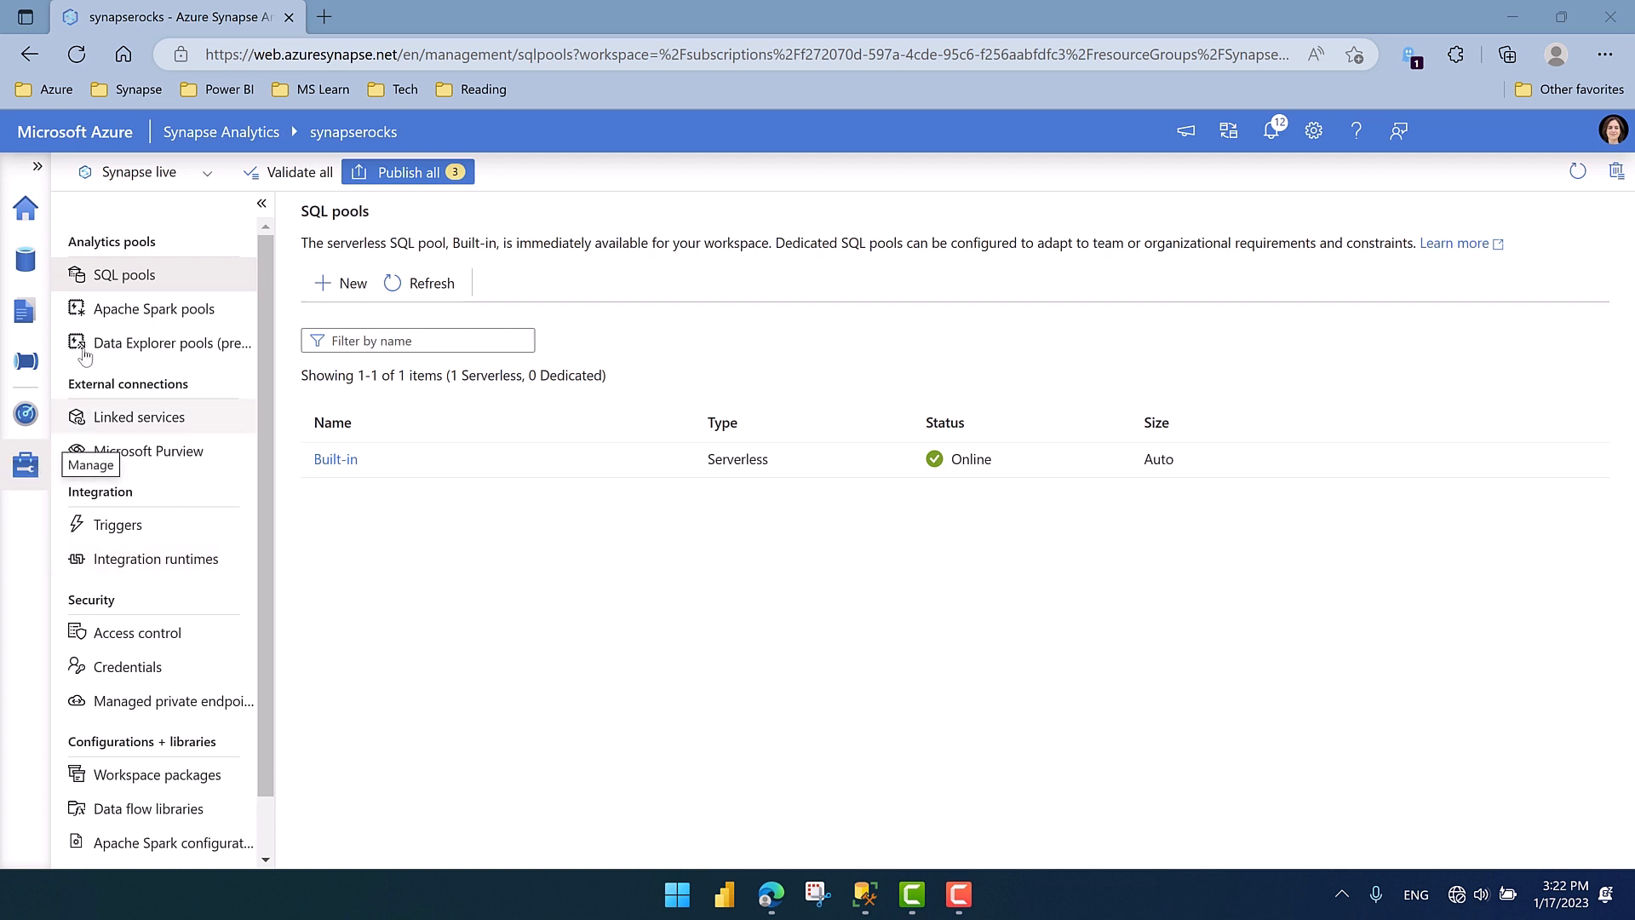
Step: Open the details of the Built-in serverless pool from the workspace's SQL pools
left_click(133, 282)
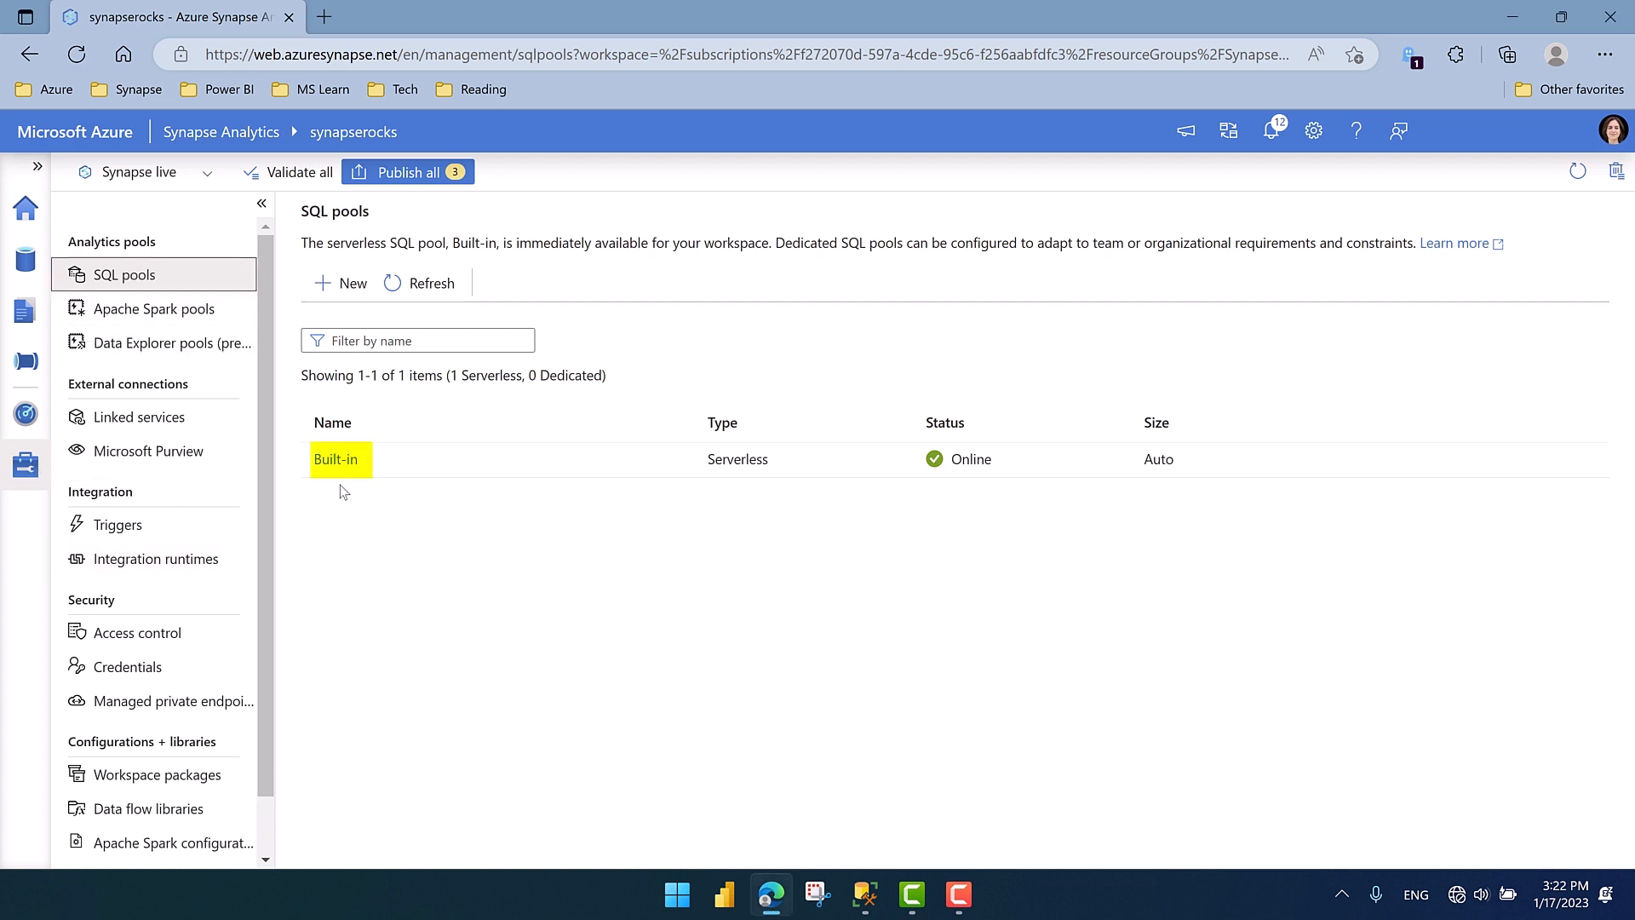
left_click(327, 460)
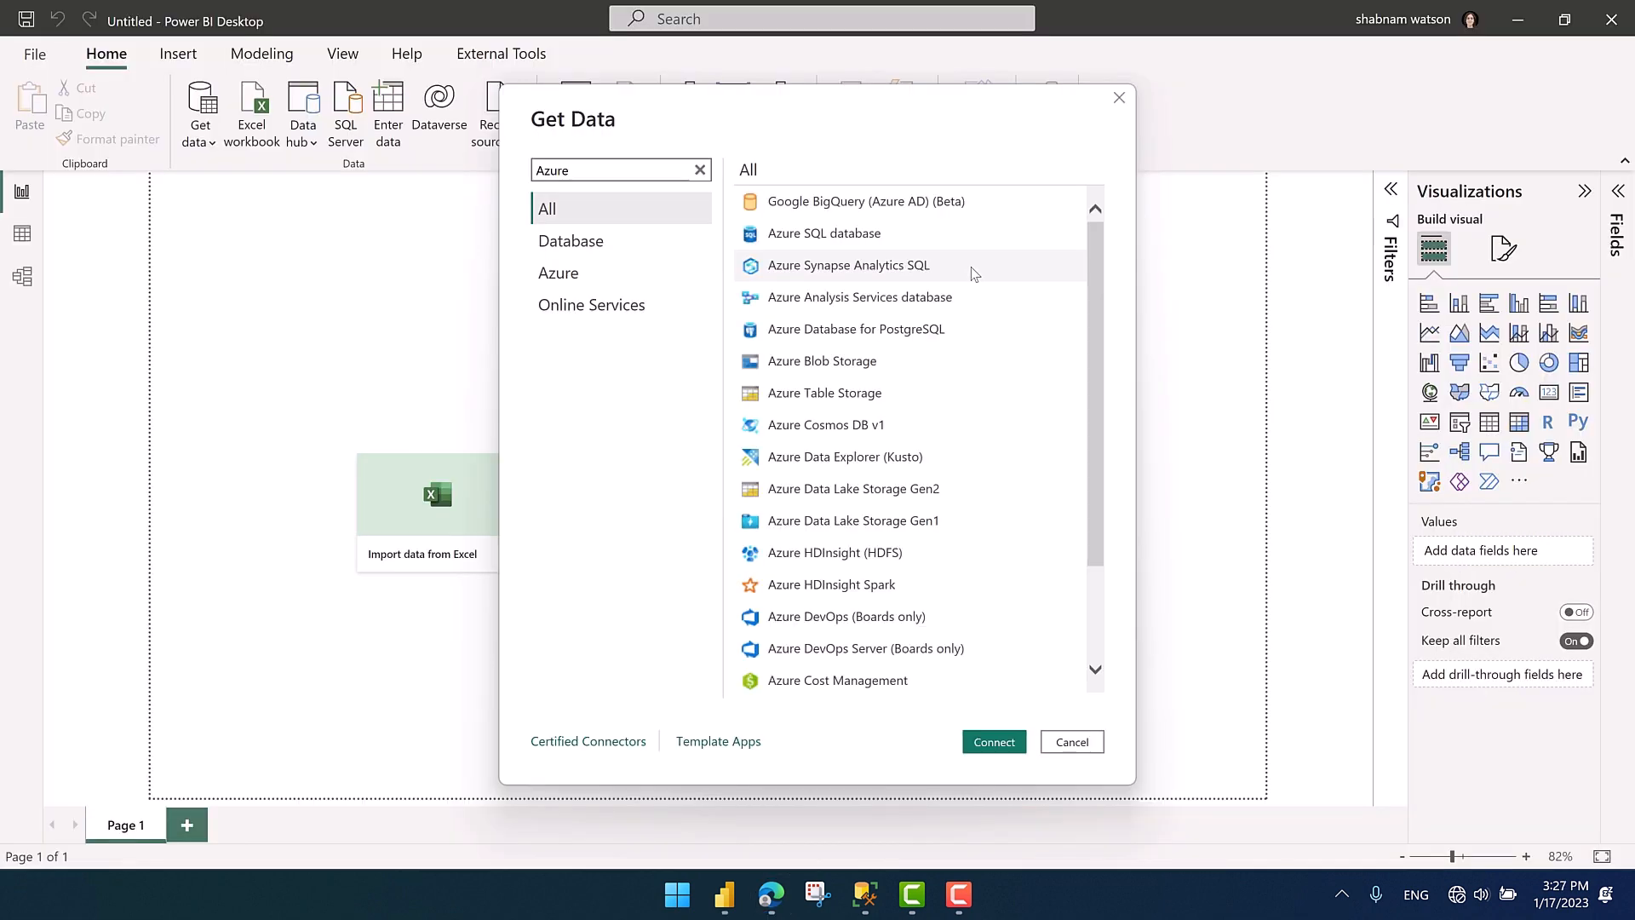
Step: In Power BI Desktop, connect to Azure Synapse Analytics SQL on server synapserocks-ondemand.sql.azuresynapse.net in Import mode
left_click(971, 269)
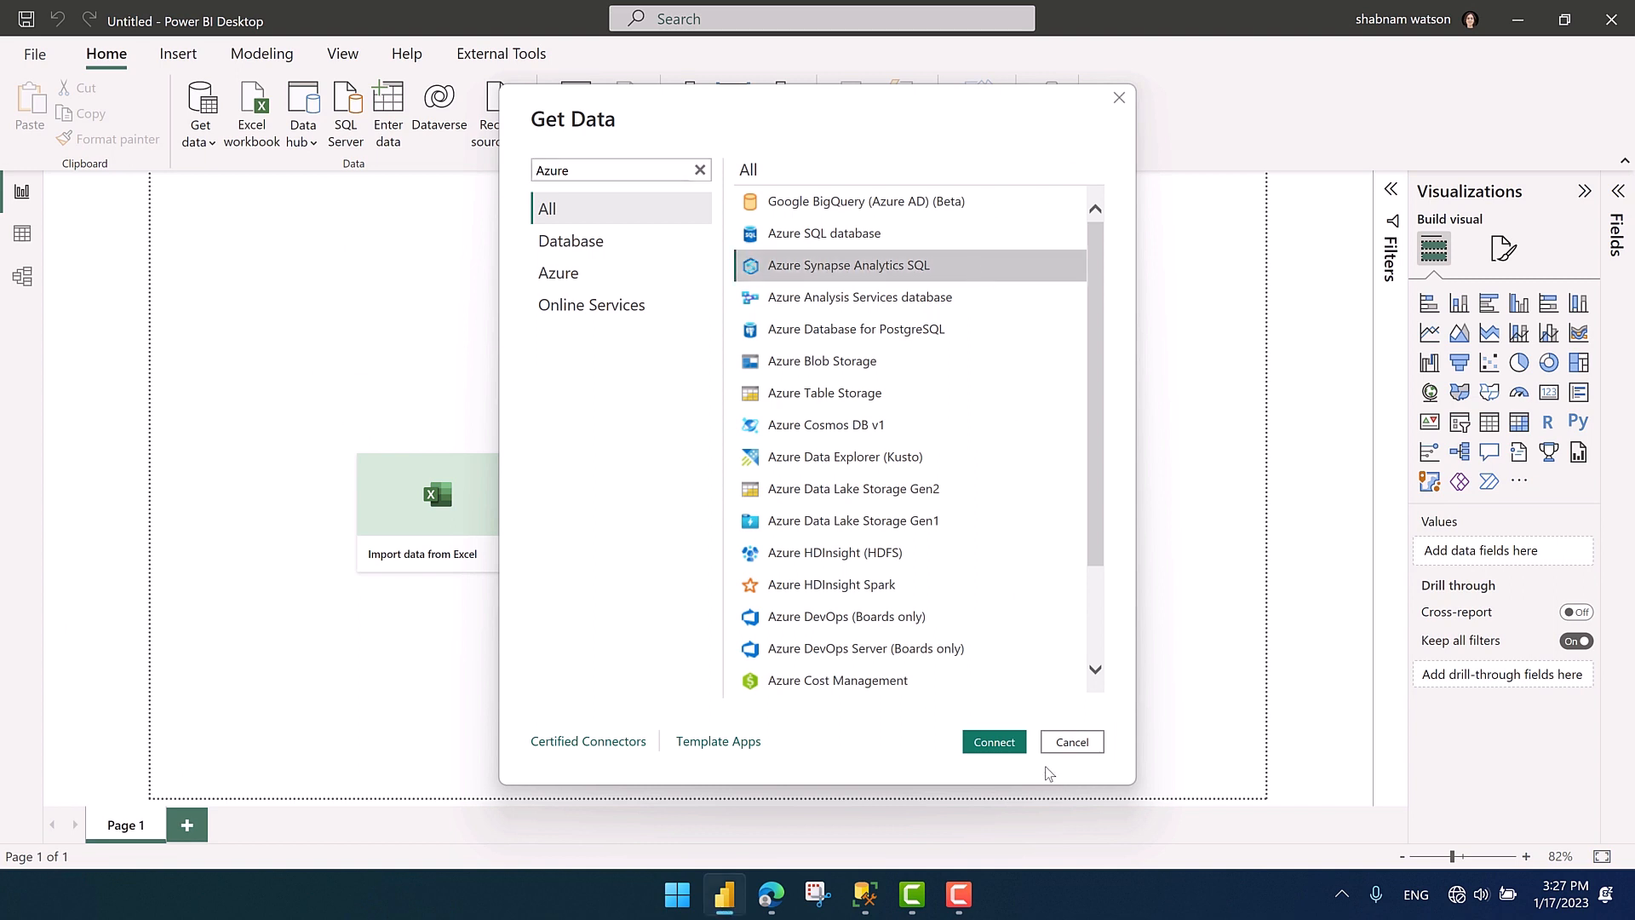
left_click(1005, 745)
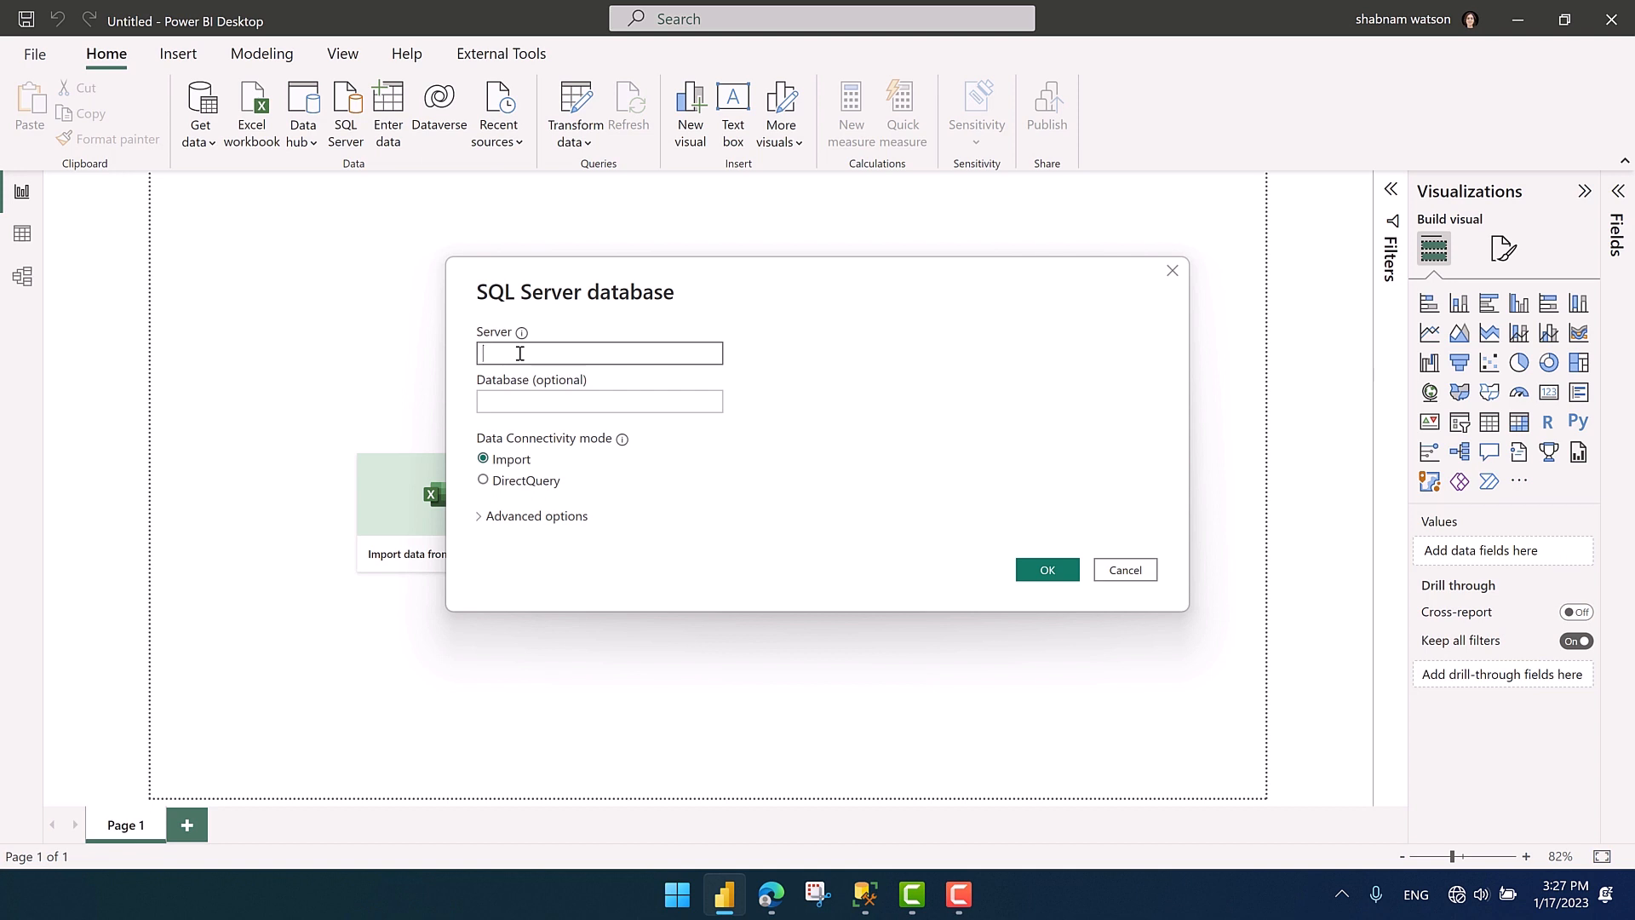
type("synapserocks-ondemand.sql.azuresynapse.net")
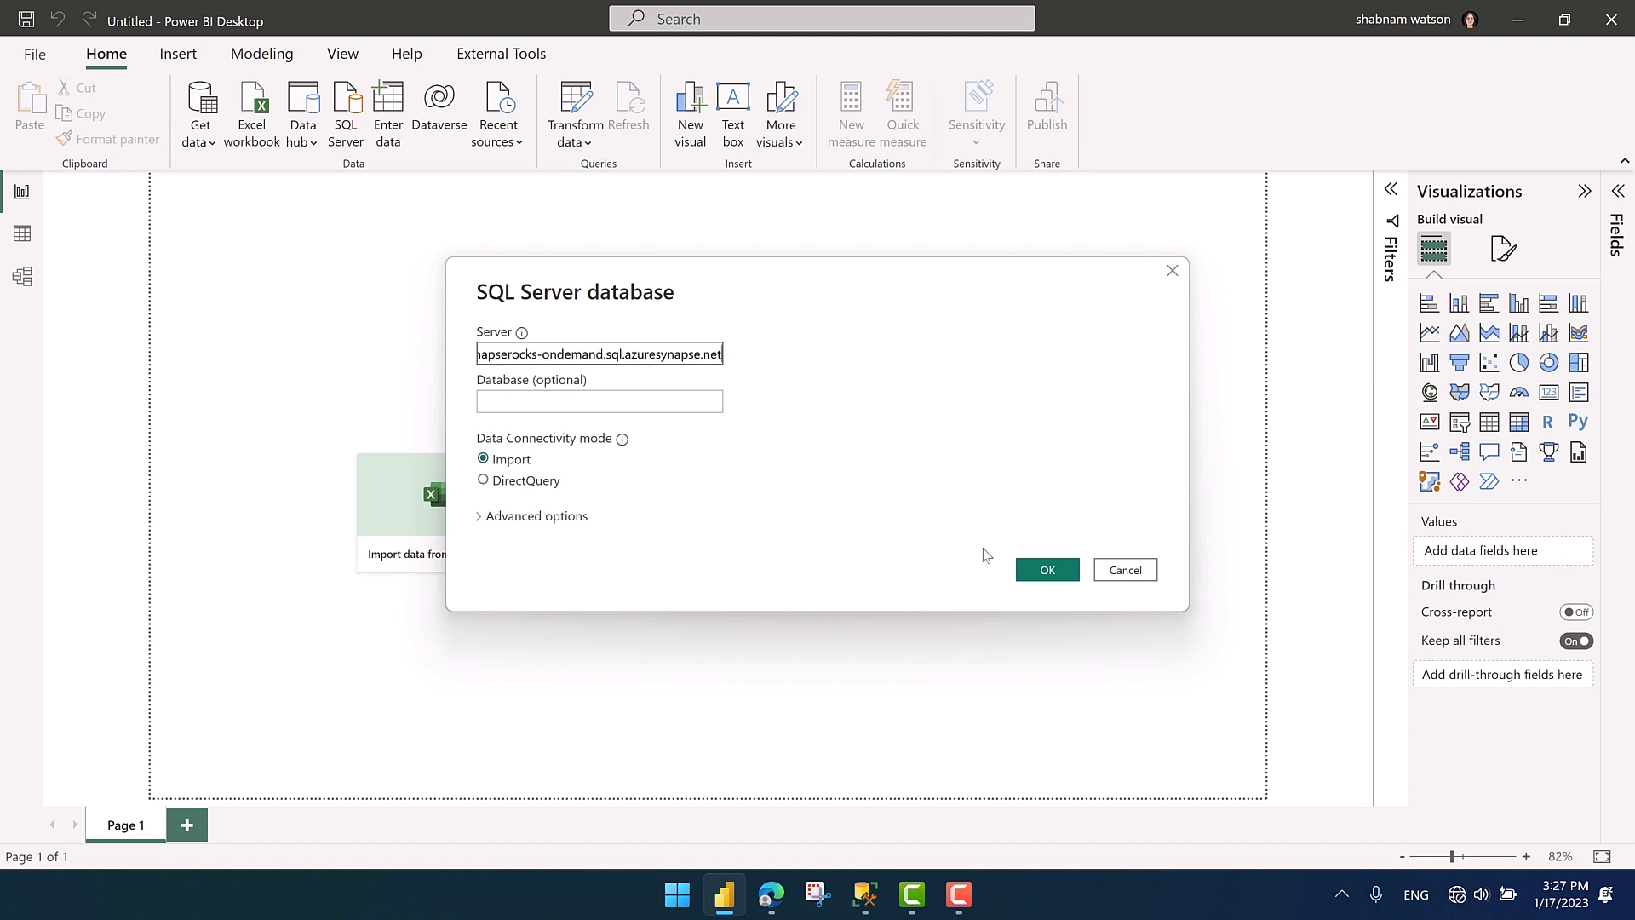
left_click(1043, 569)
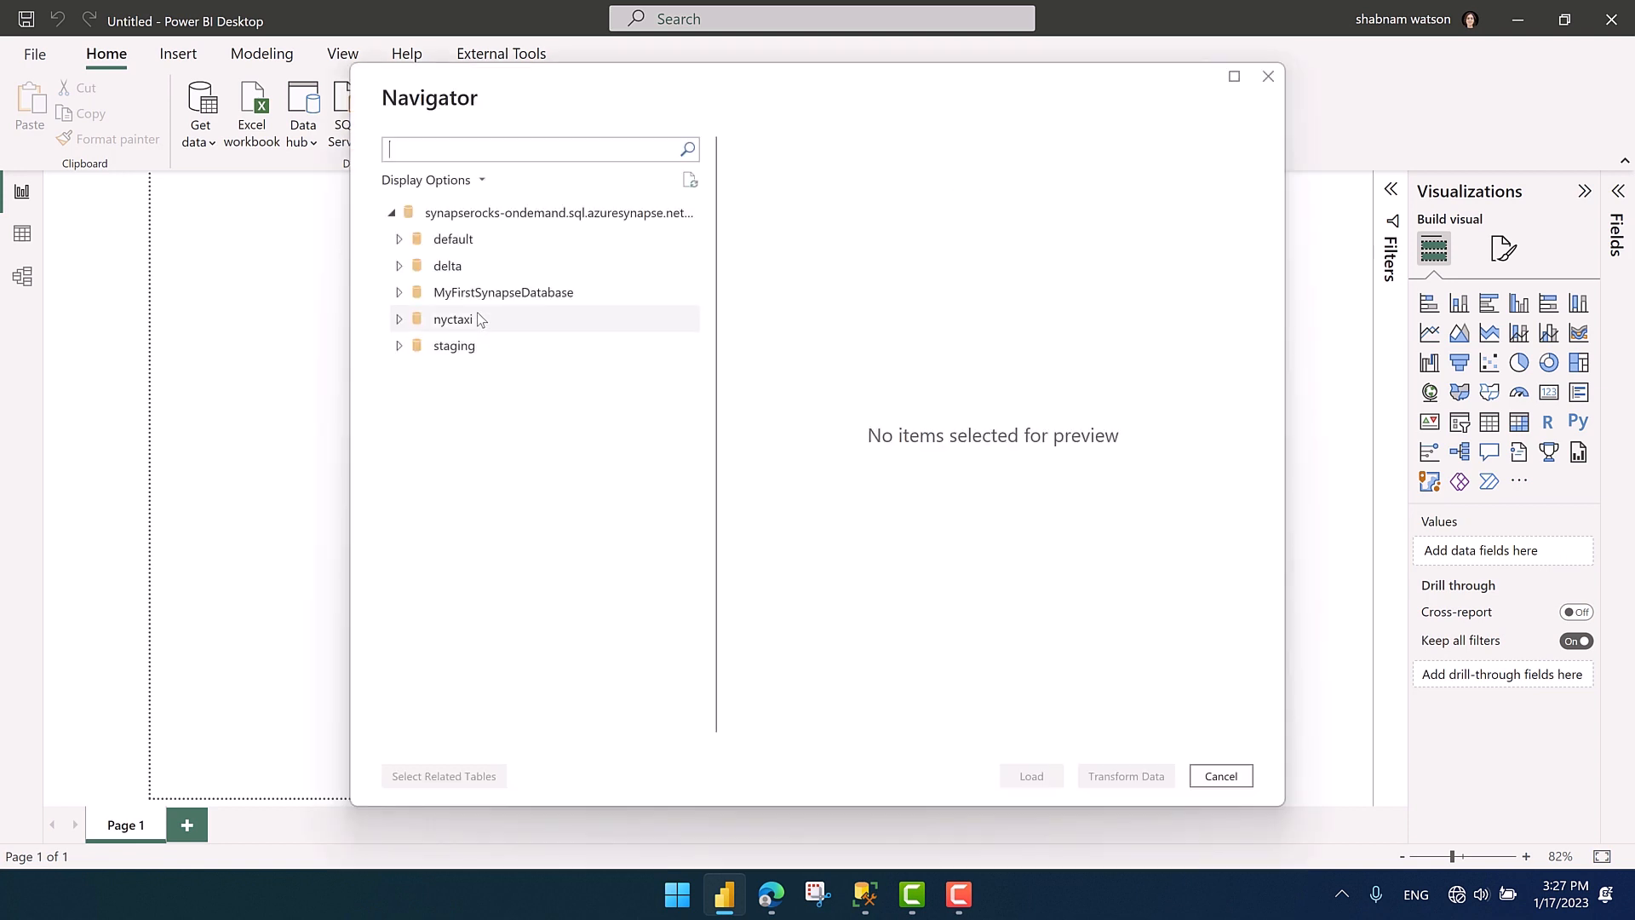
Step: Select the vNYCTaxiGreenDelta view in MyFirstSynapseDatabase and open it in Power Query Editor for transformation
left_click(446, 300)
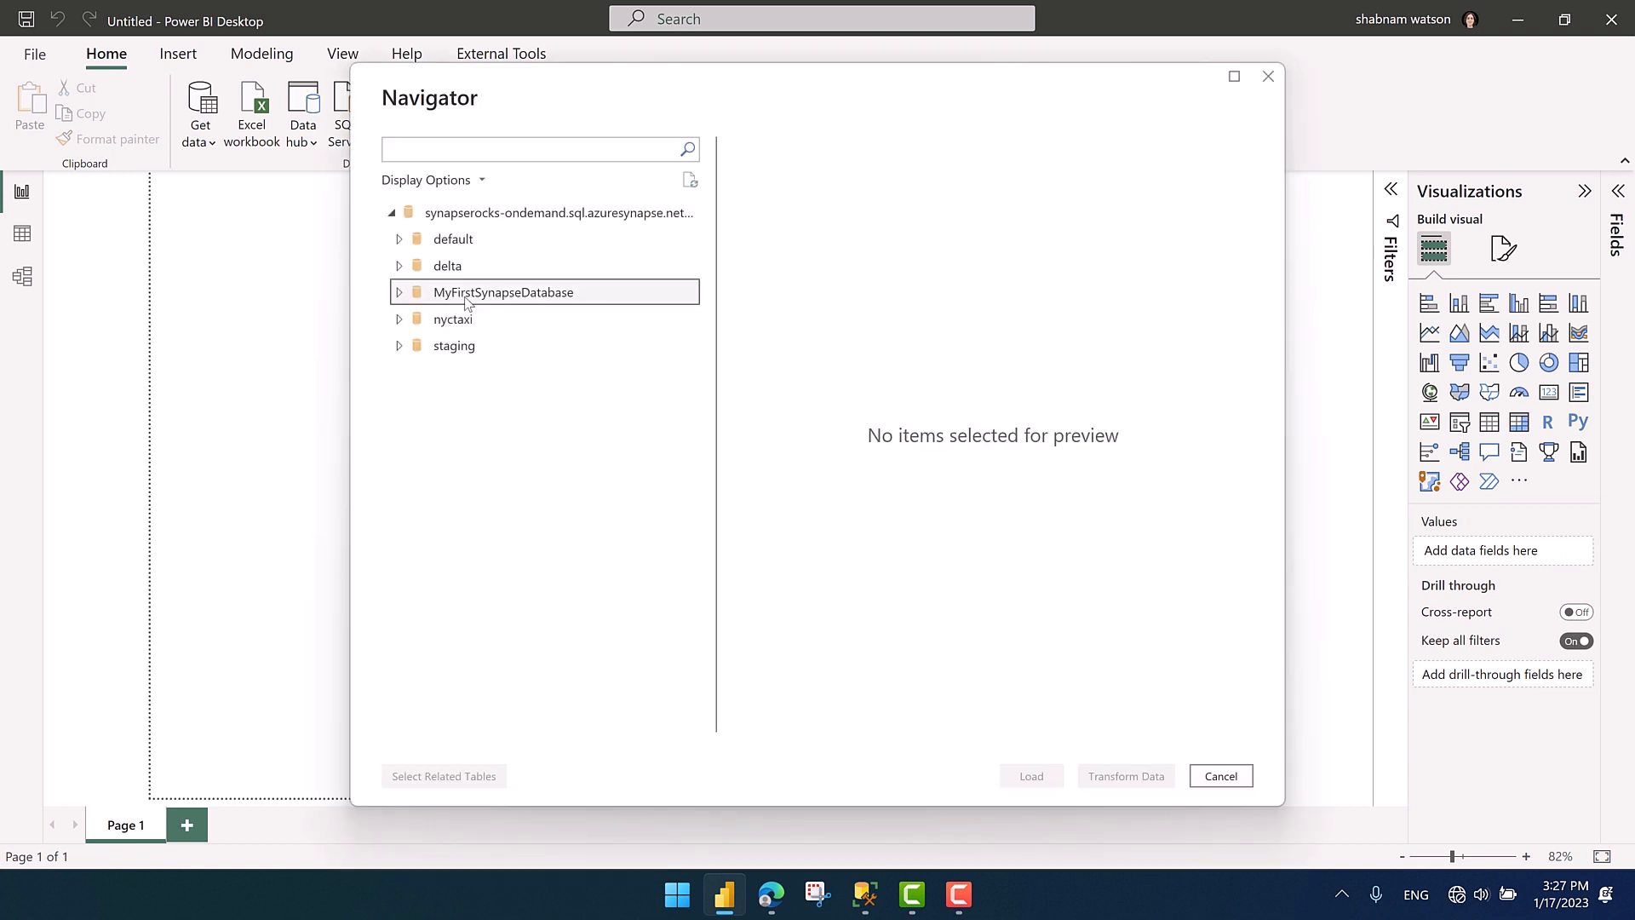
left_click(400, 293)
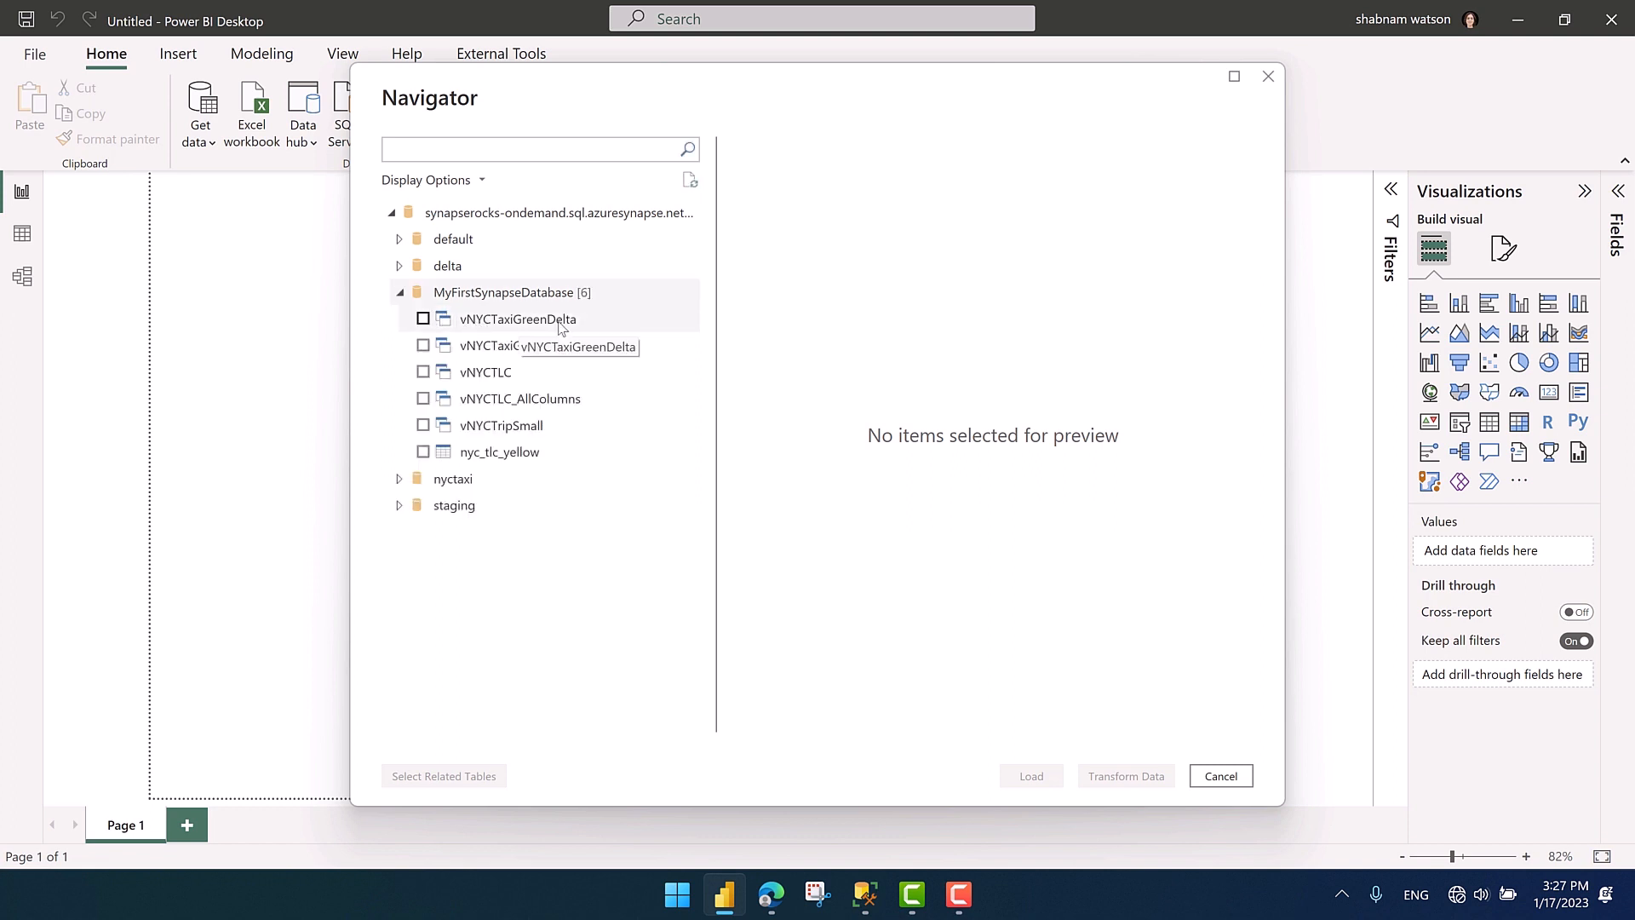
left_click(422, 321)
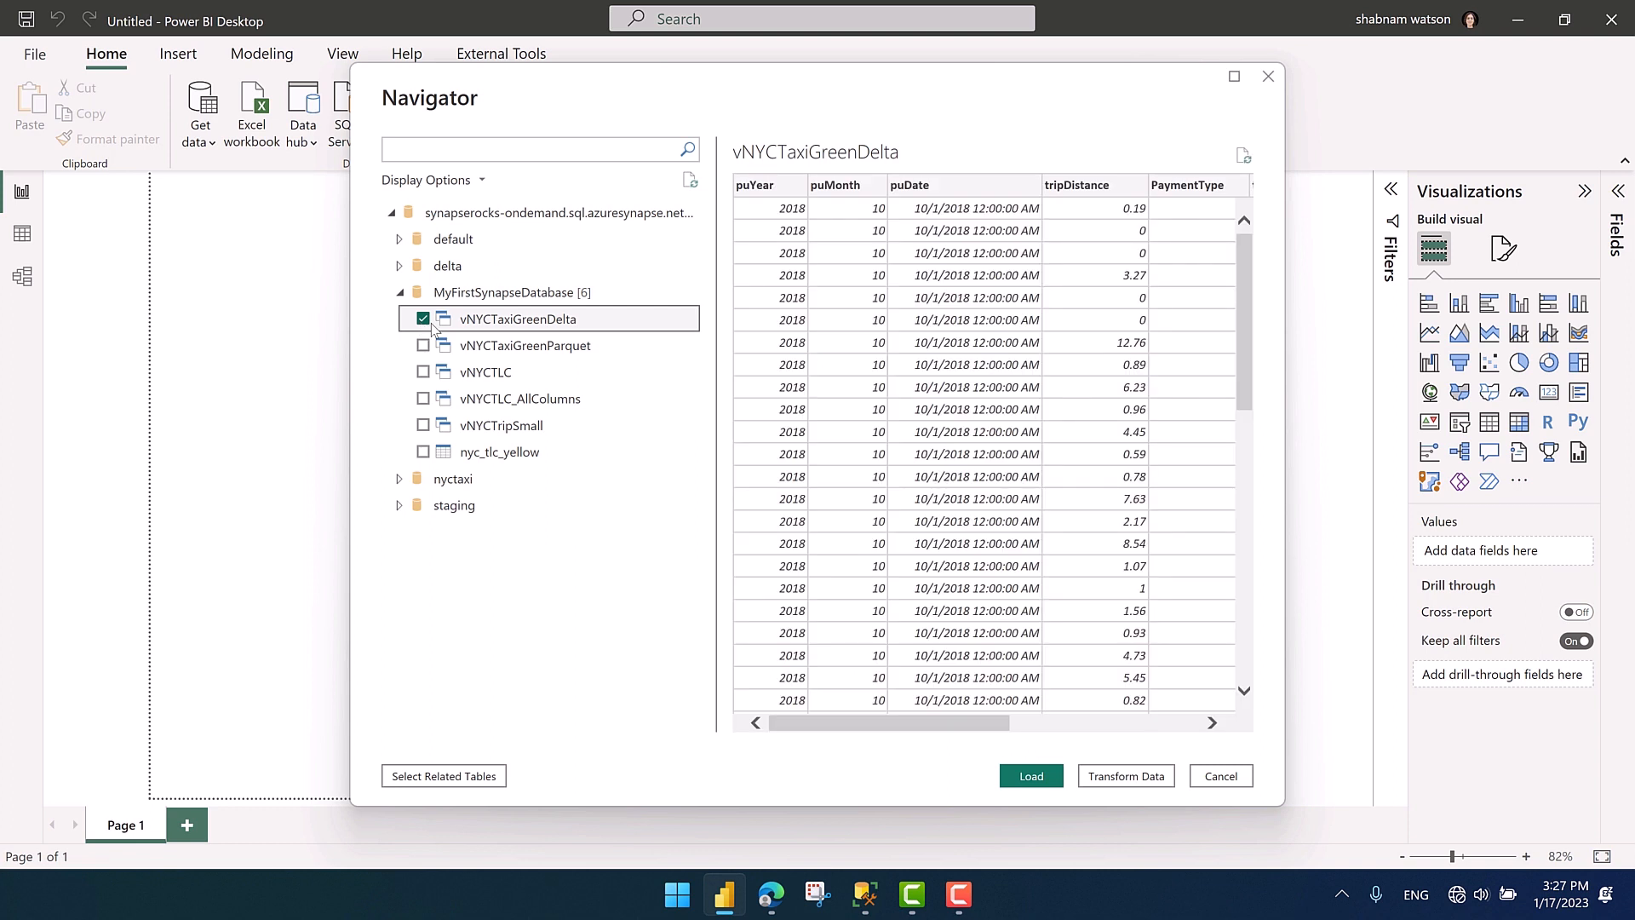
left_click(1127, 781)
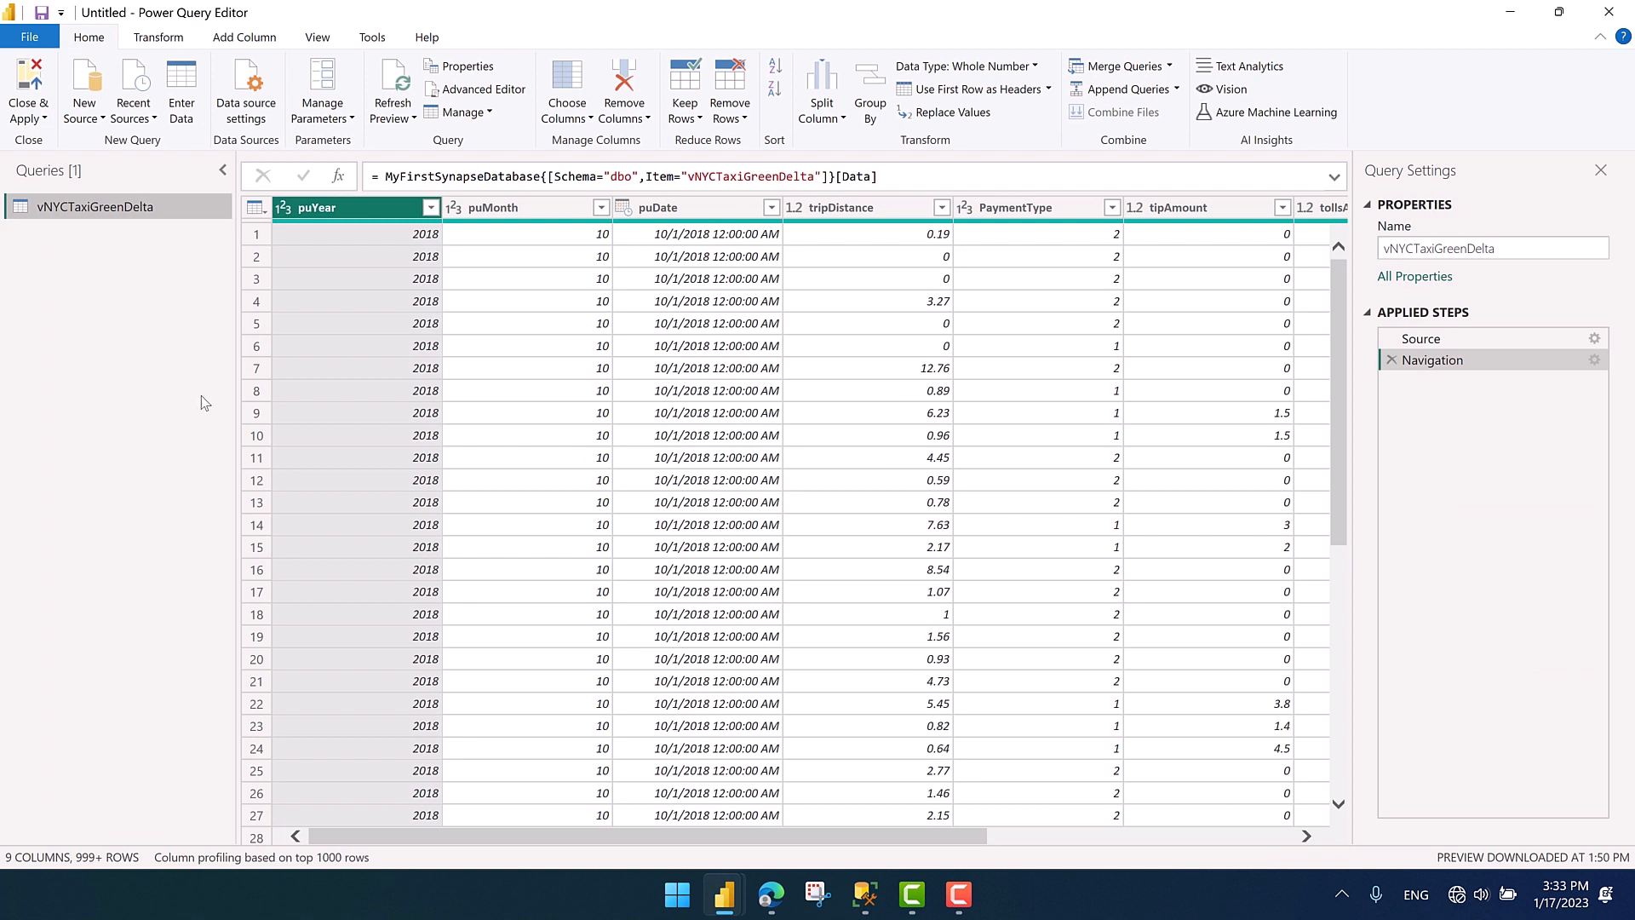
Step: Create a parameter named RangeStart with type Date/Time and current value 1/1/2023
left_click(350, 122)
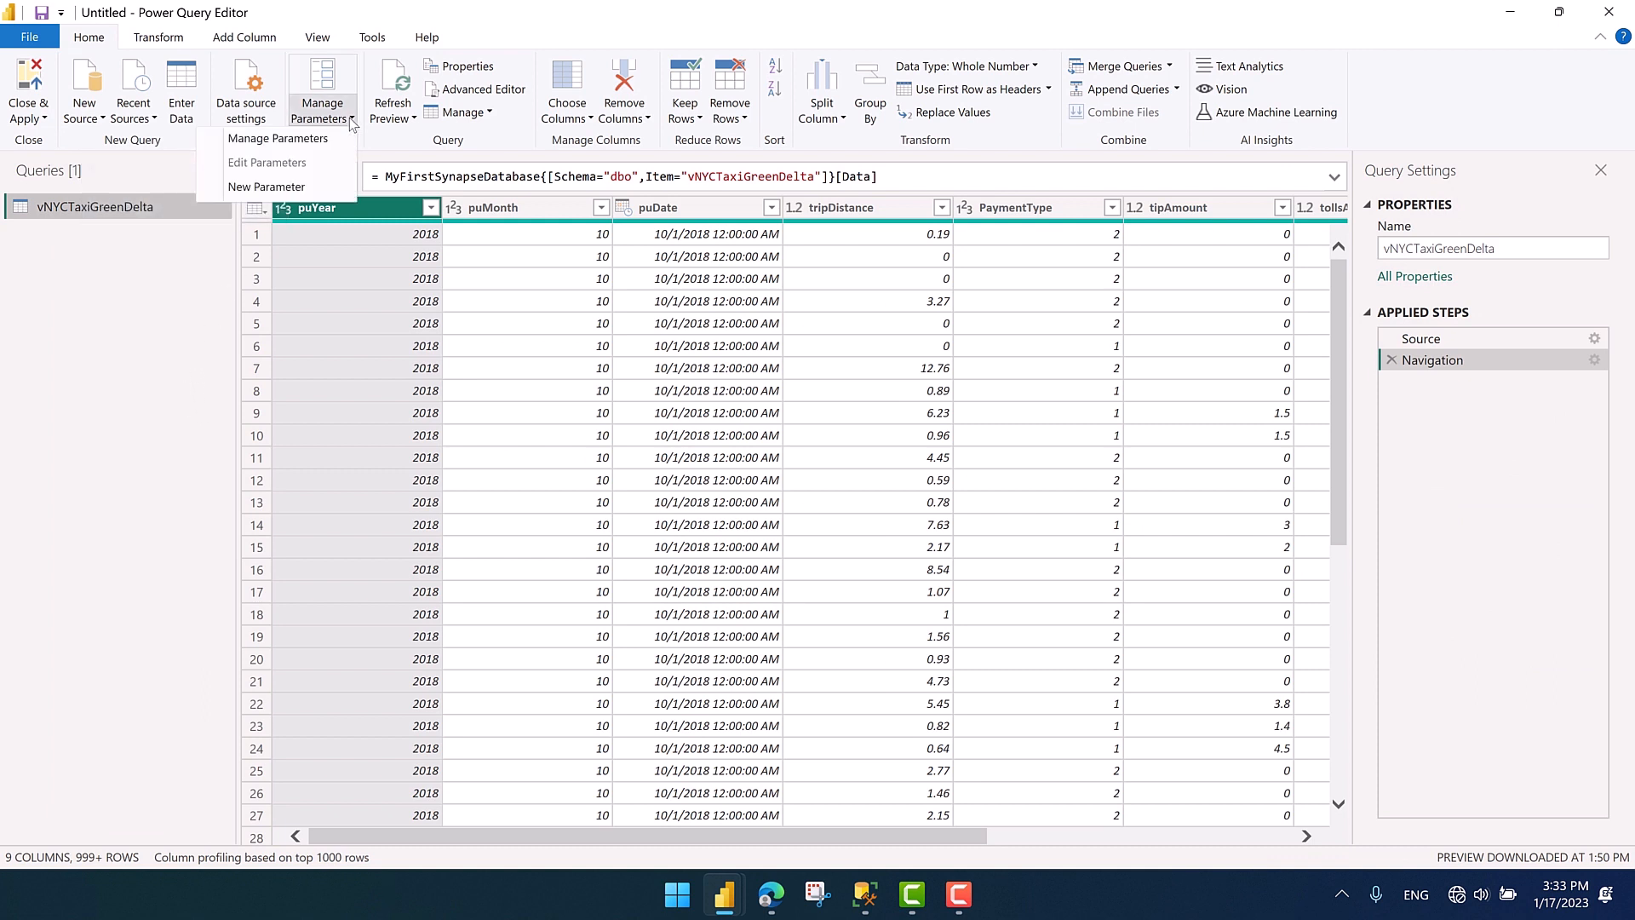
left_click(332, 189)
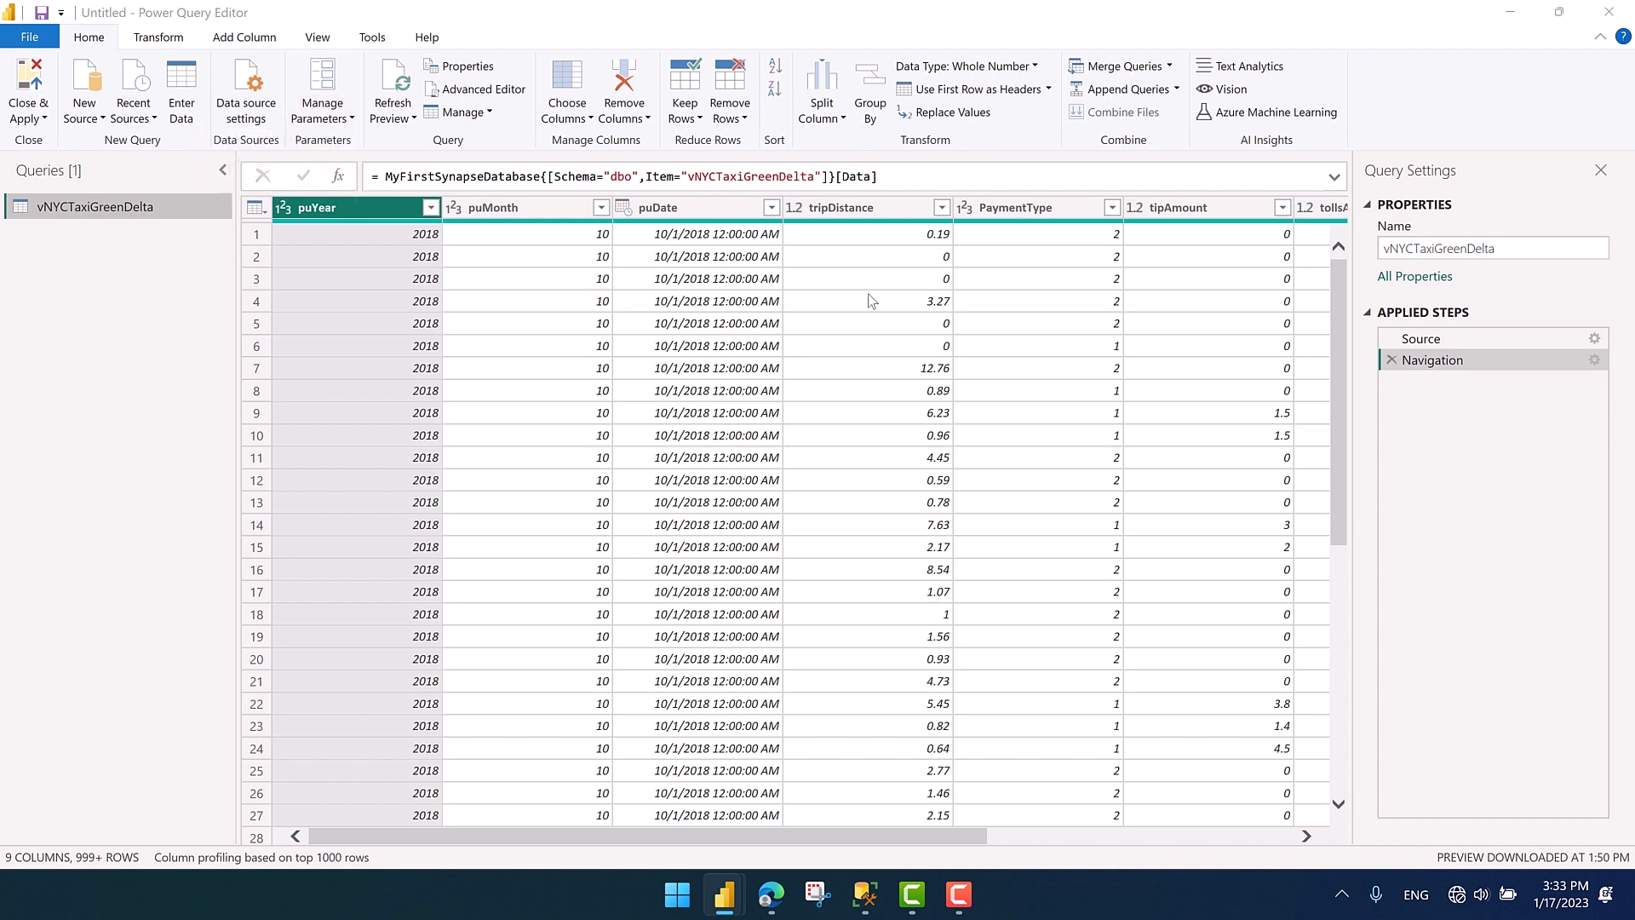
left_click_drag(863, 193, 730, 191)
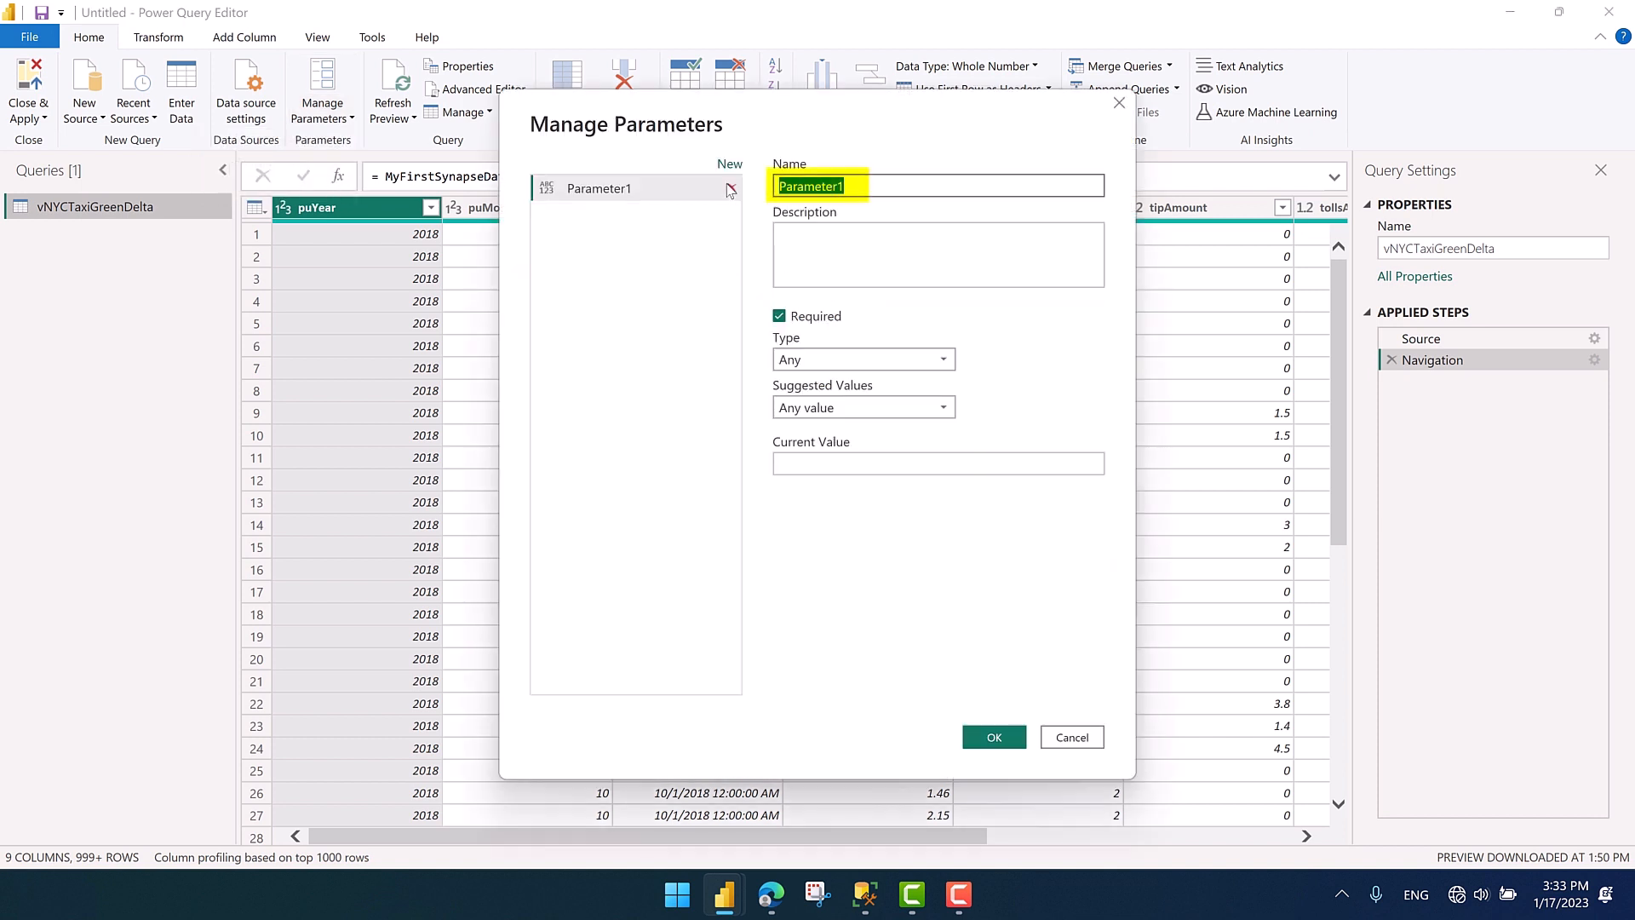
type("RangeStart")
left_click(947, 359)
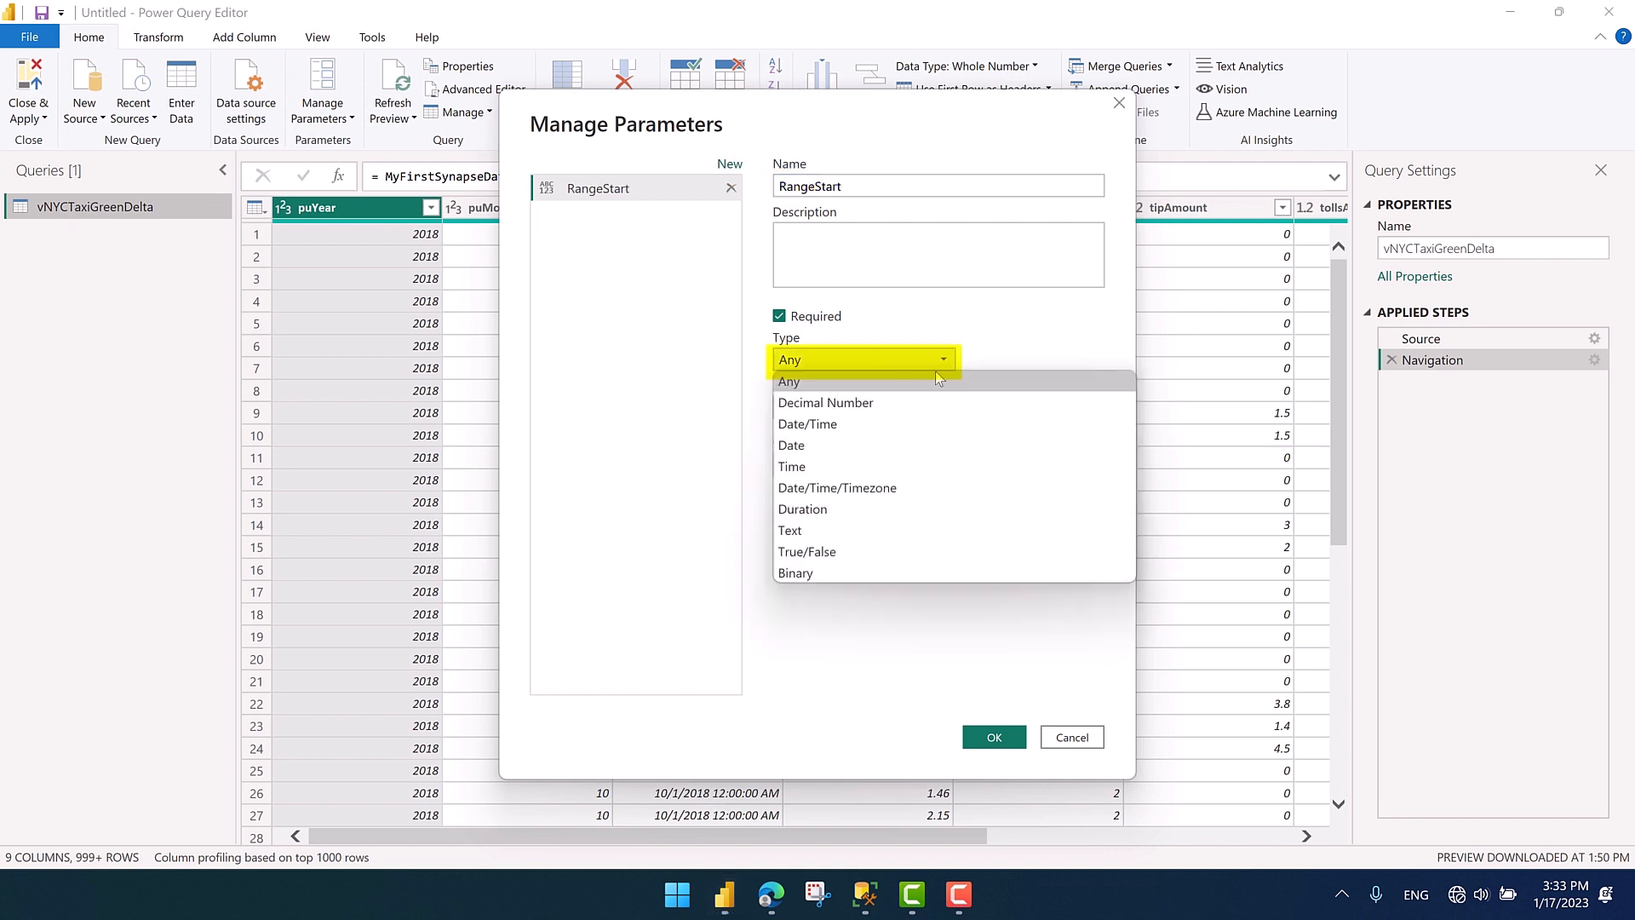
left_click(854, 424)
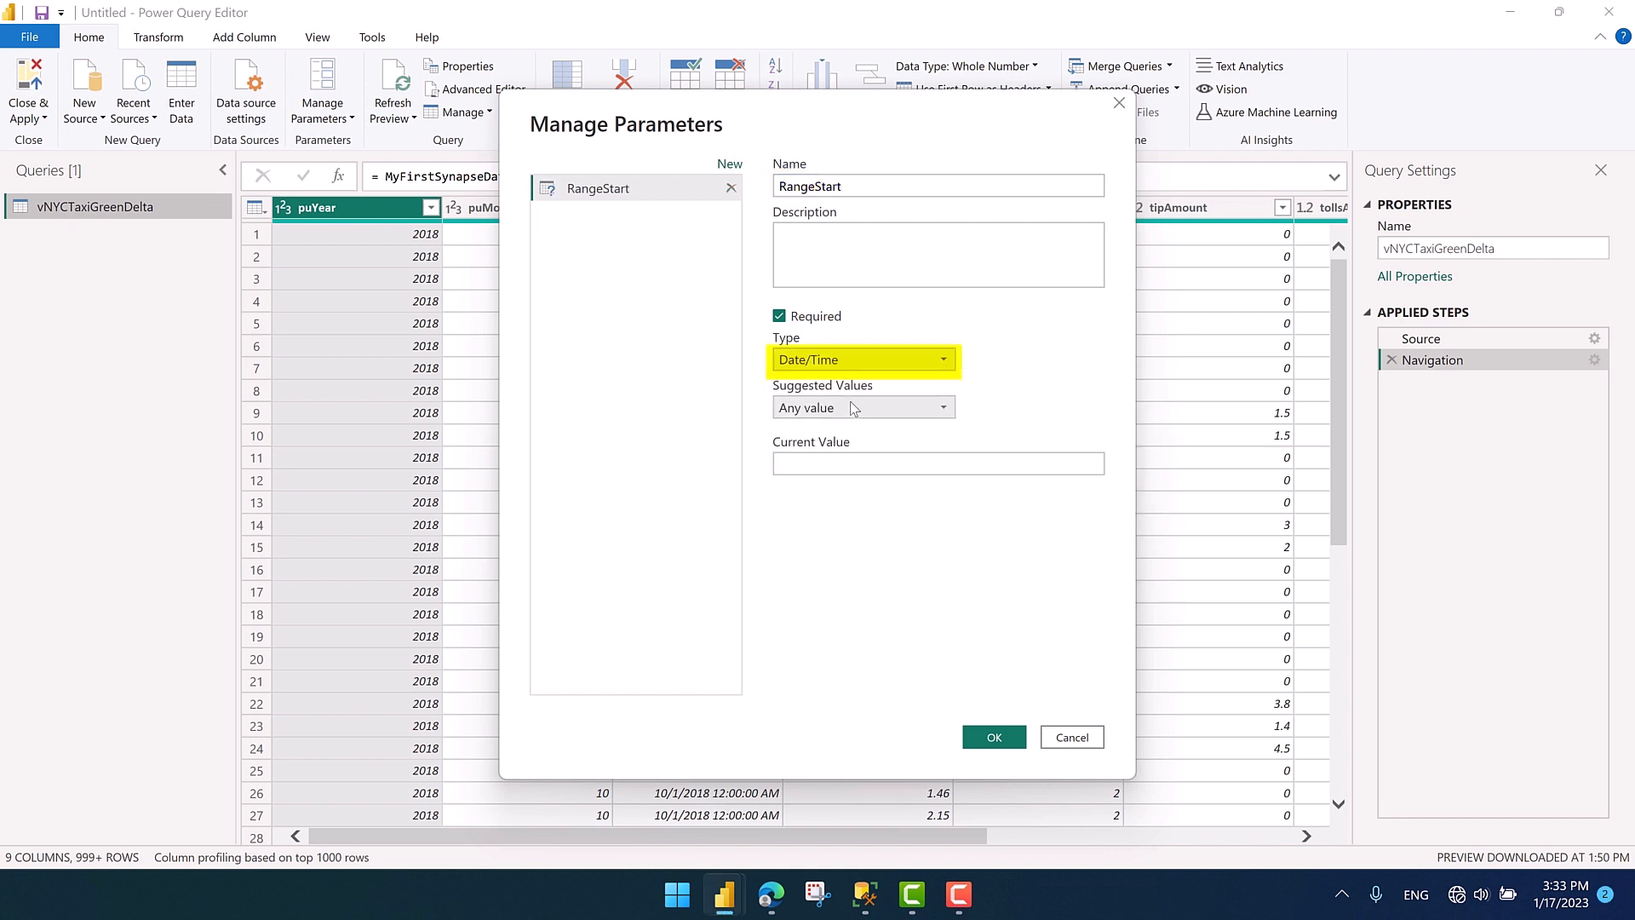
left_click(839, 464)
type("1/1/2")
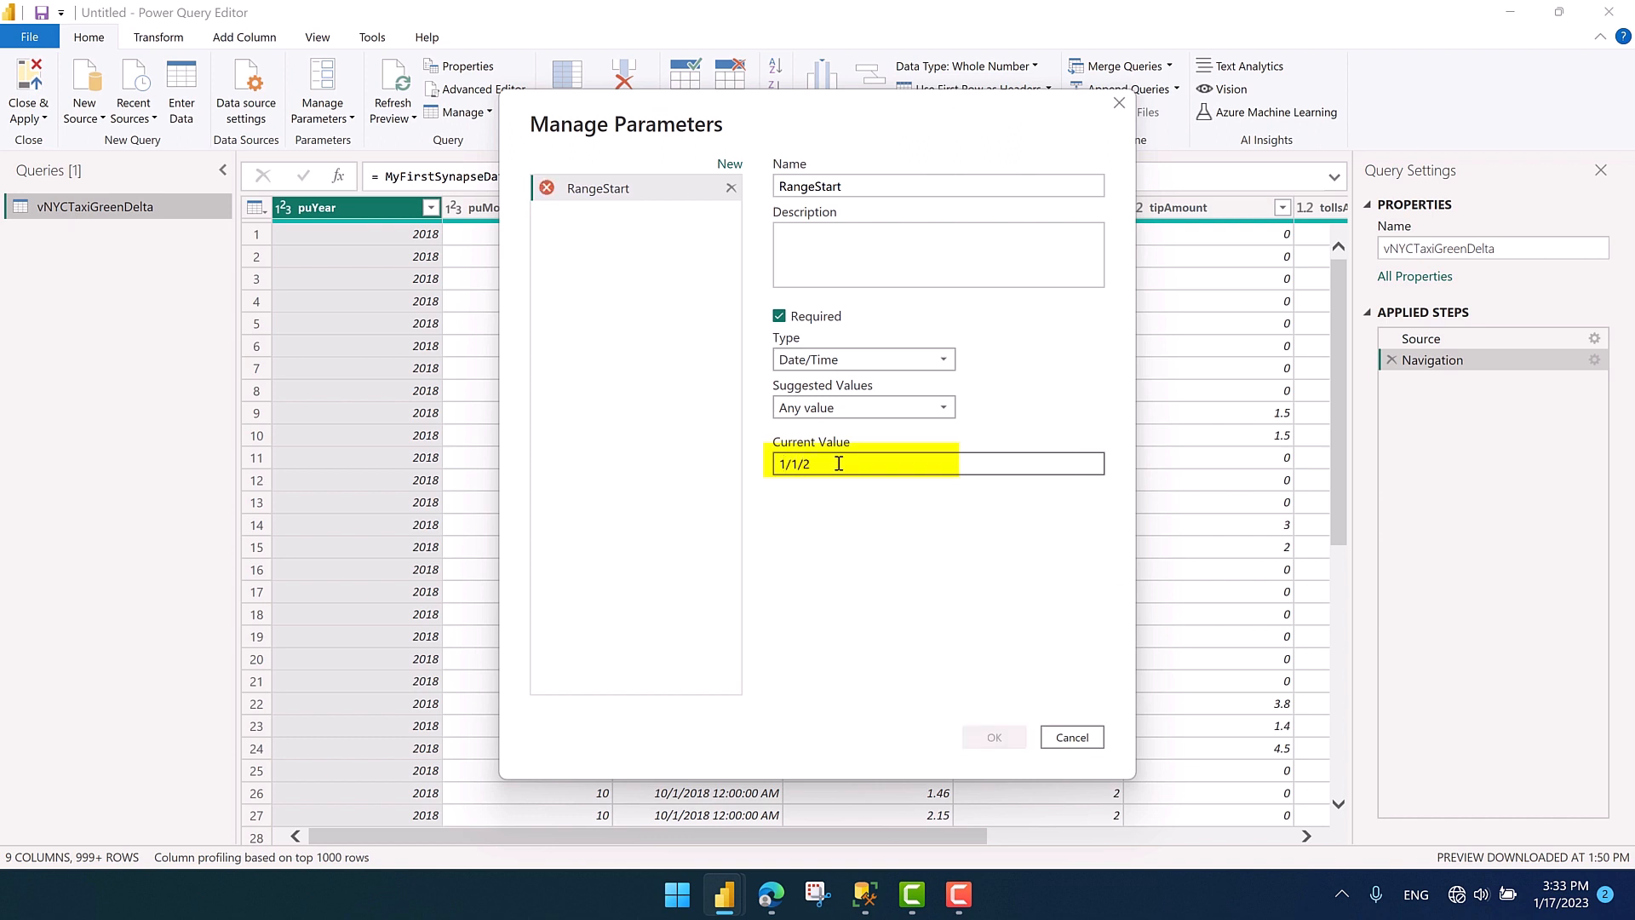
type("023")
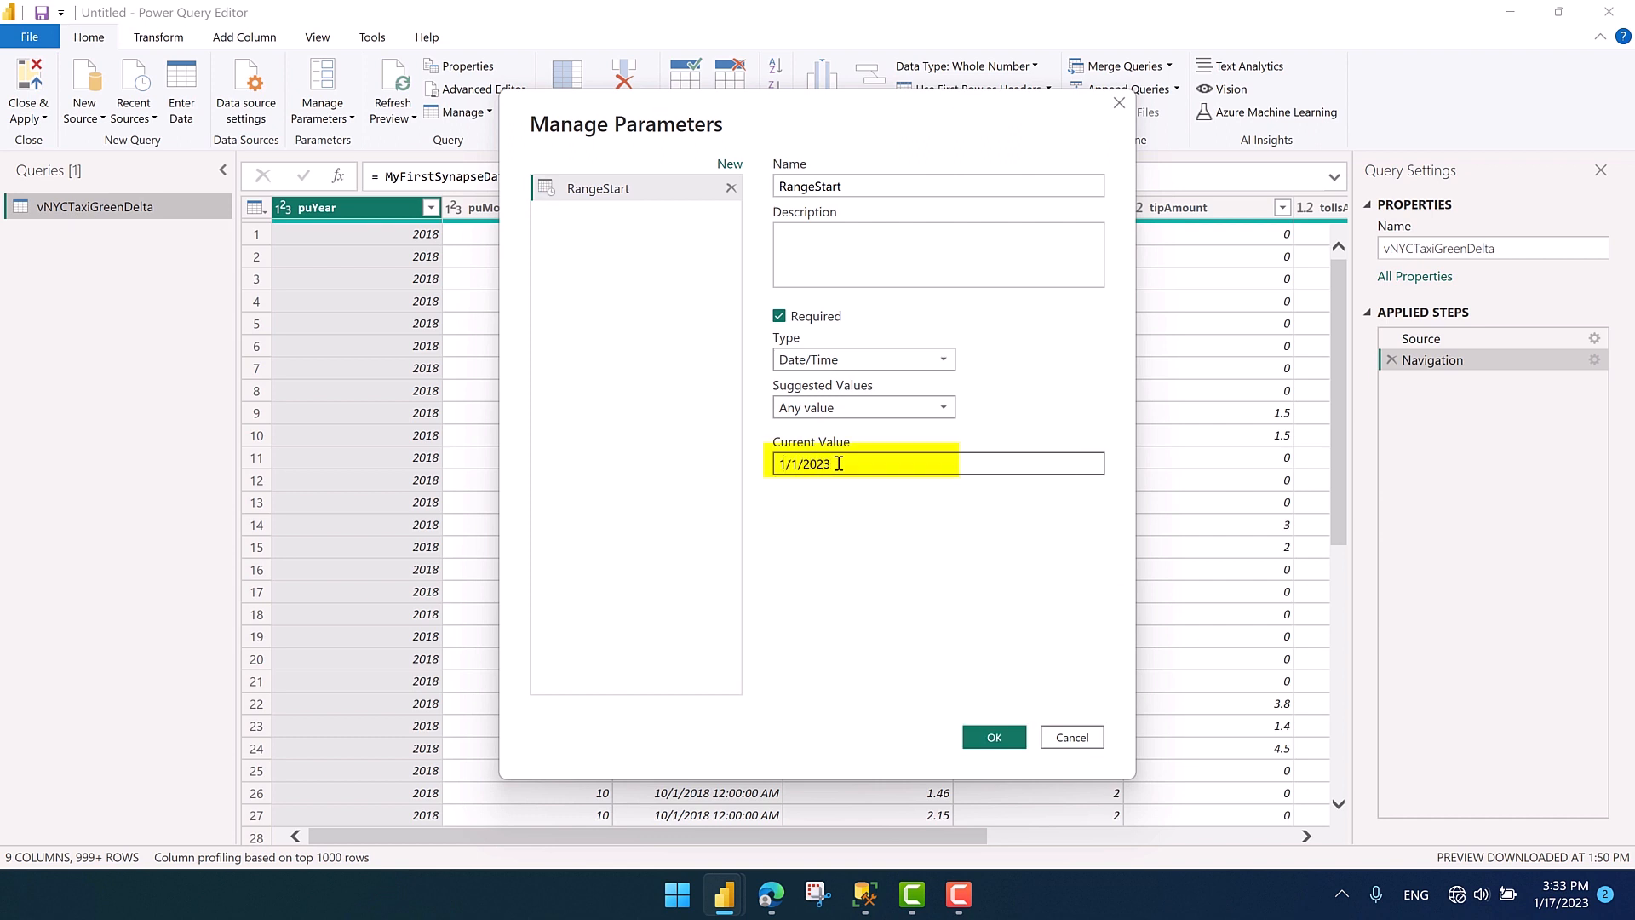
Step: Add a second parameter named RangeEnd with type Date/Time and current value 1/2/2023, and save both parameters
left_click(730, 167)
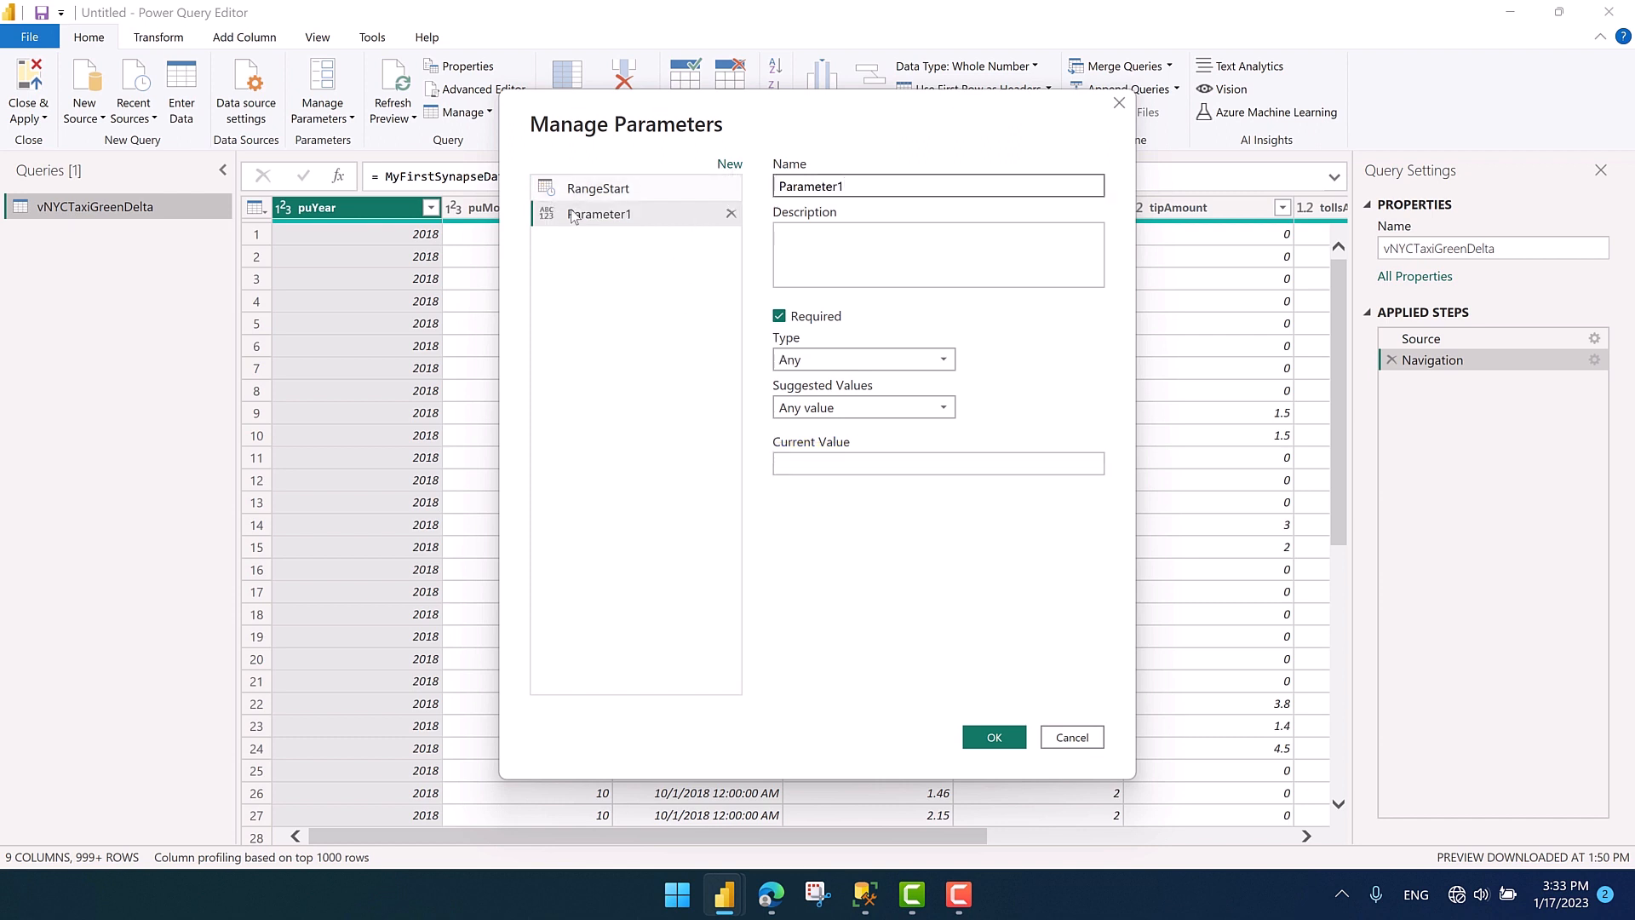
type("RangeEnd")
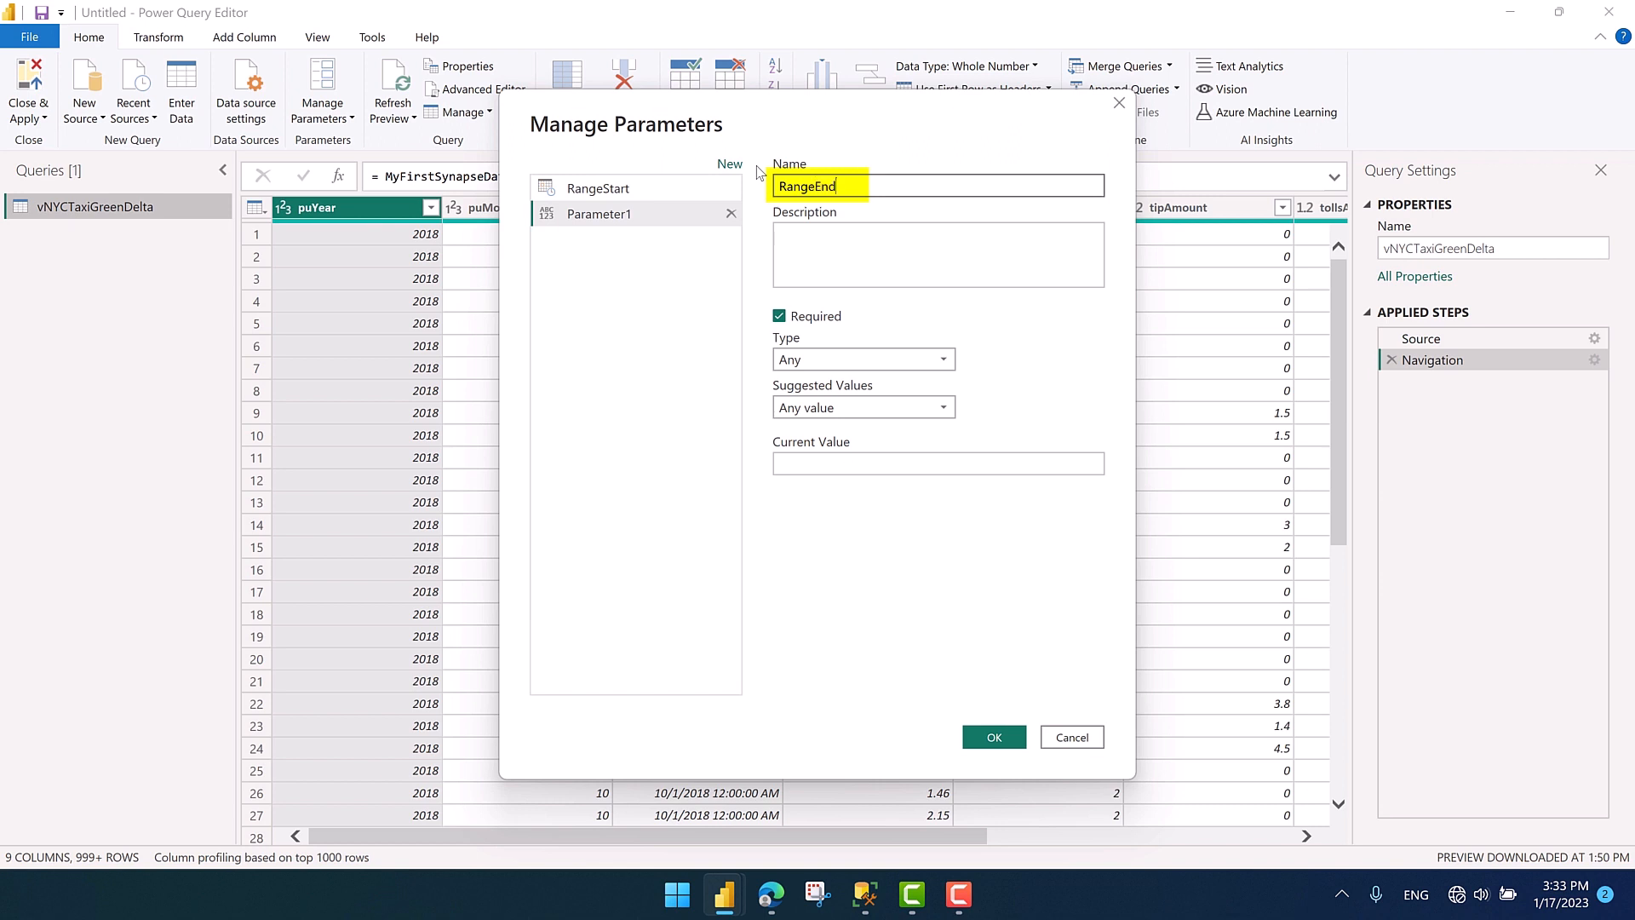
left_click(928, 365)
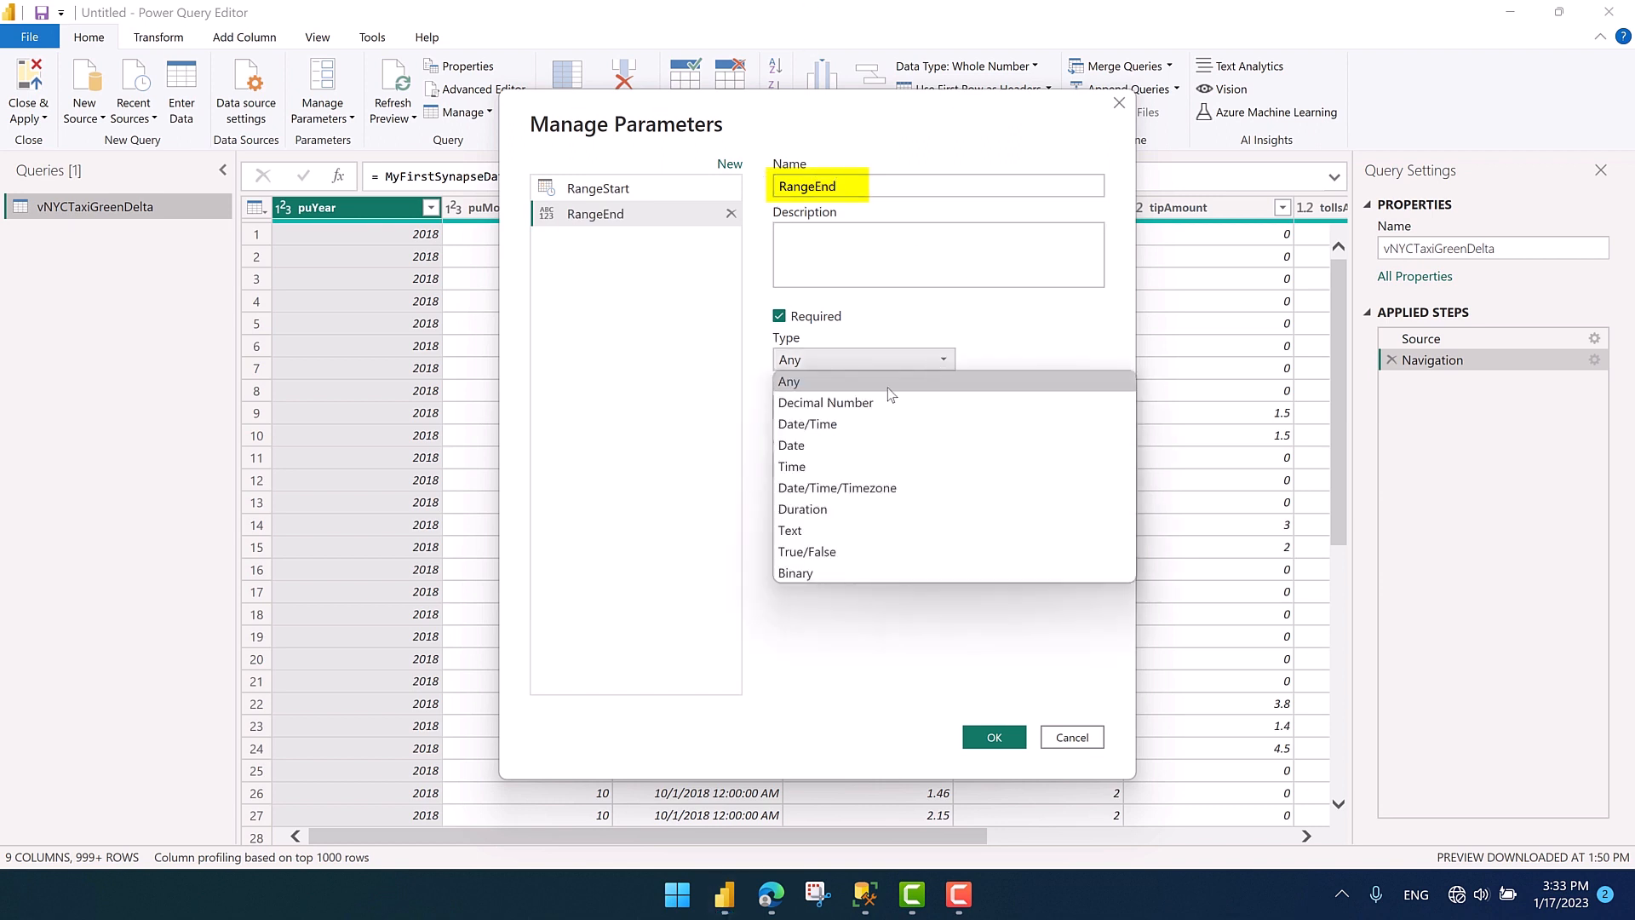
left_click(819, 424)
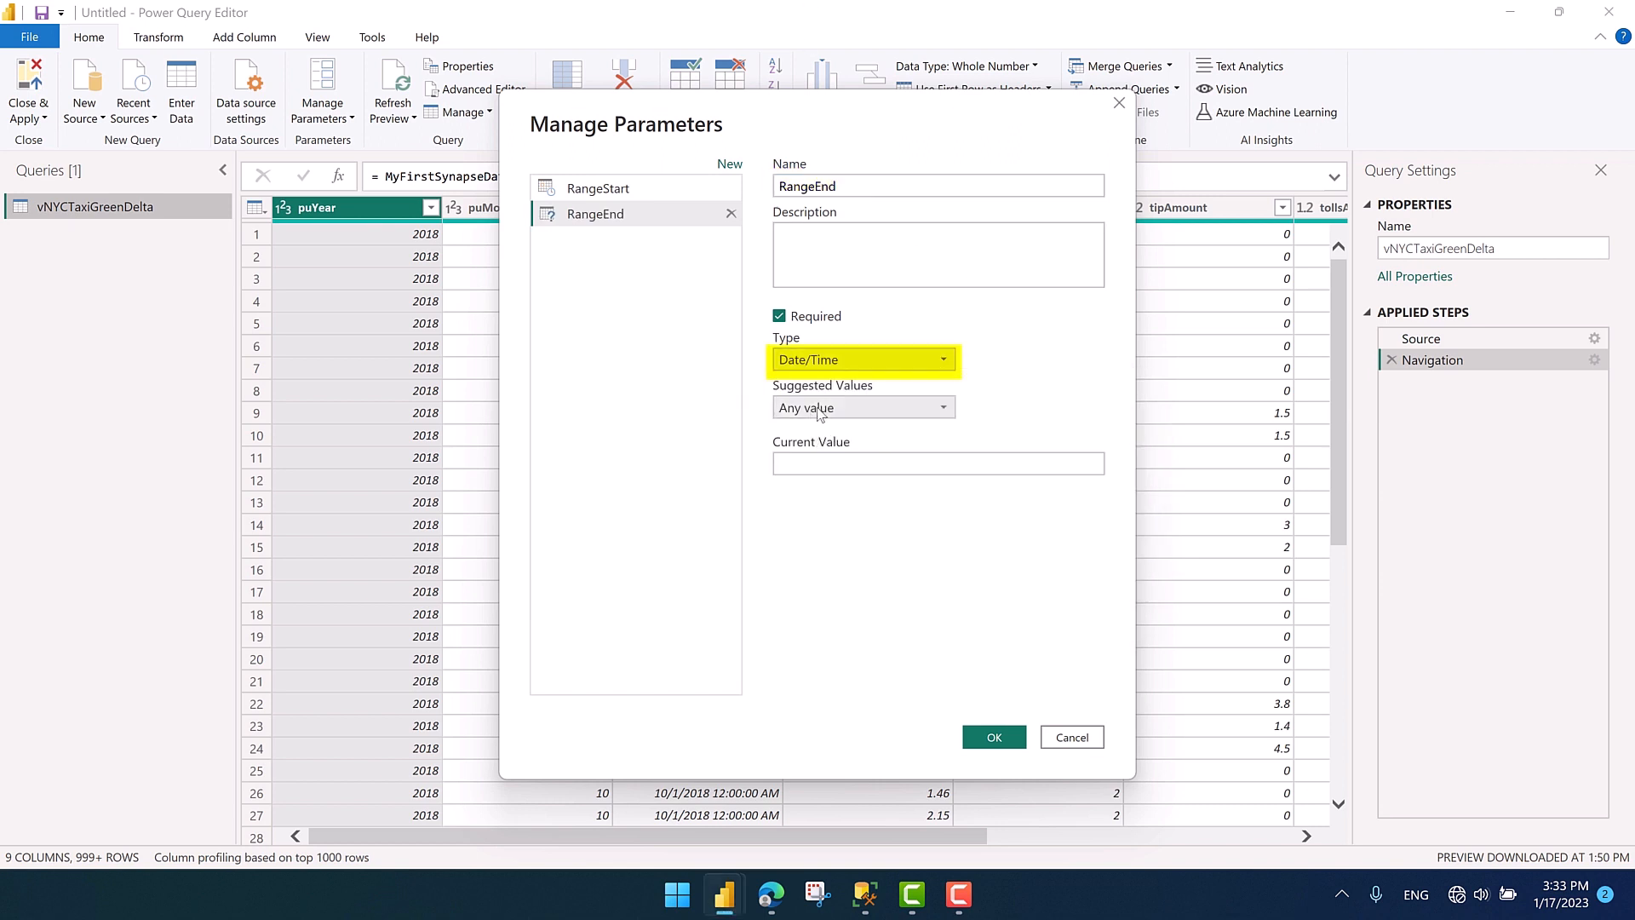
left_click(831, 465)
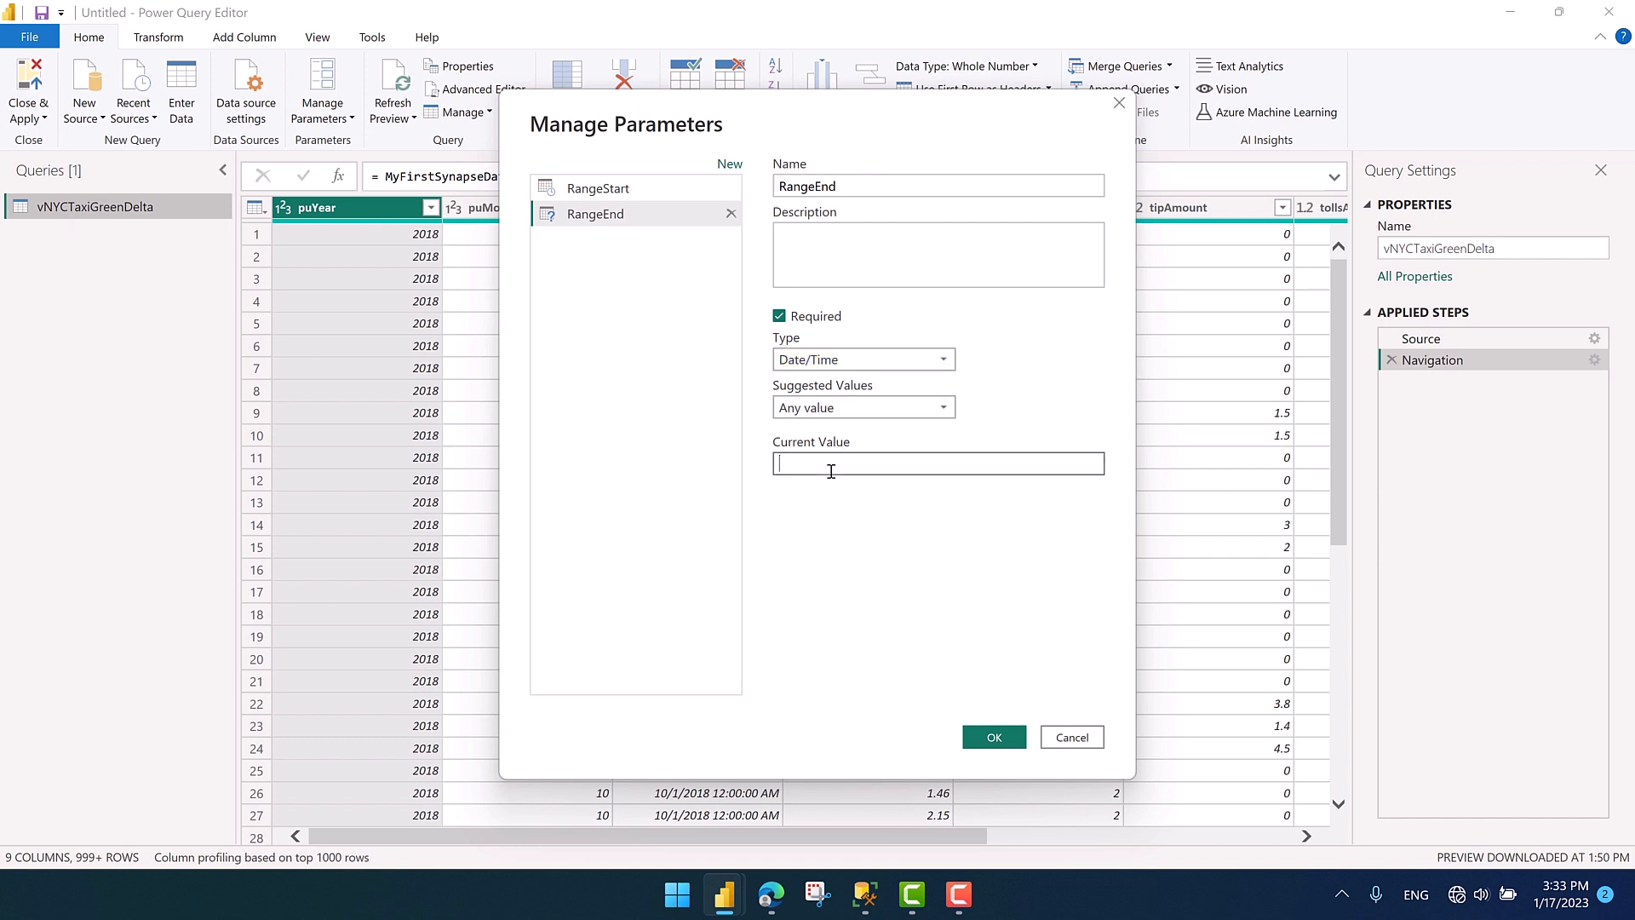
type("1/2")
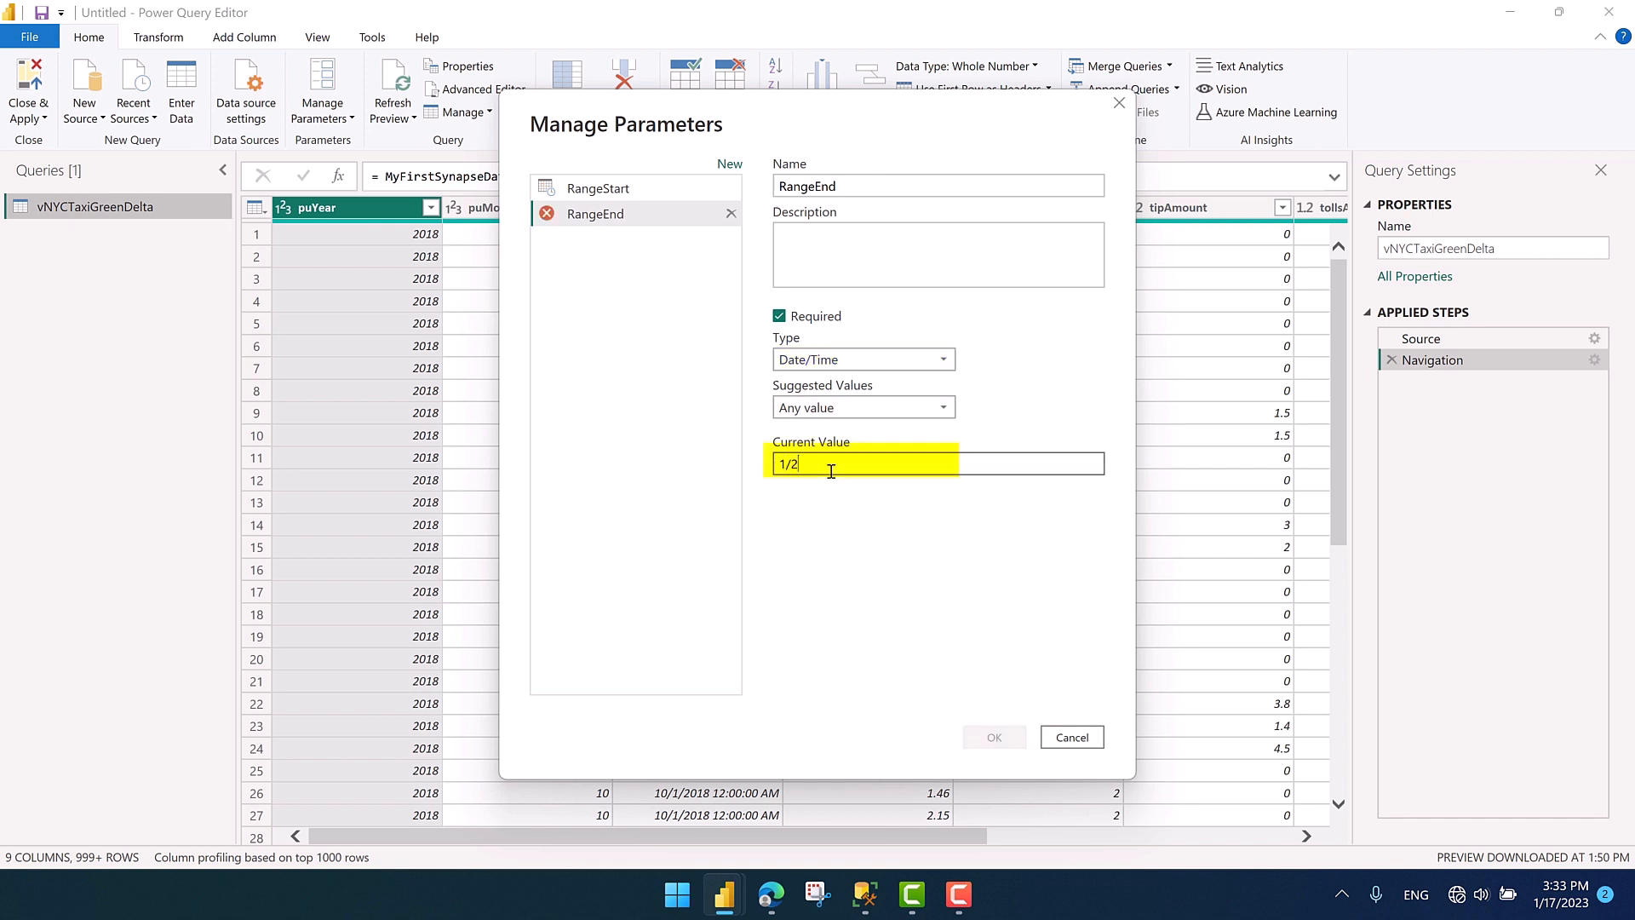
type("/2023")
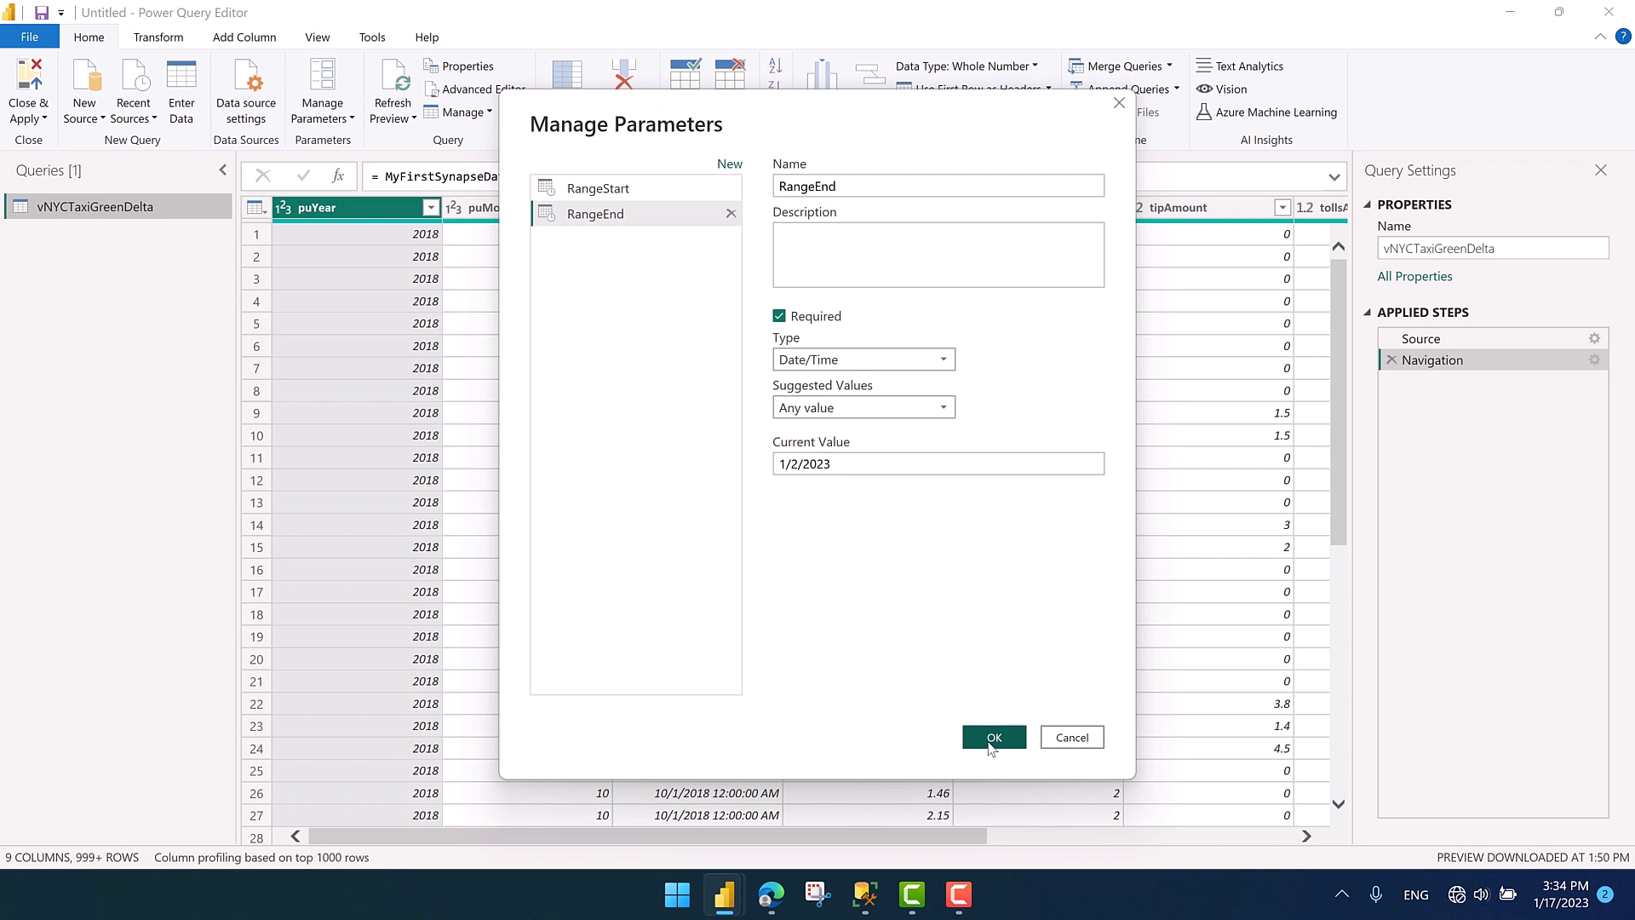
left_click(993, 738)
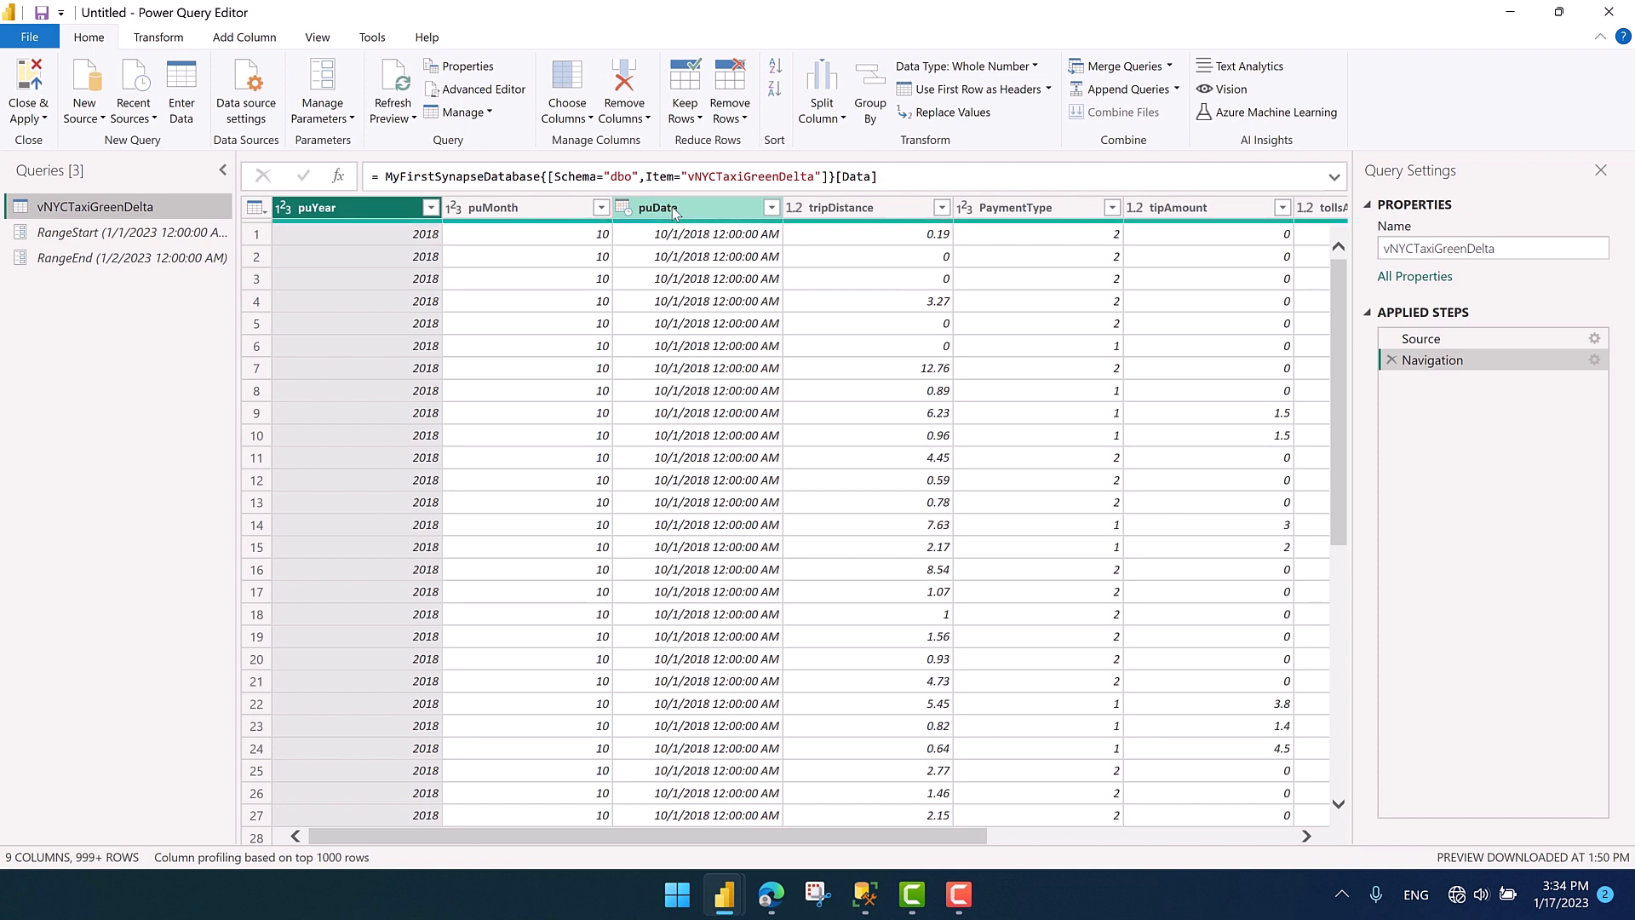
Step: Filter puDate to rows after or equal to RangeStart and before RangeEnd, and apply the query changes to the report
left_click(772, 208)
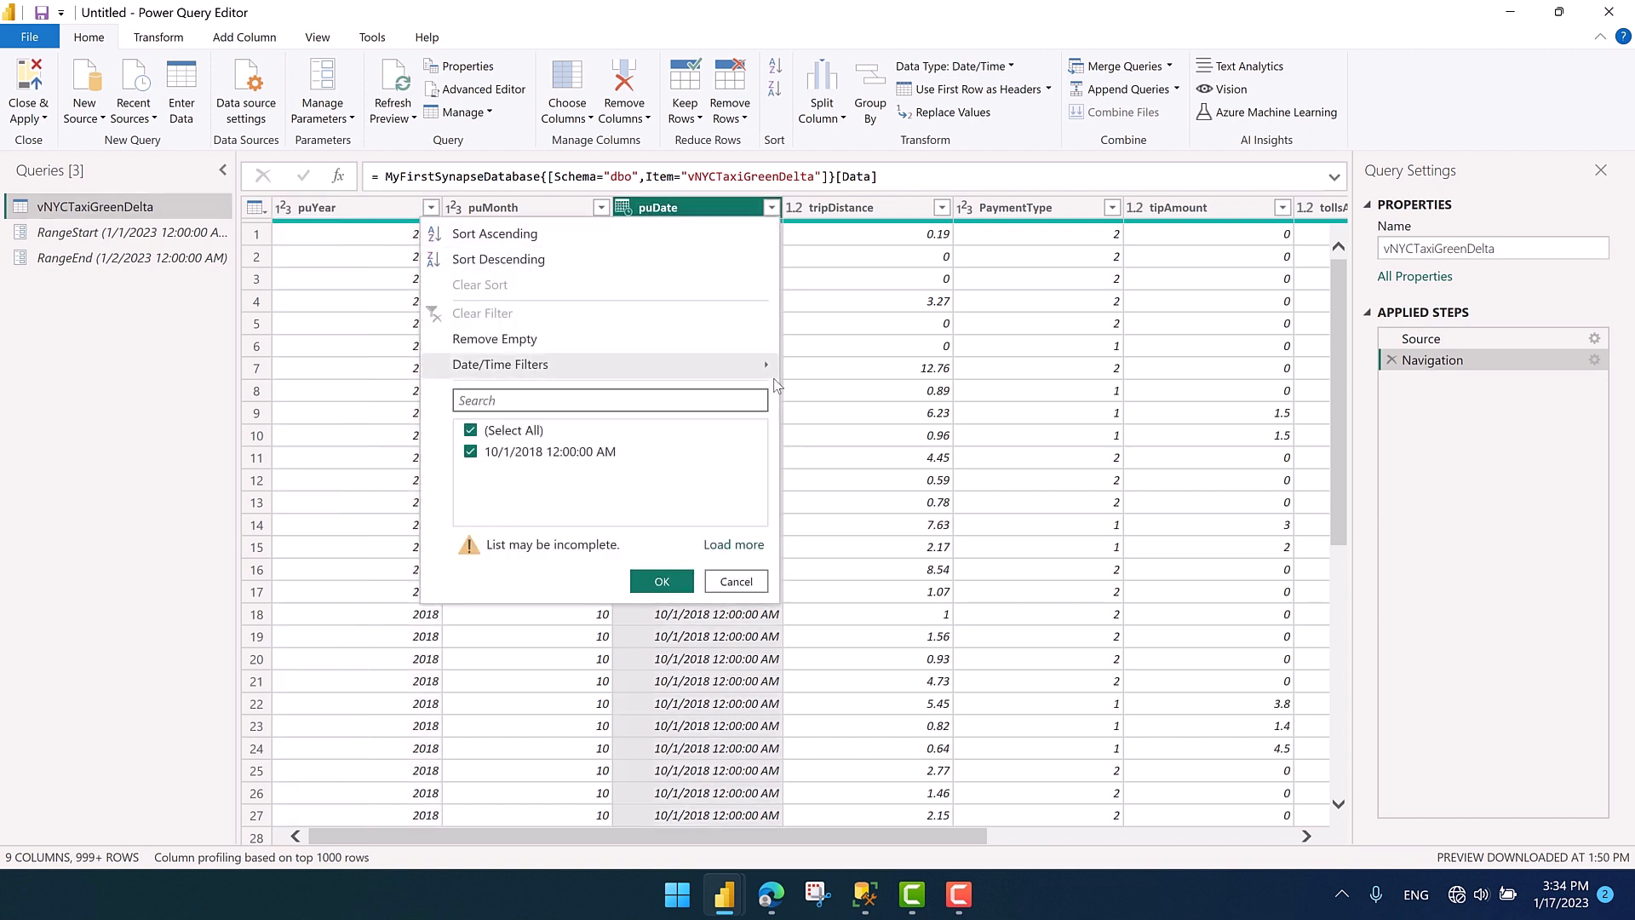
mouse_move(769, 368)
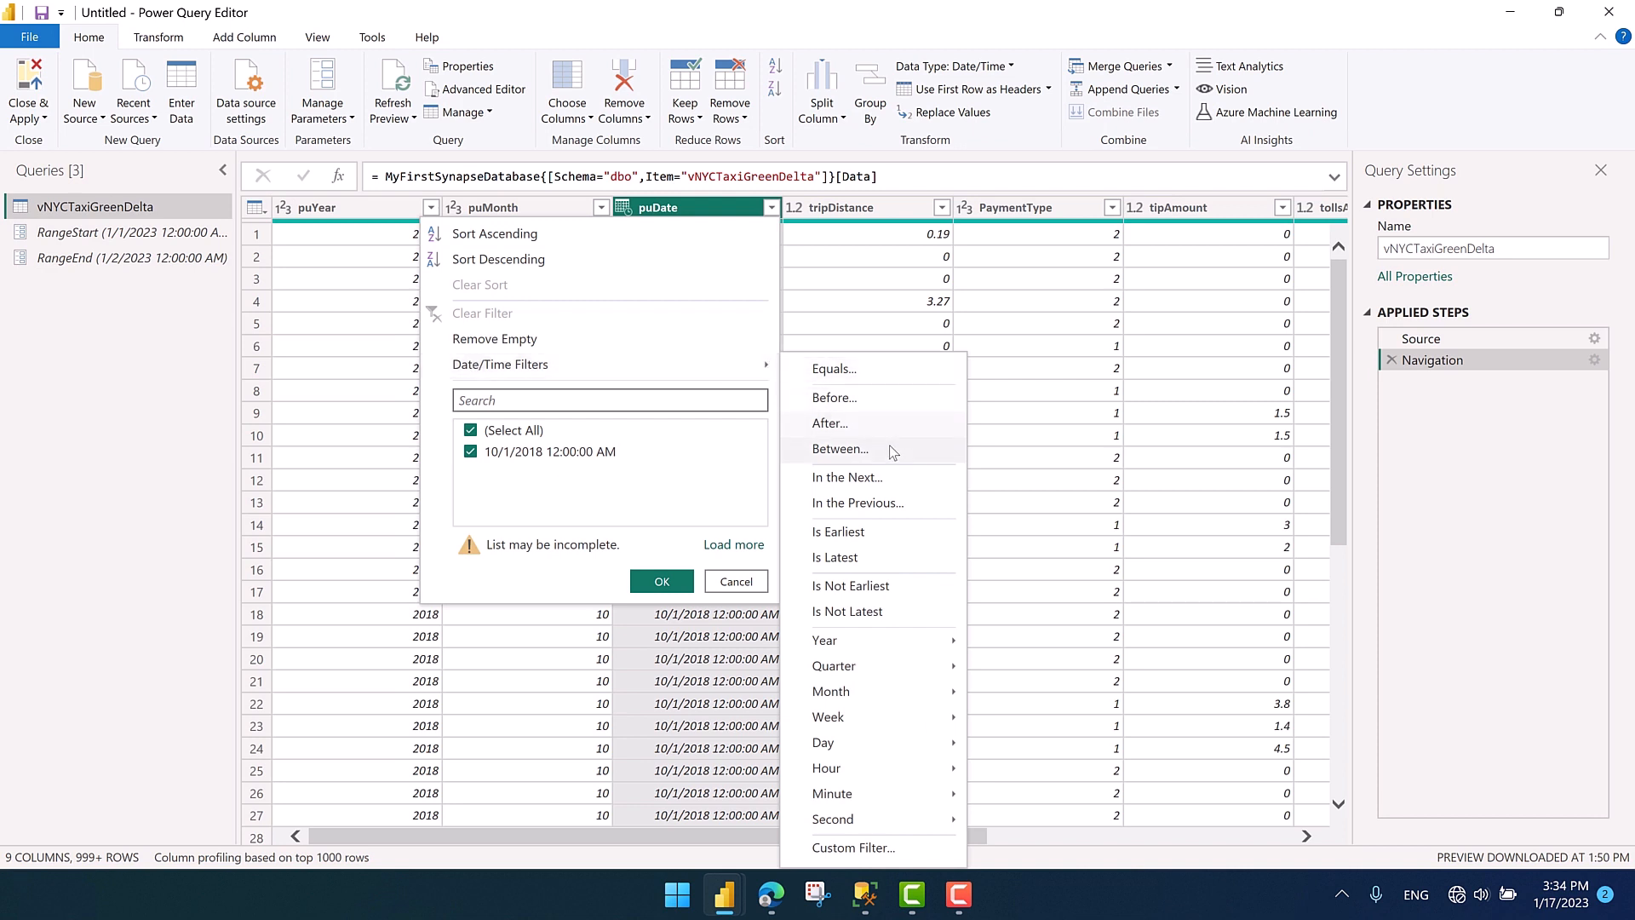
left_click(840, 449)
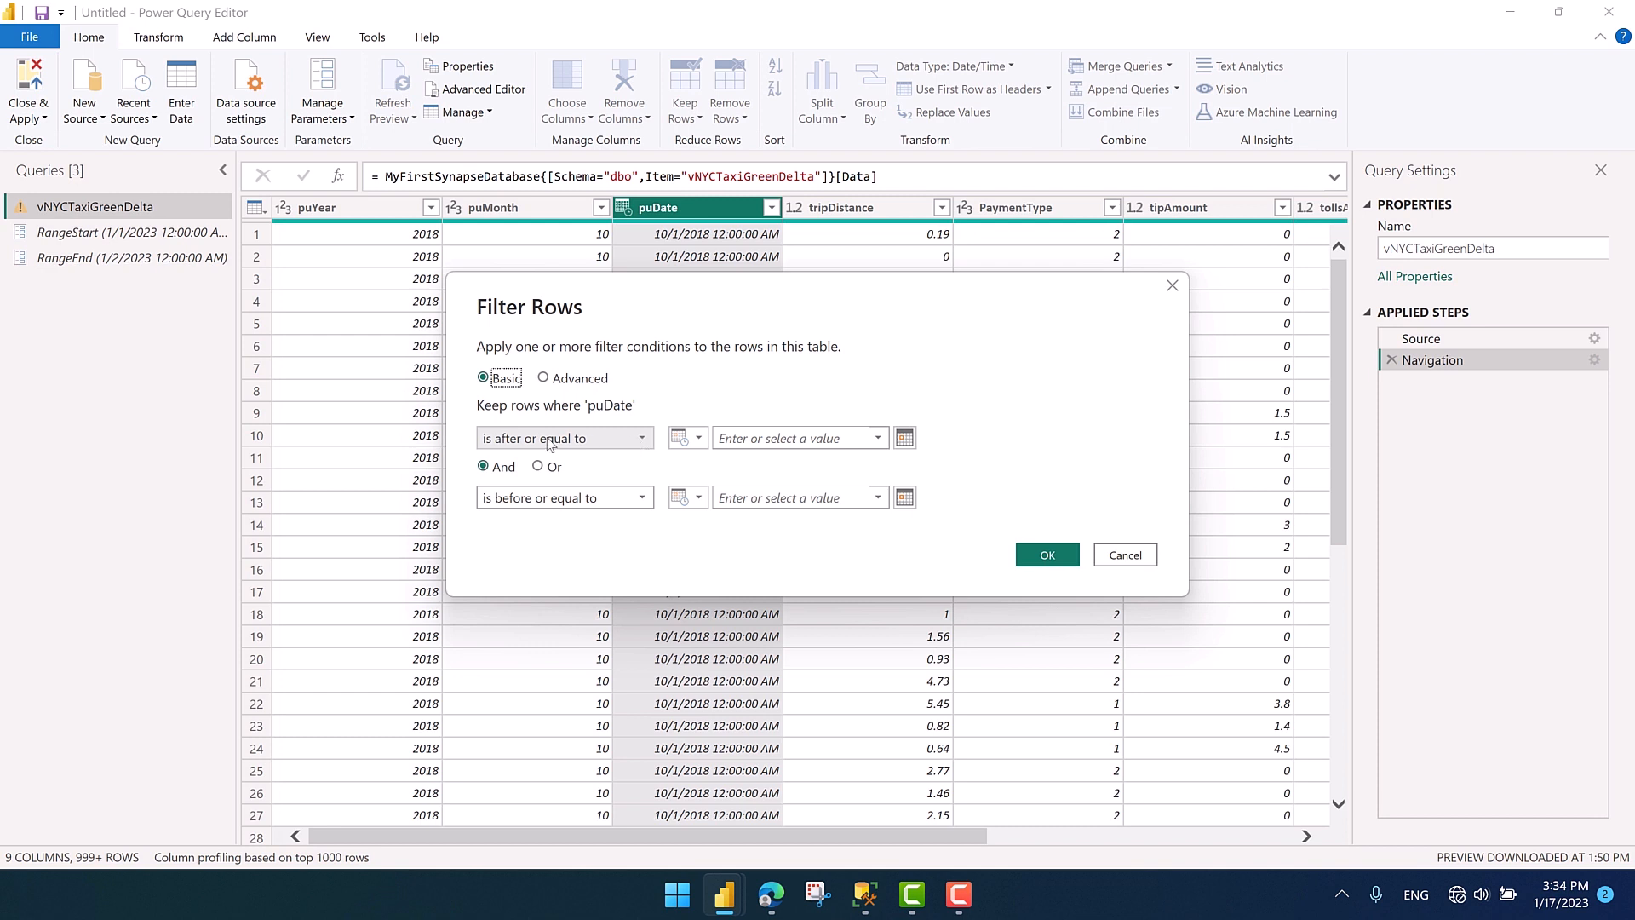
left_click(697, 438)
left_click(708, 471)
left_click(618, 497)
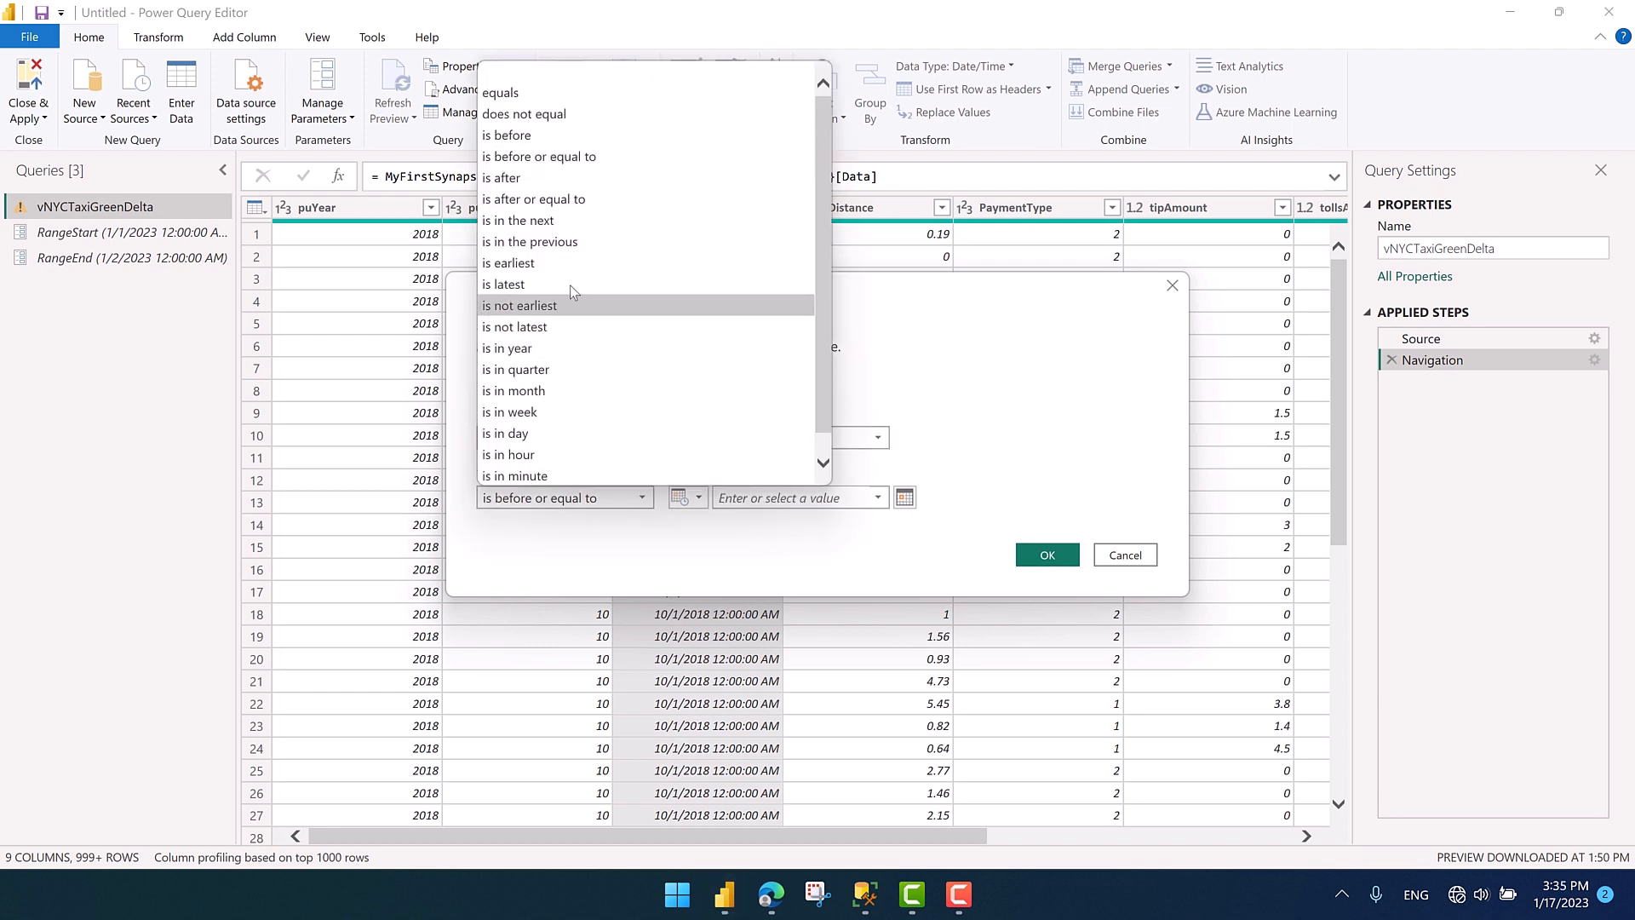
left_click(506, 134)
left_click(878, 498)
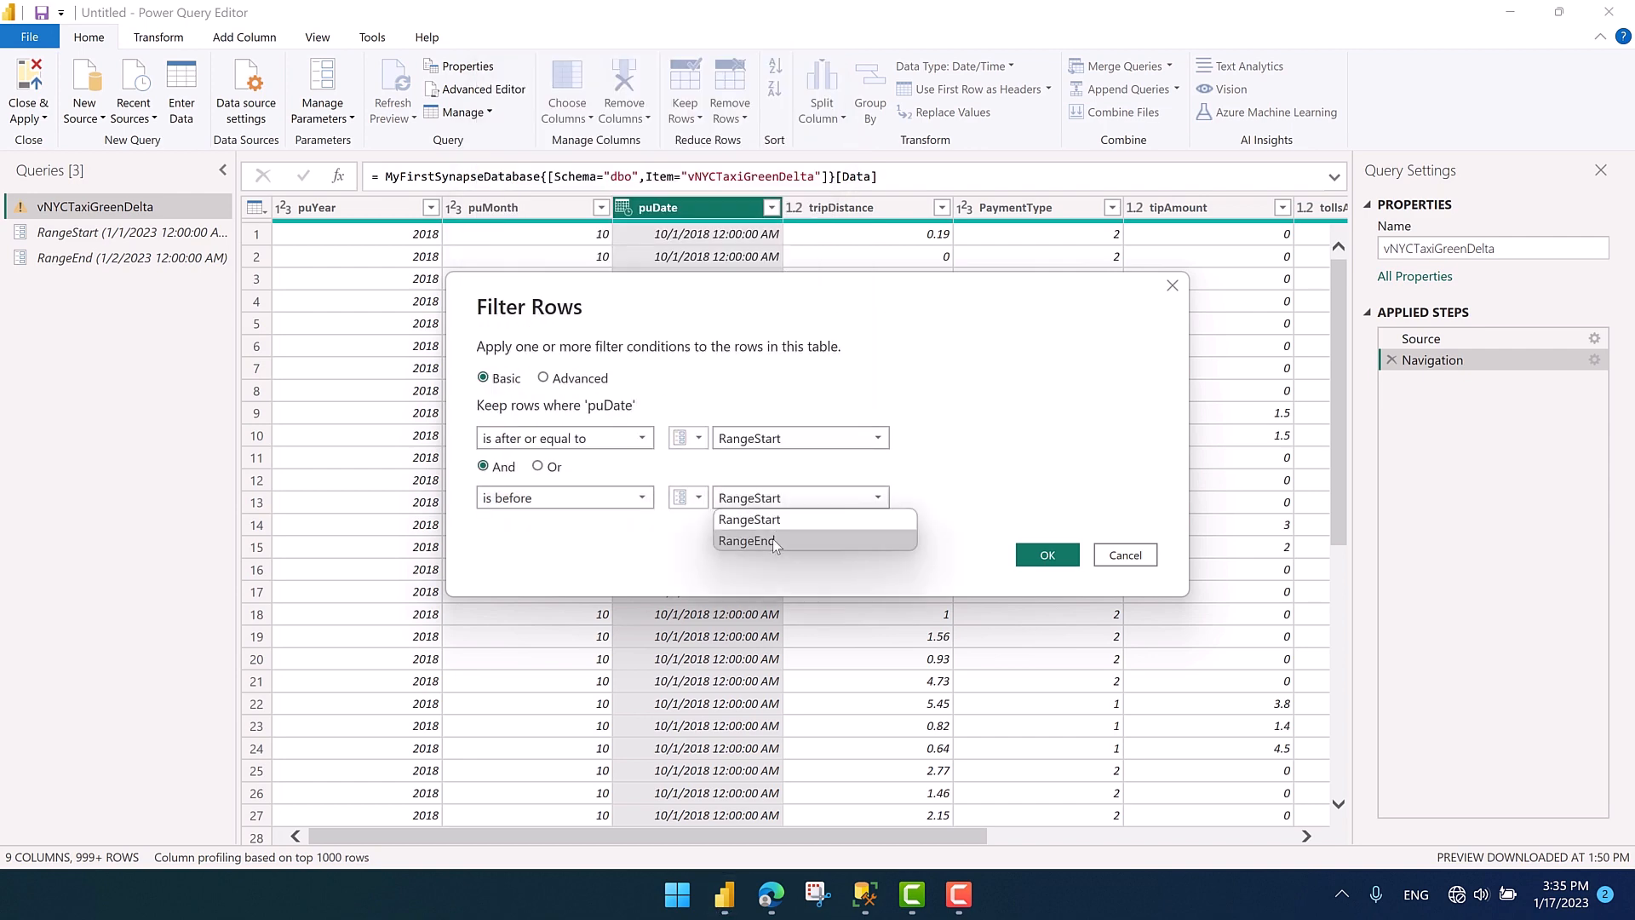
left_click(773, 536)
left_click(1048, 554)
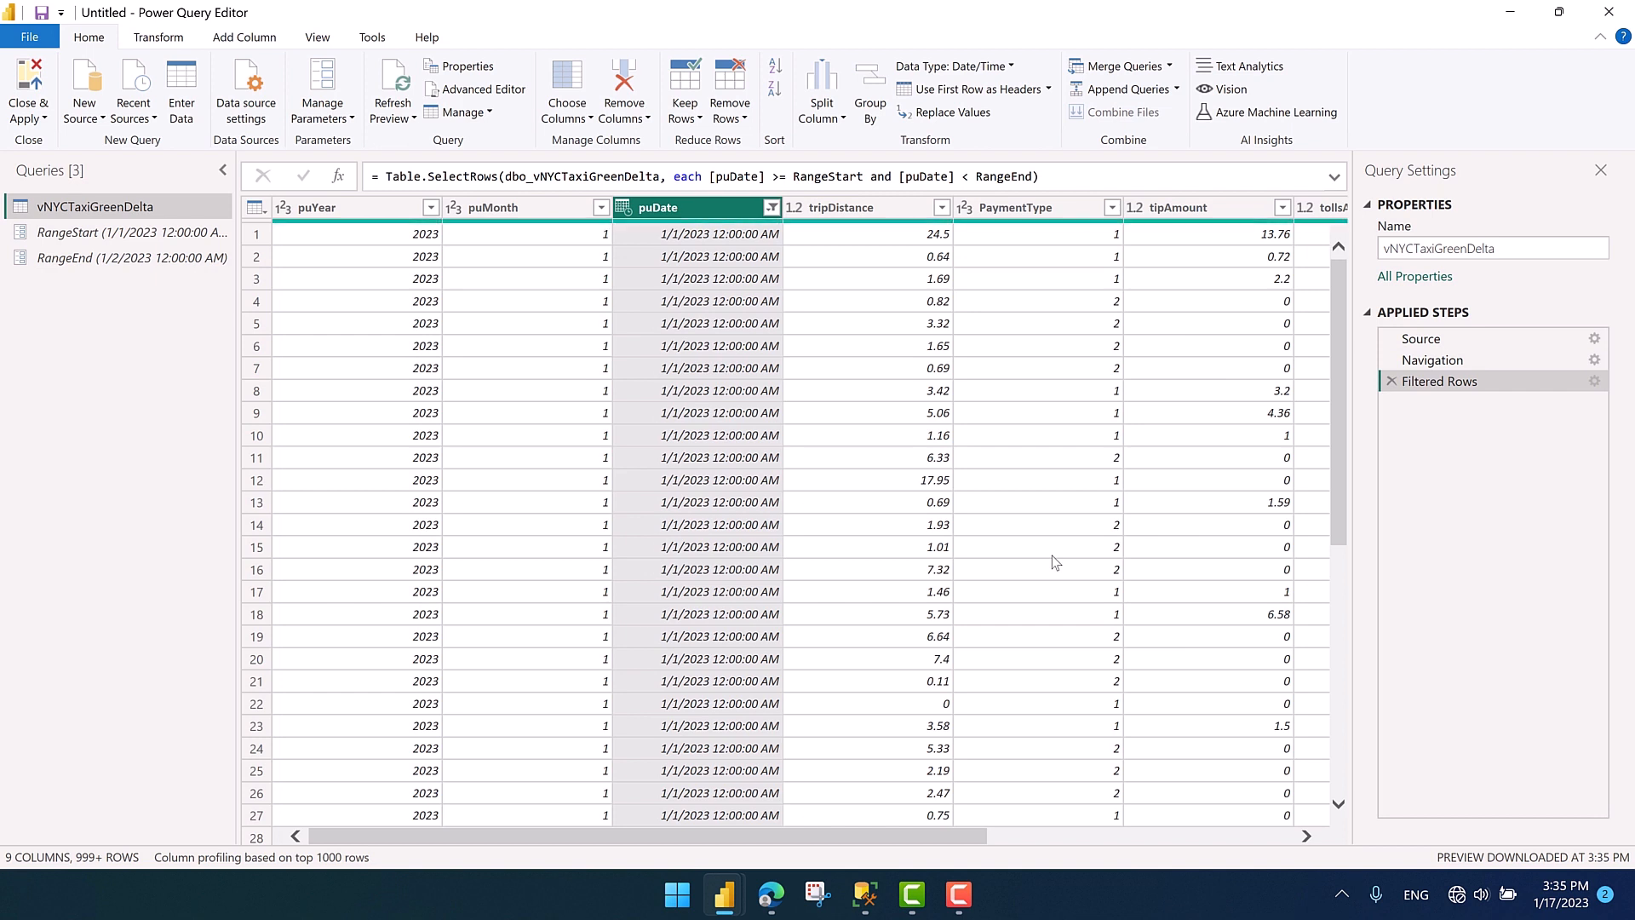
left_click(24, 92)
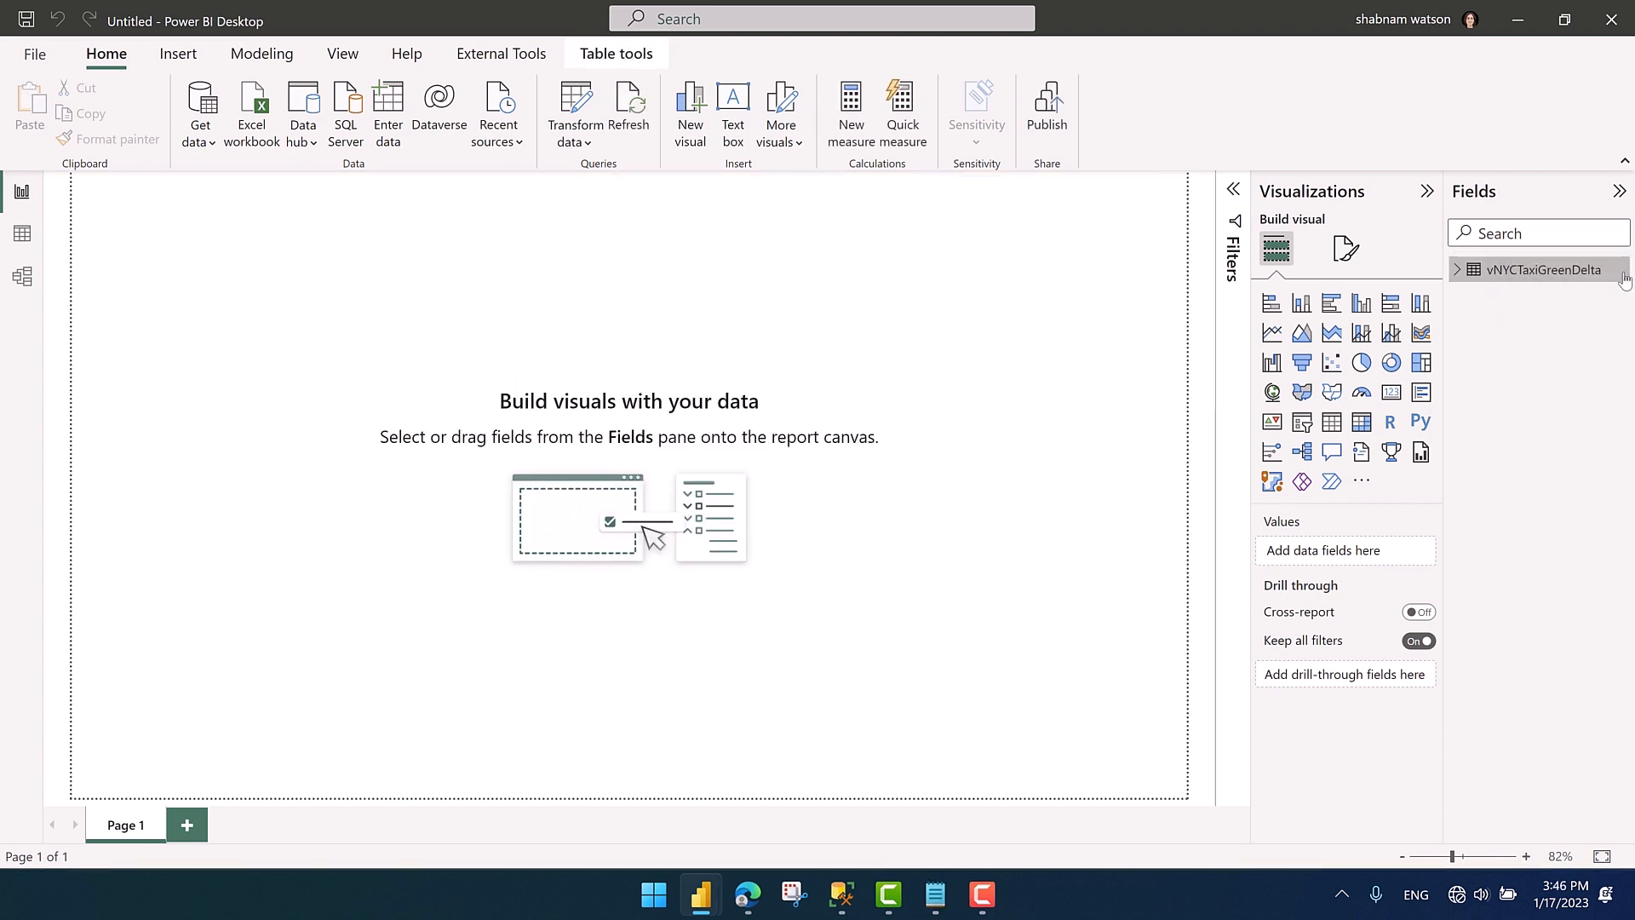
Step: Create a measure in vNYCTaxiGreenDelta defined as TripCount = COUNTROWS(vNYCTaxiGreenDelta)
left_click(1622, 270)
key("Escape")
left_click(852, 111)
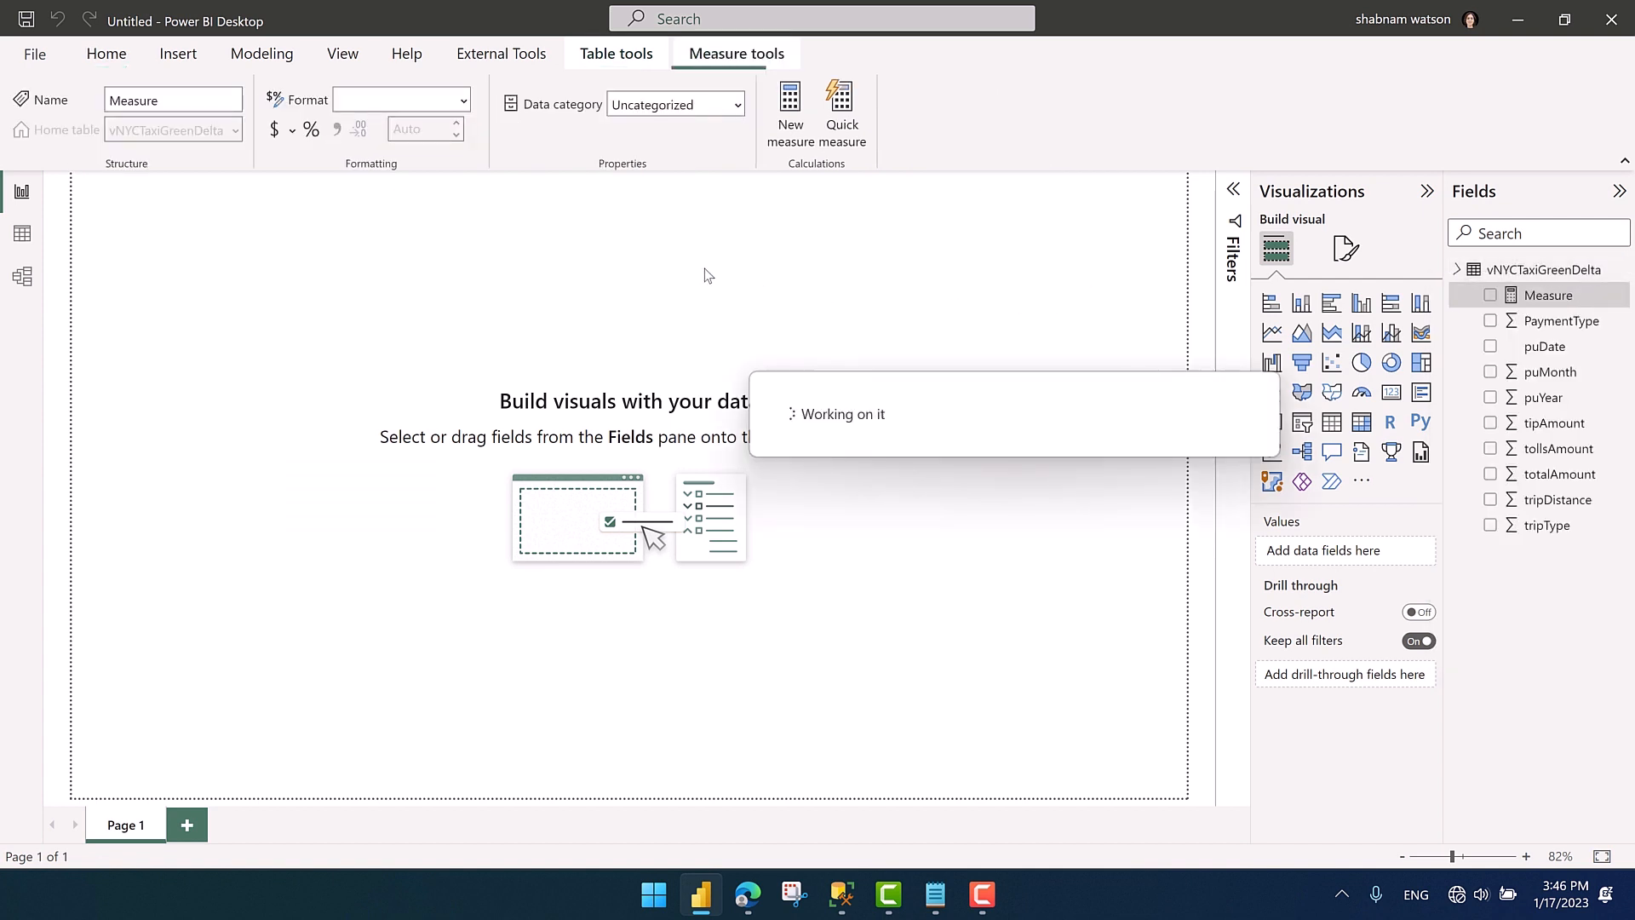
type("TripCount = COUNTROWS(vNYCTaxiGreenDelta)")
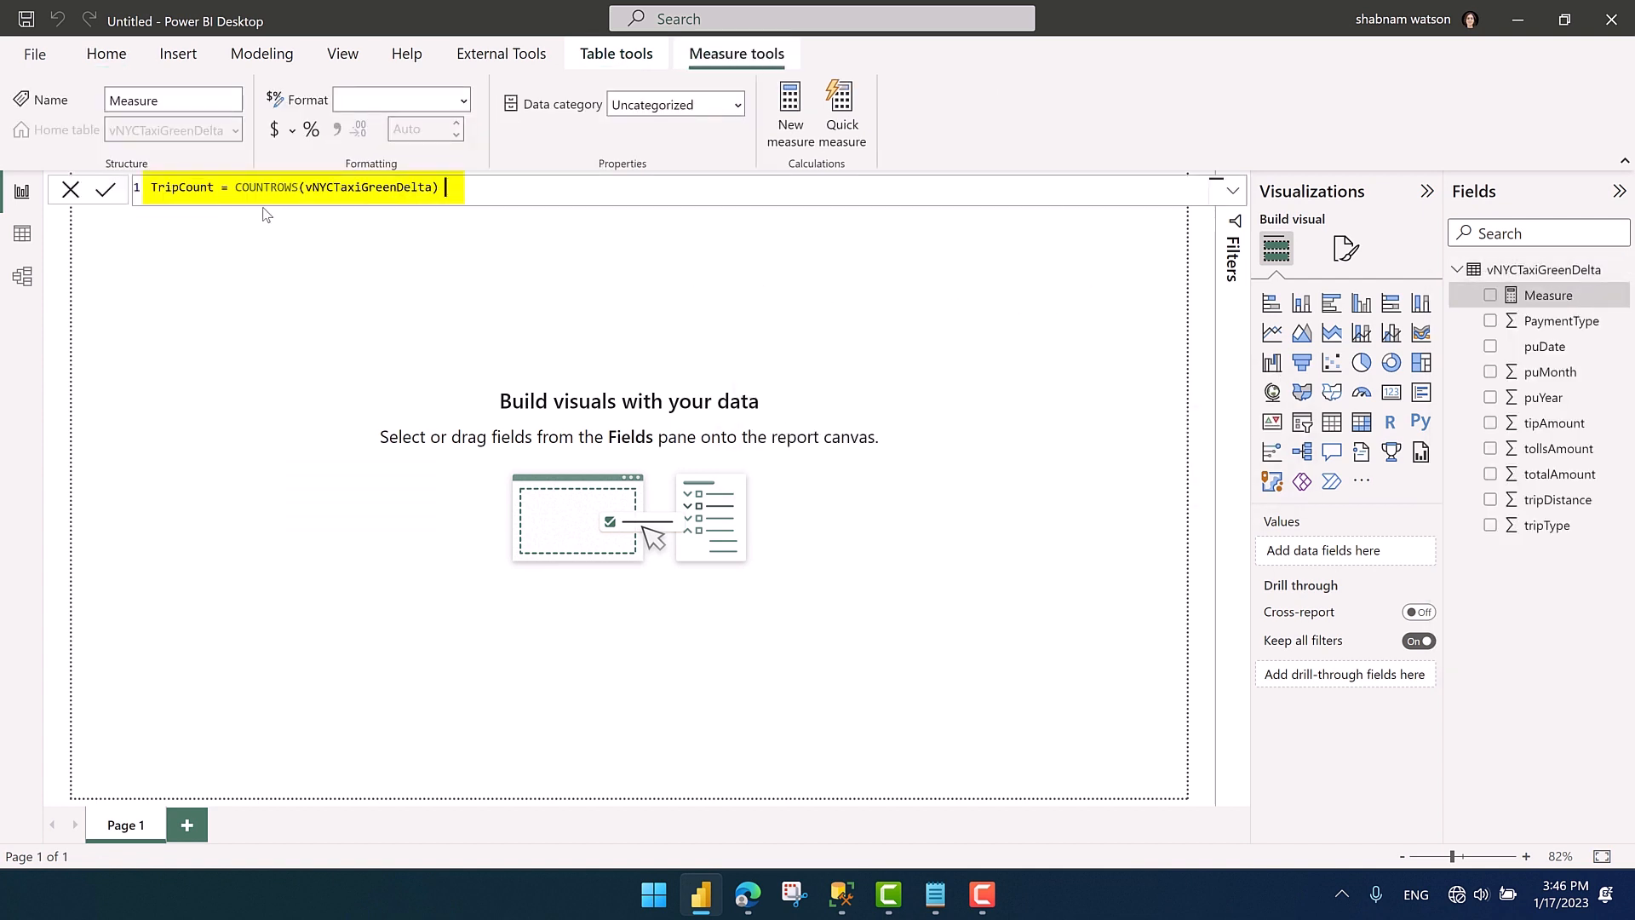
key("Return")
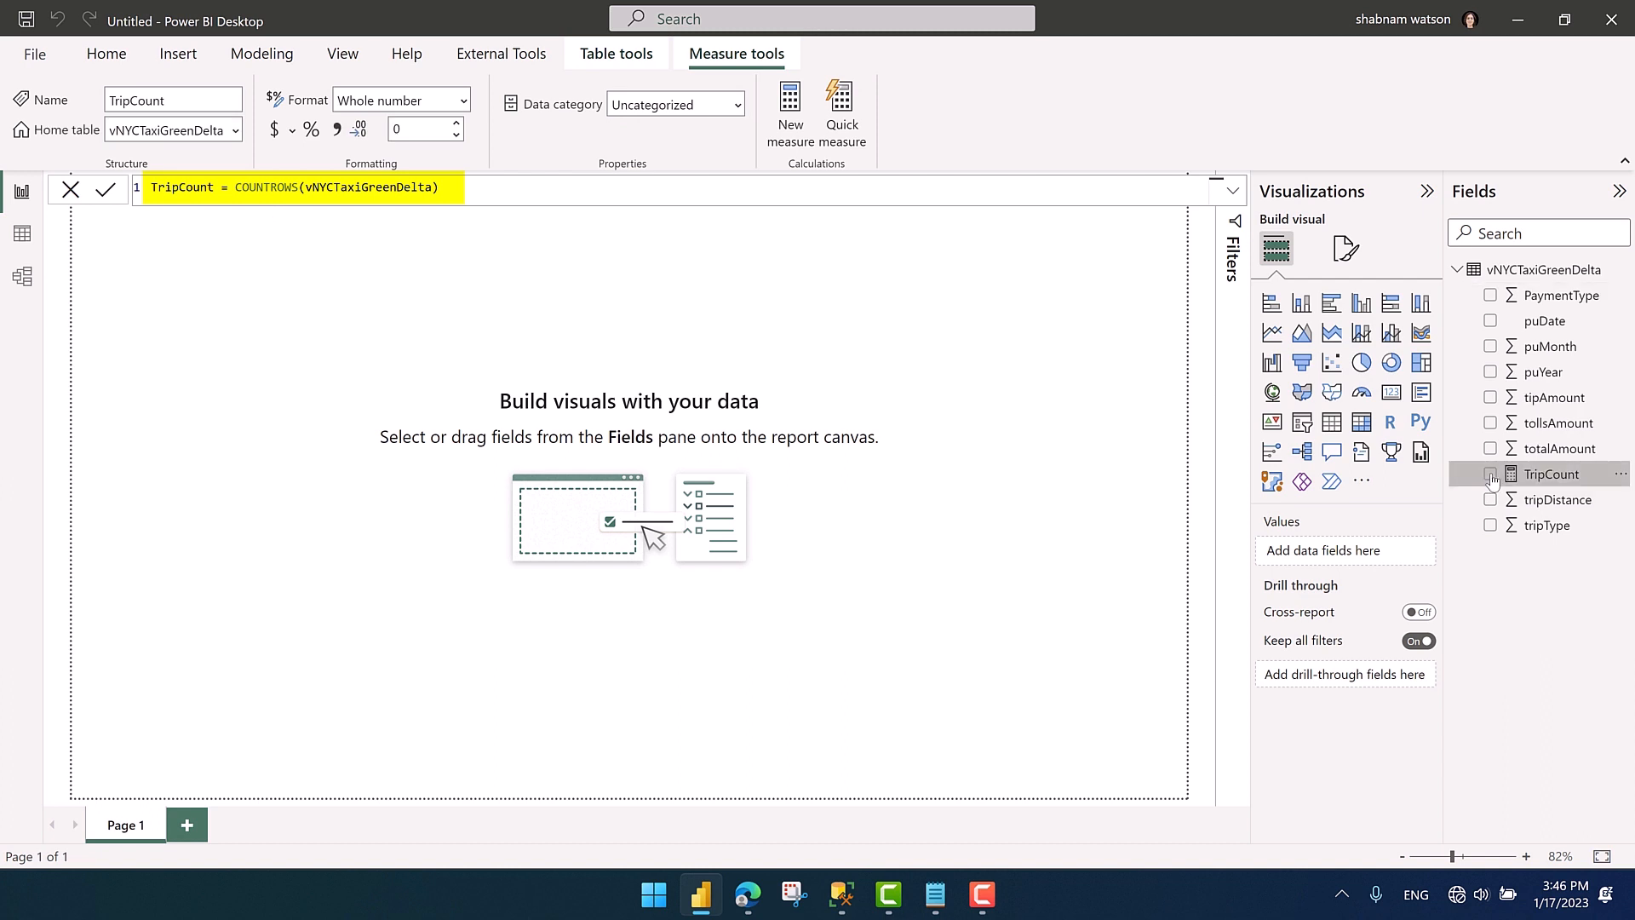
Step: Add TripCount to the report canvas as a card visual and widen the card
left_click(1490, 474)
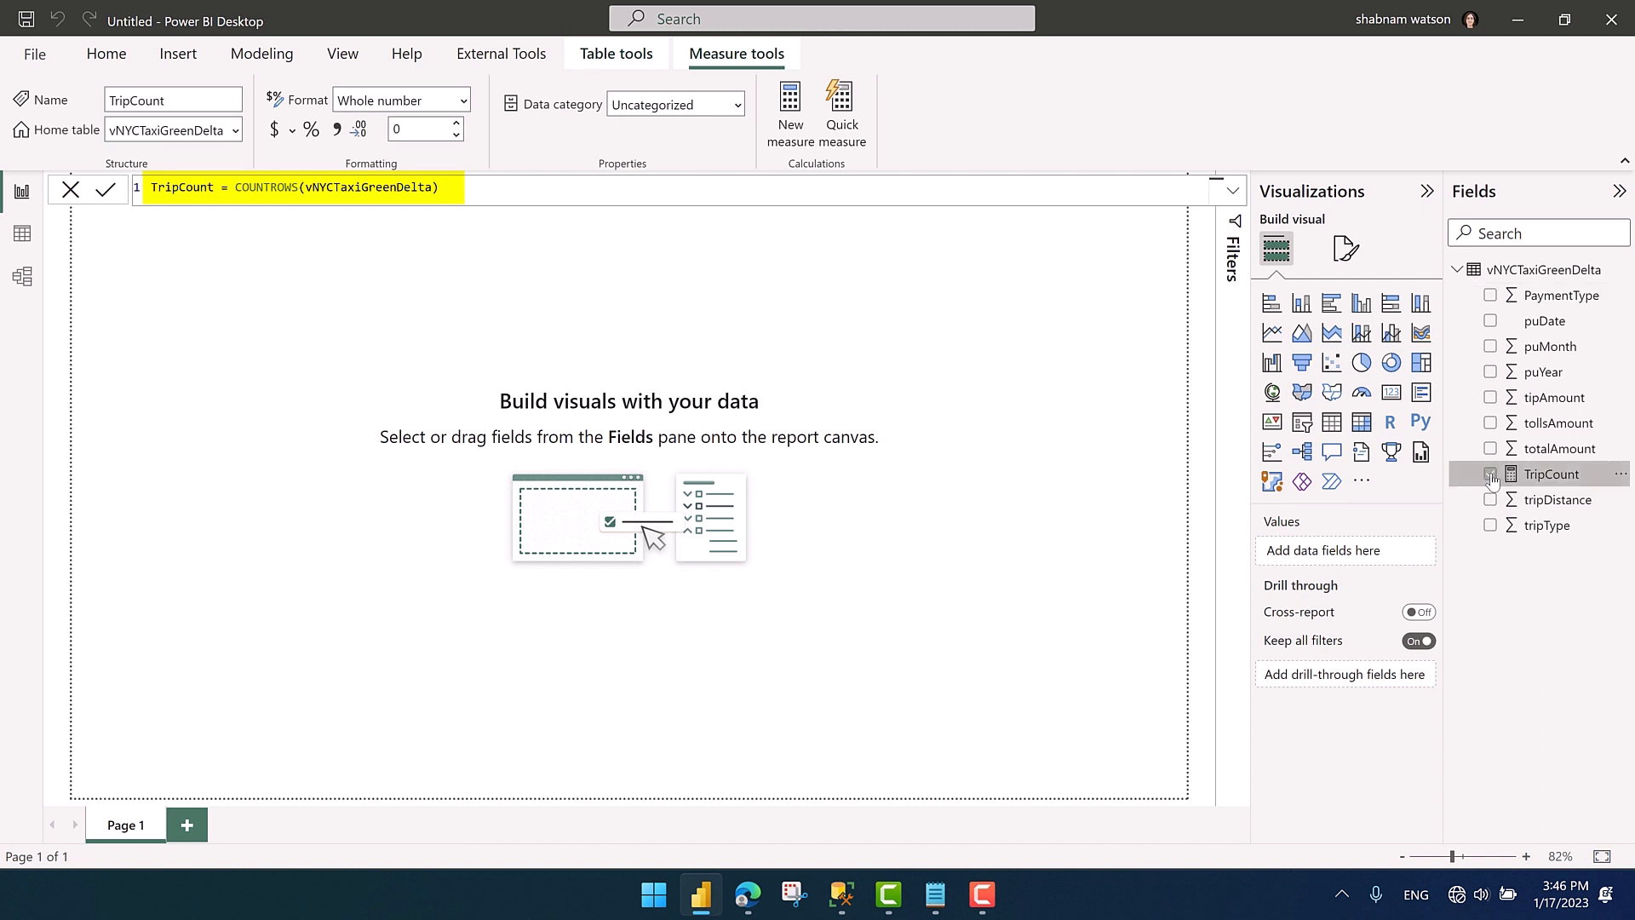
left_click(1391, 394)
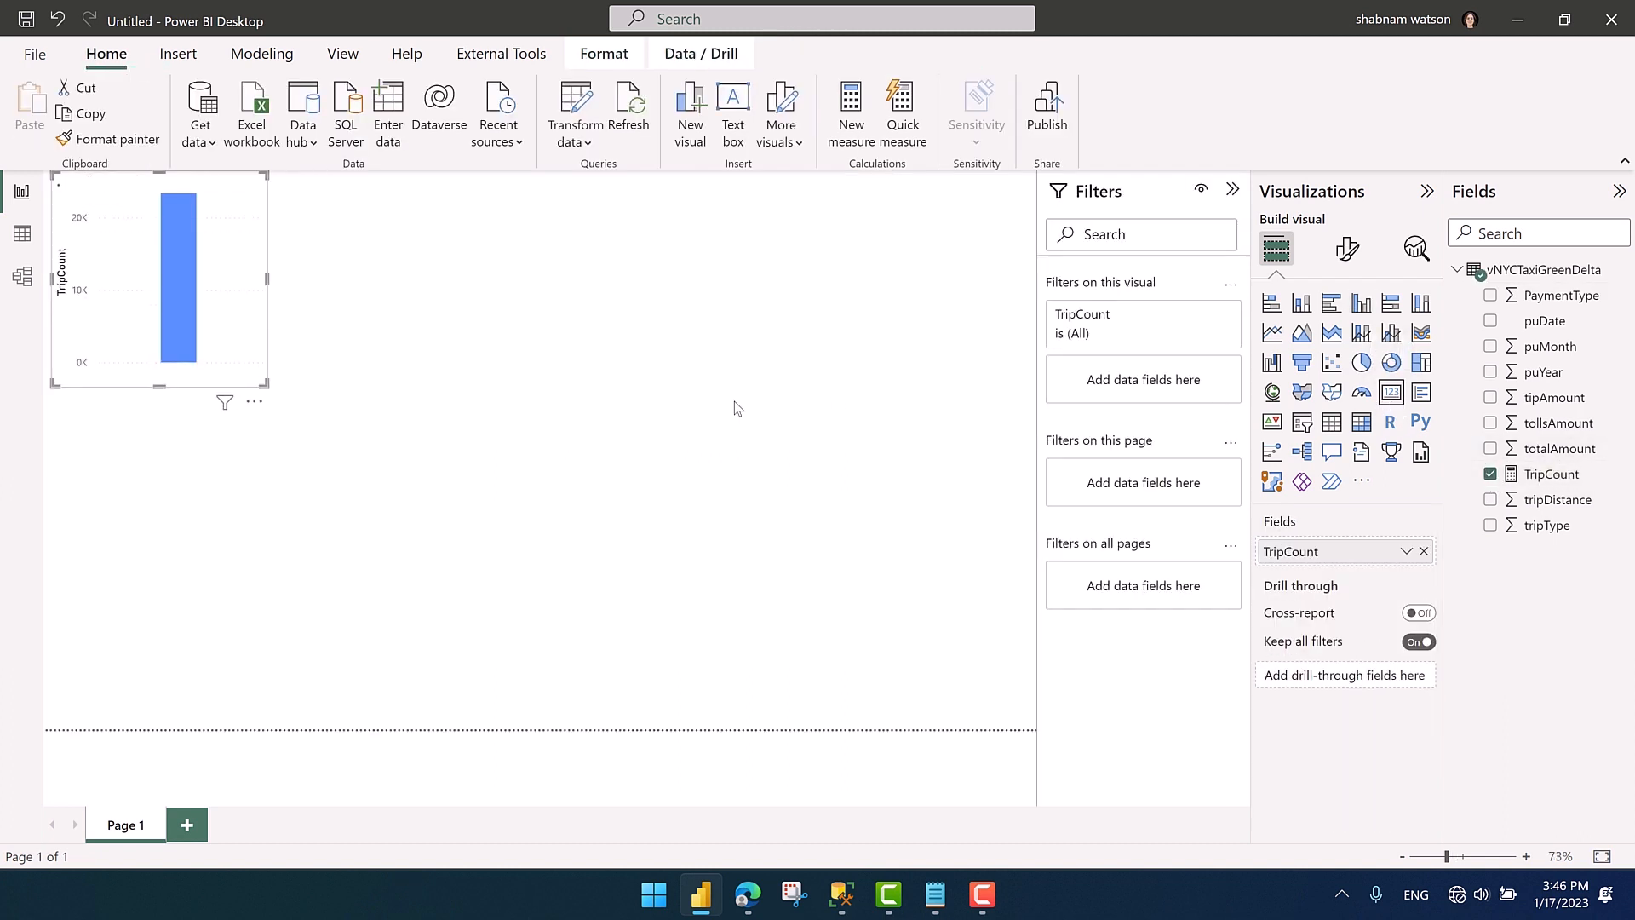
left_click_drag(263, 384, 331, 390)
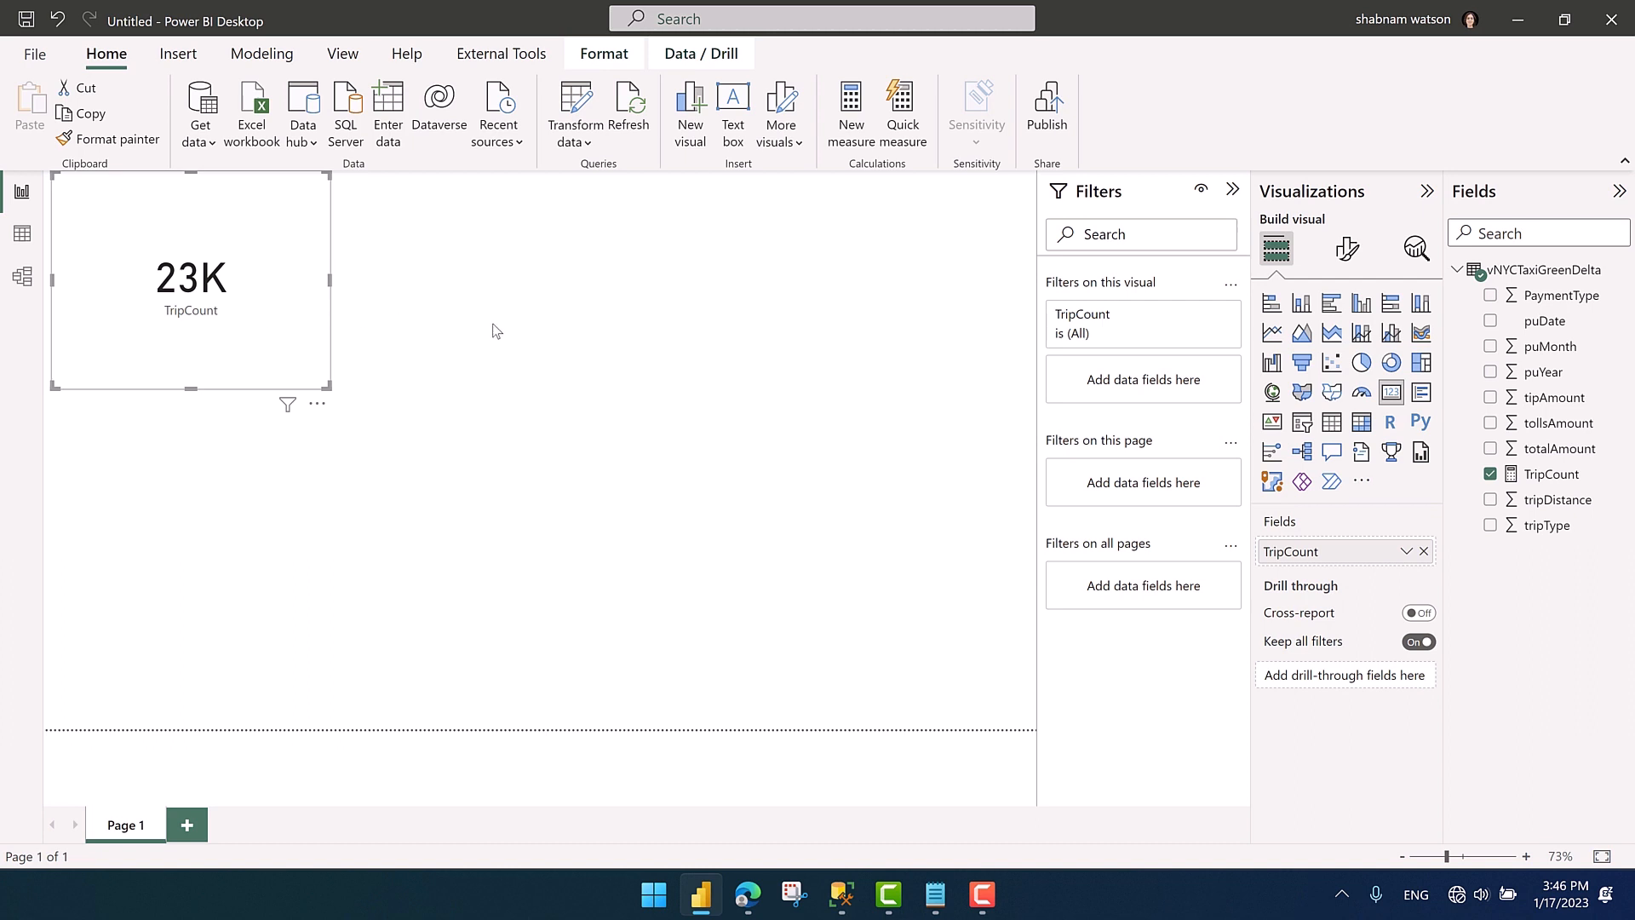
Step: Turn on incremental refresh for the vNYCTaxiGreenDelta table and archive data starting 7 years before the refresh date
left_click(1624, 272)
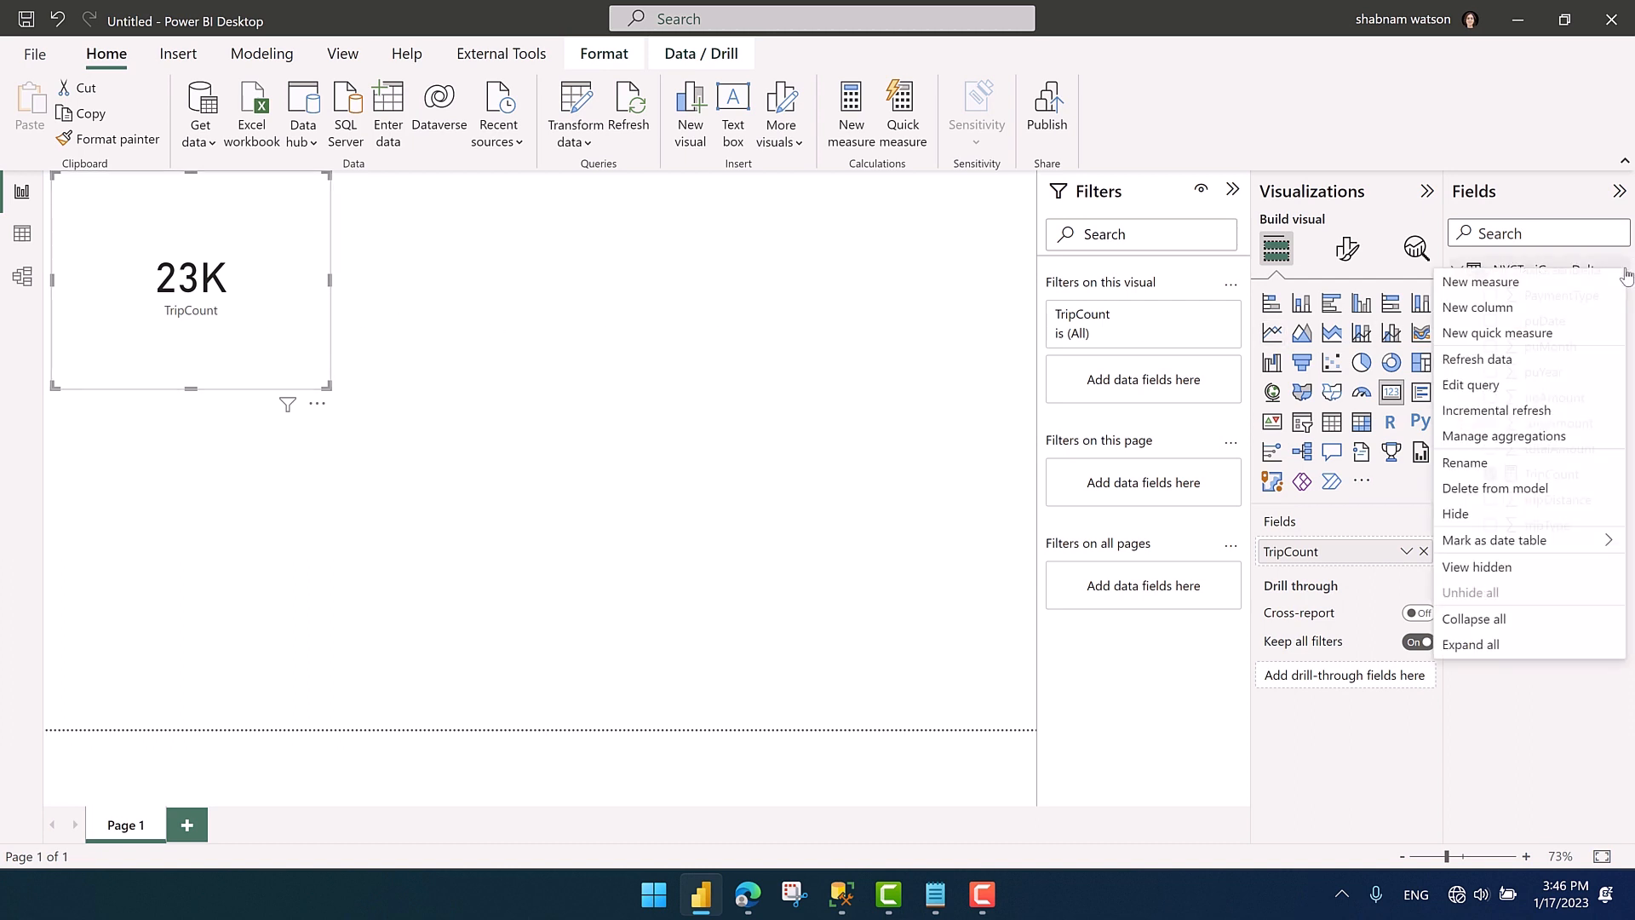
left_click(1536, 413)
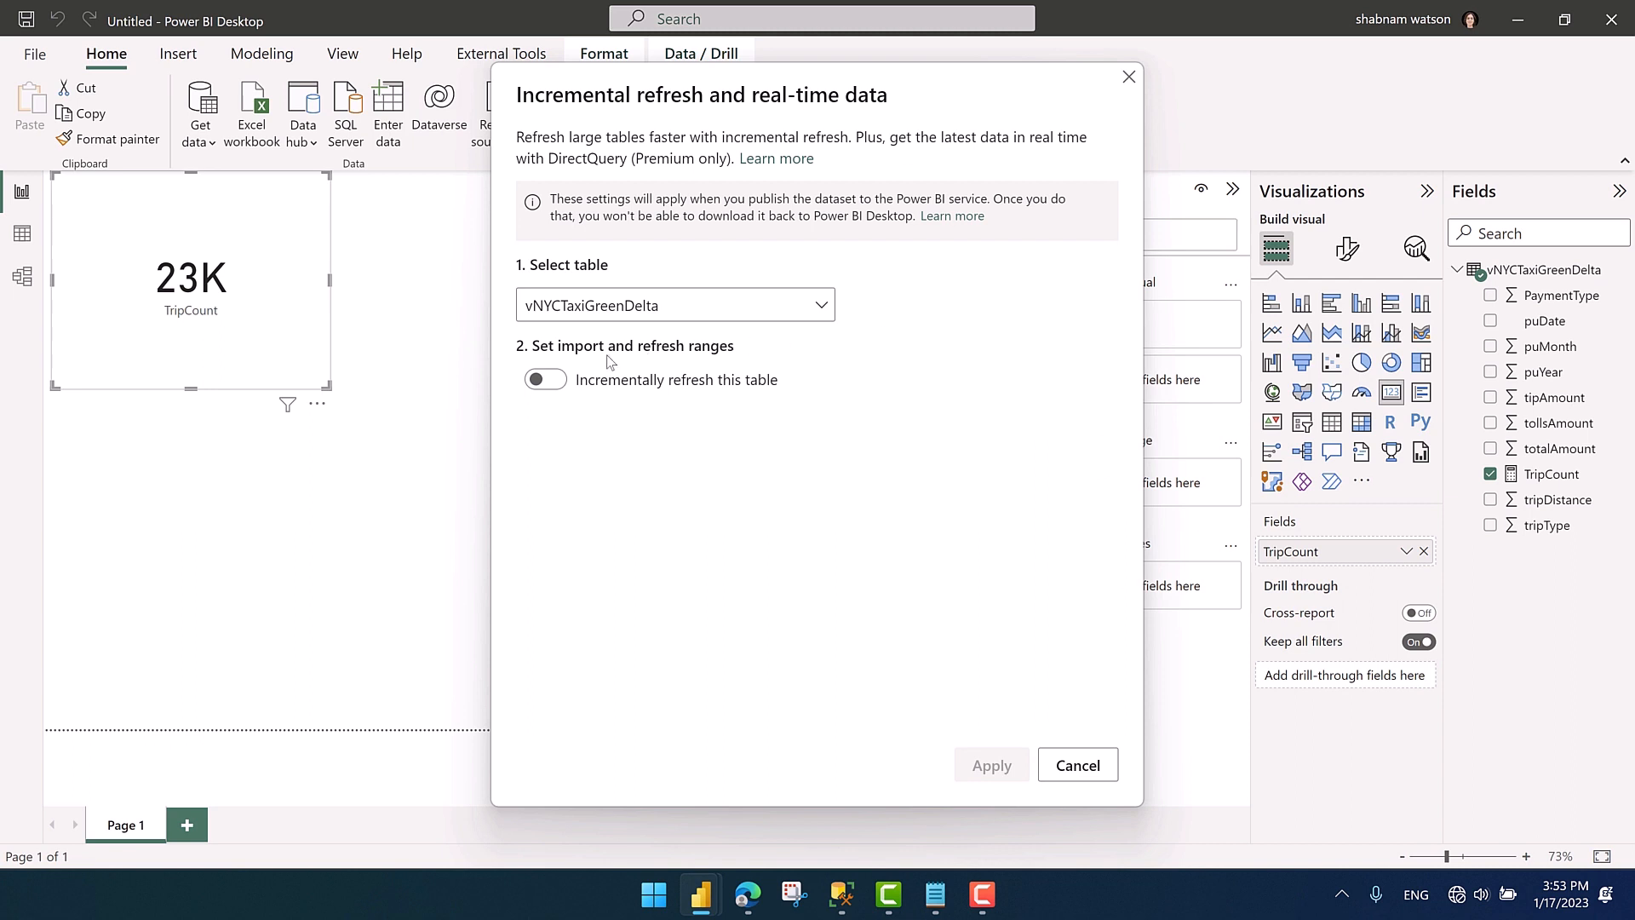
left_click(555, 382)
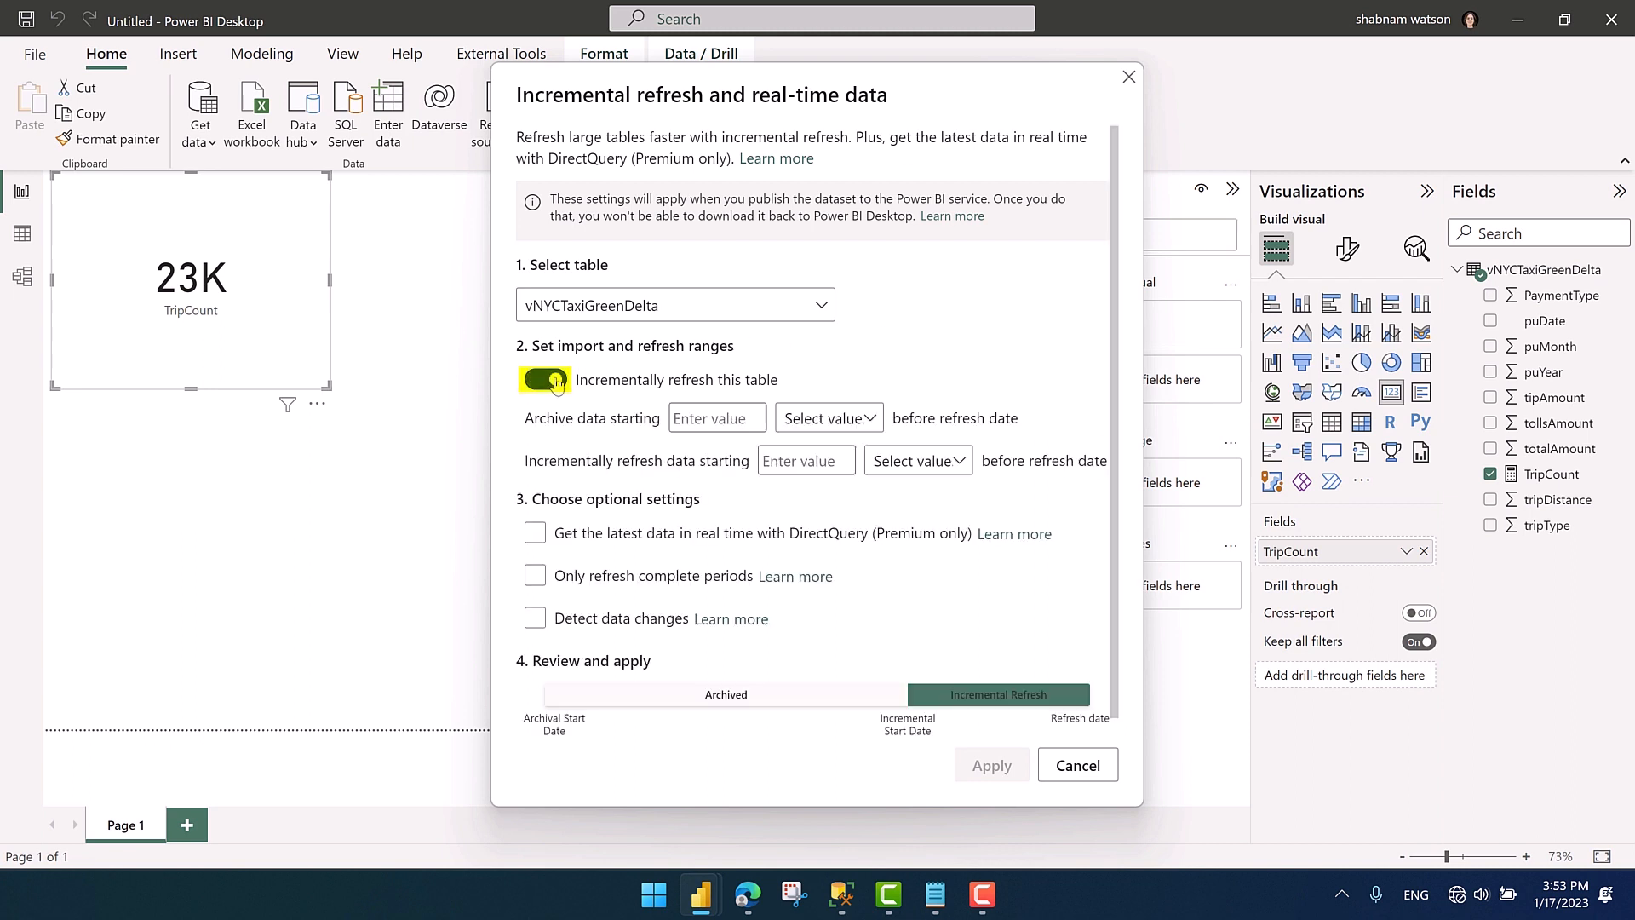
left_click(702, 417)
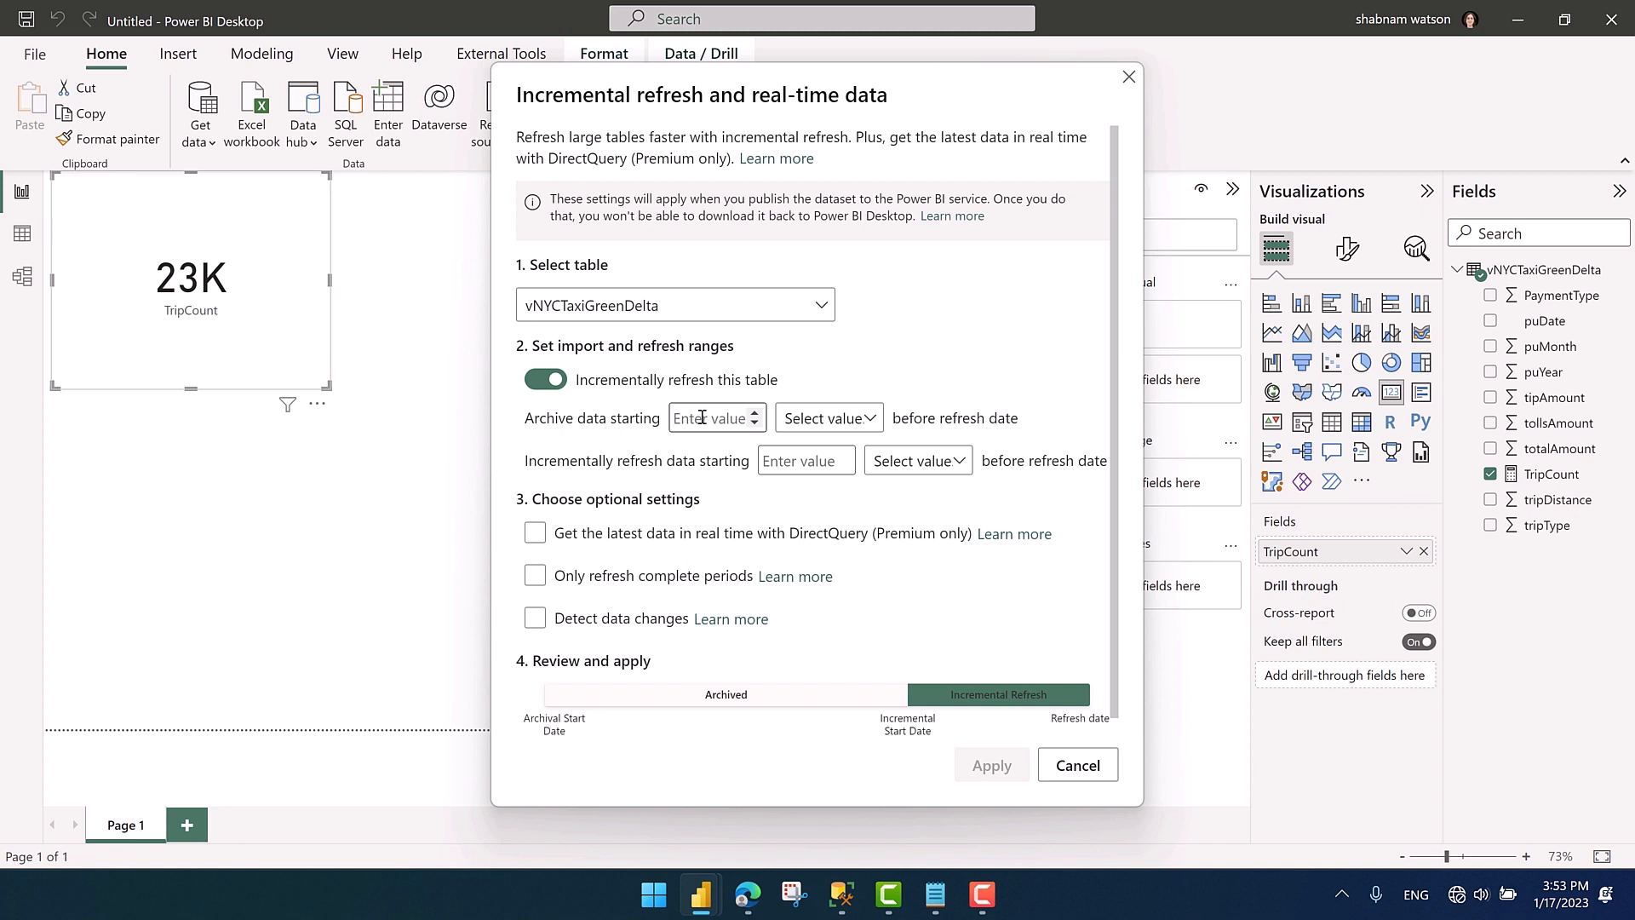
type("7")
left_click(853, 419)
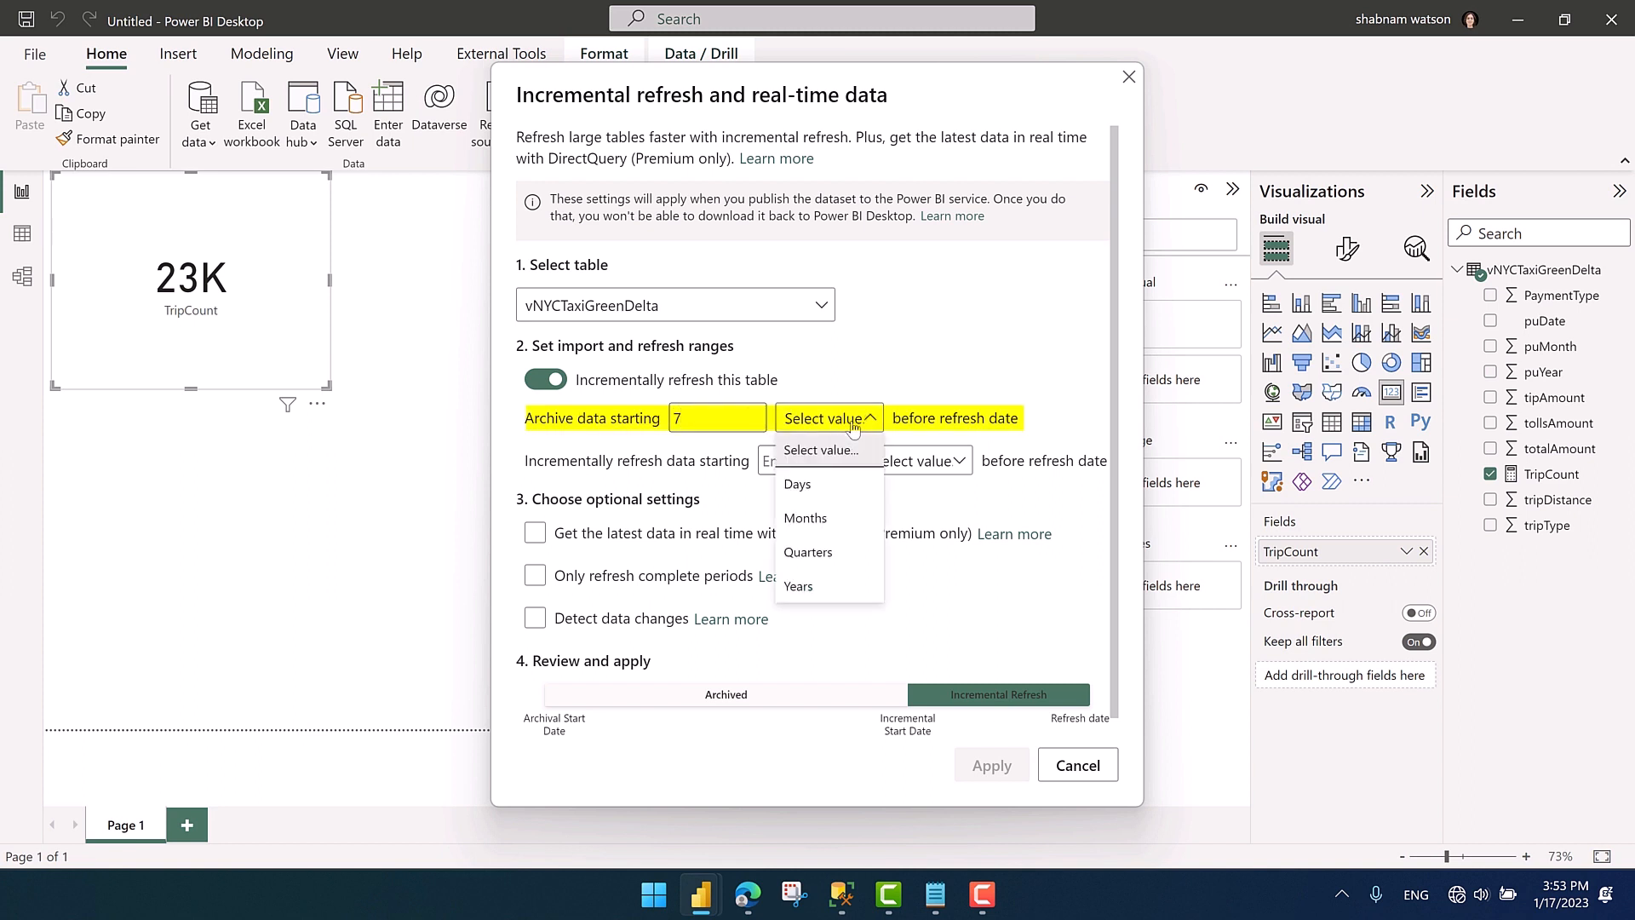
left_click(800, 586)
Step: Set the incremental refresh range to start 7 days before the refresh date
left_click(800, 460)
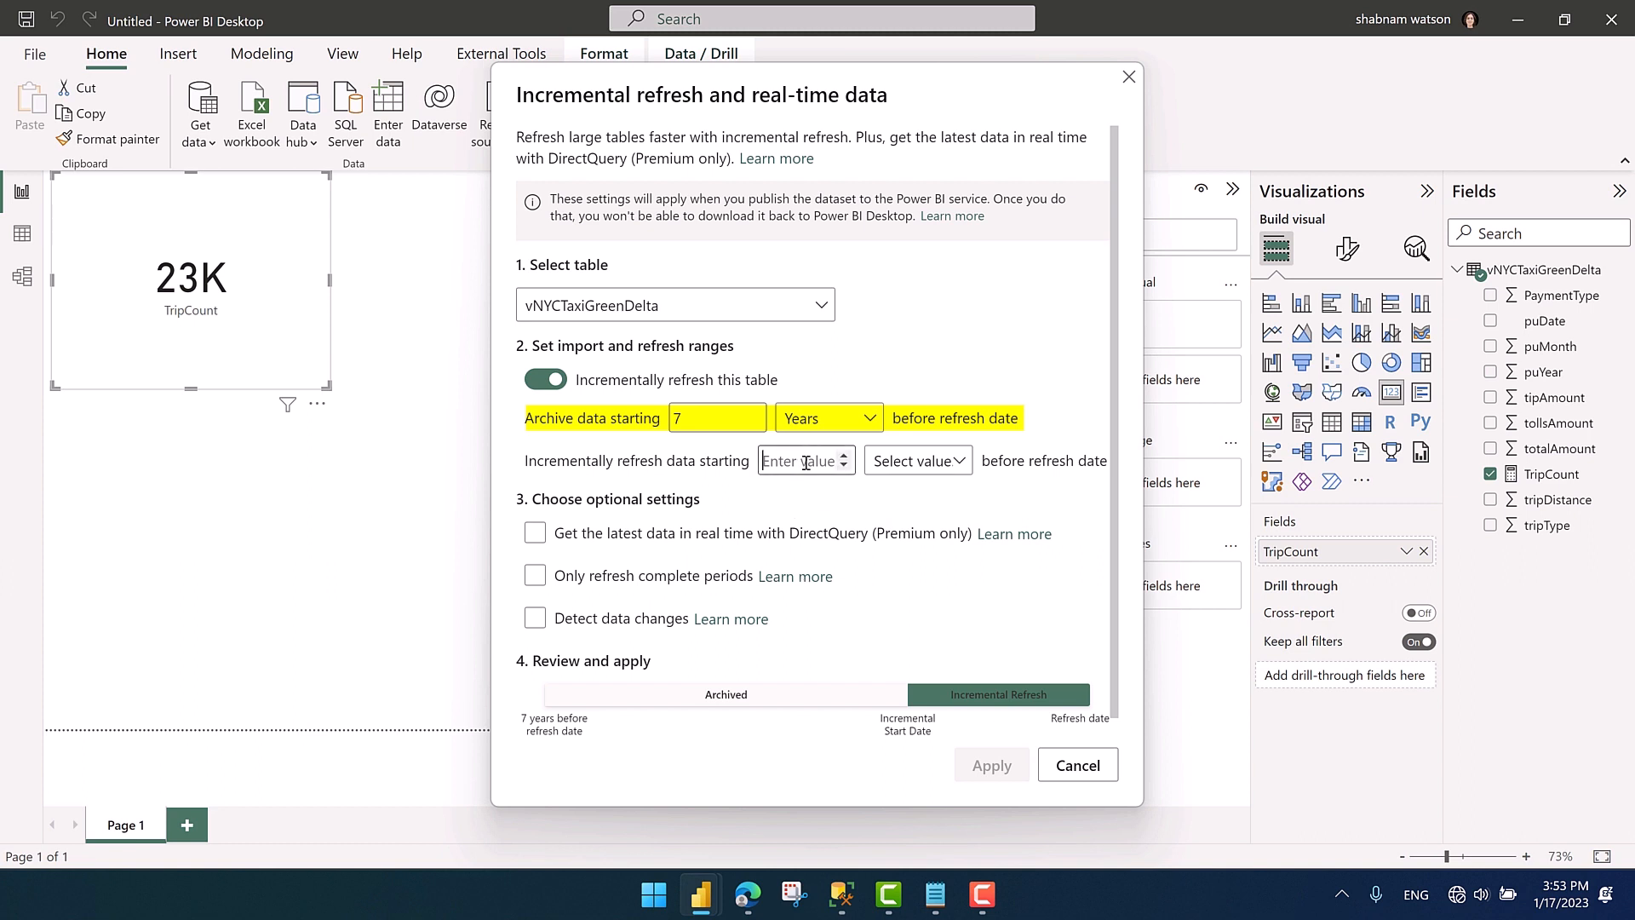
type("7")
left_click(890, 473)
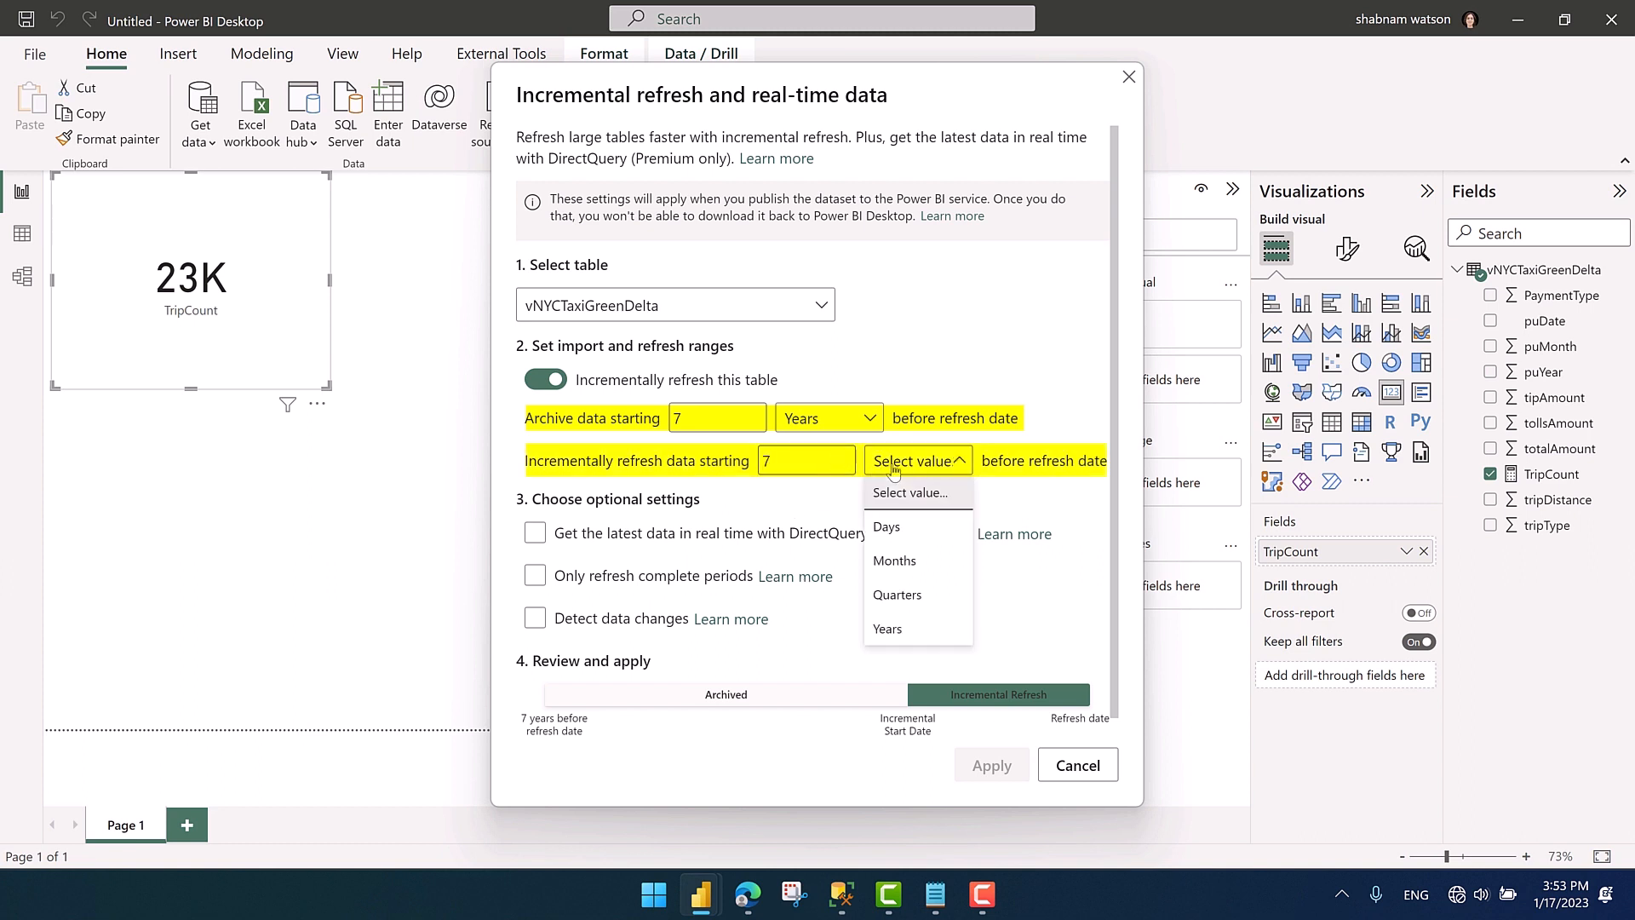
left_click(891, 523)
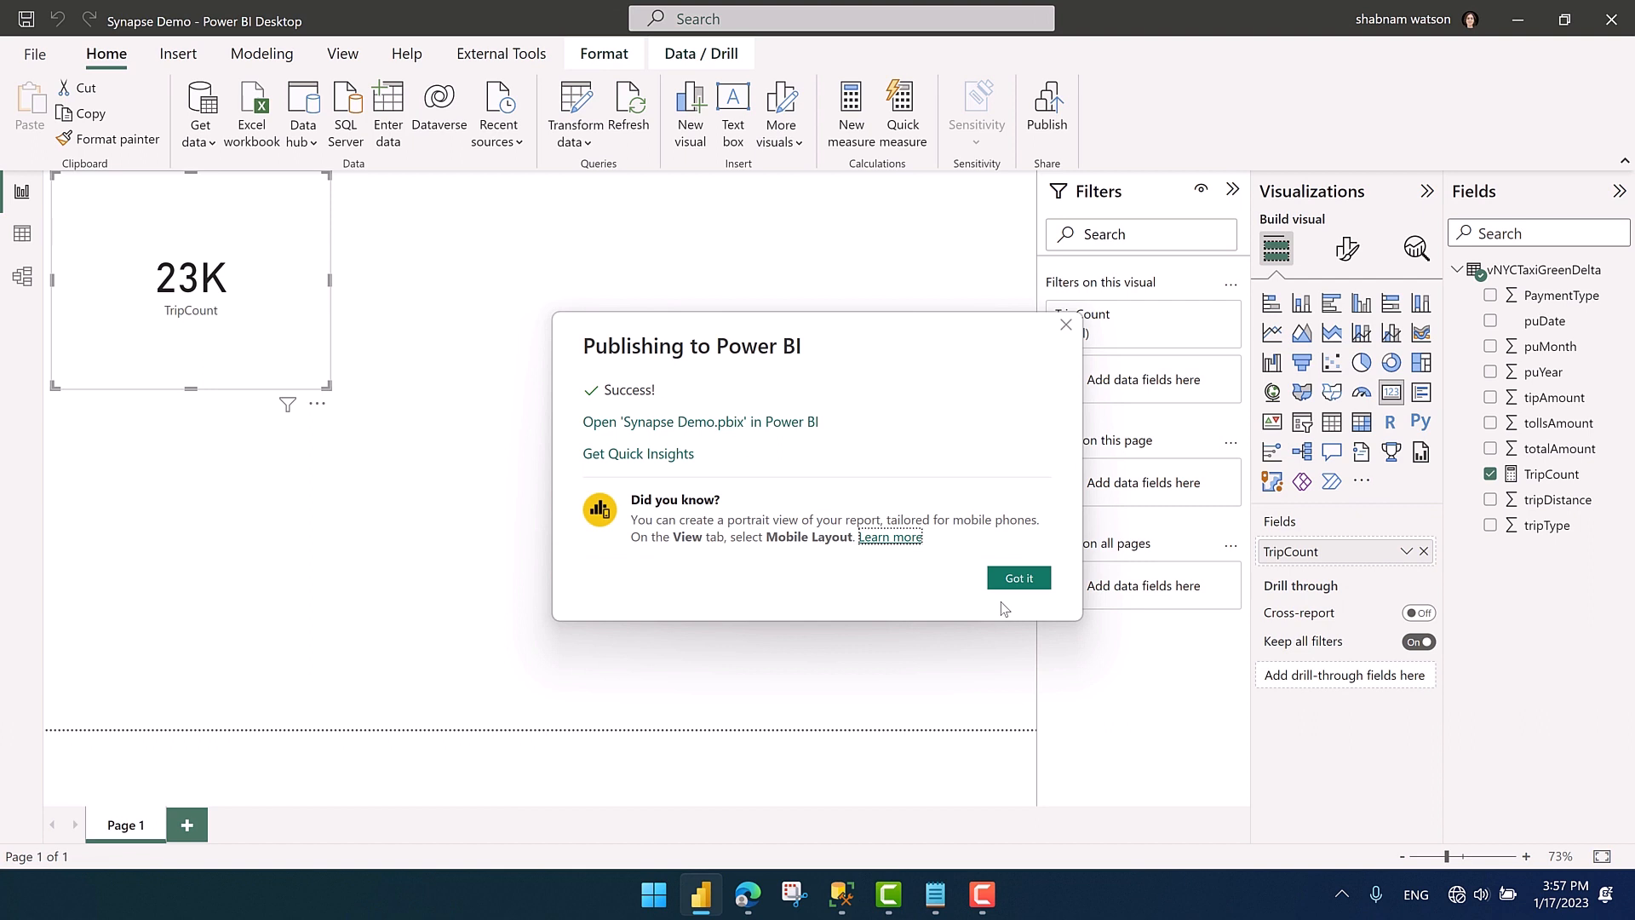
Step: Open the published Synapse Demo report in the Power BI service, go to the Synapse workspace and refresh the Synapse Demo dataset
left_click(797, 426)
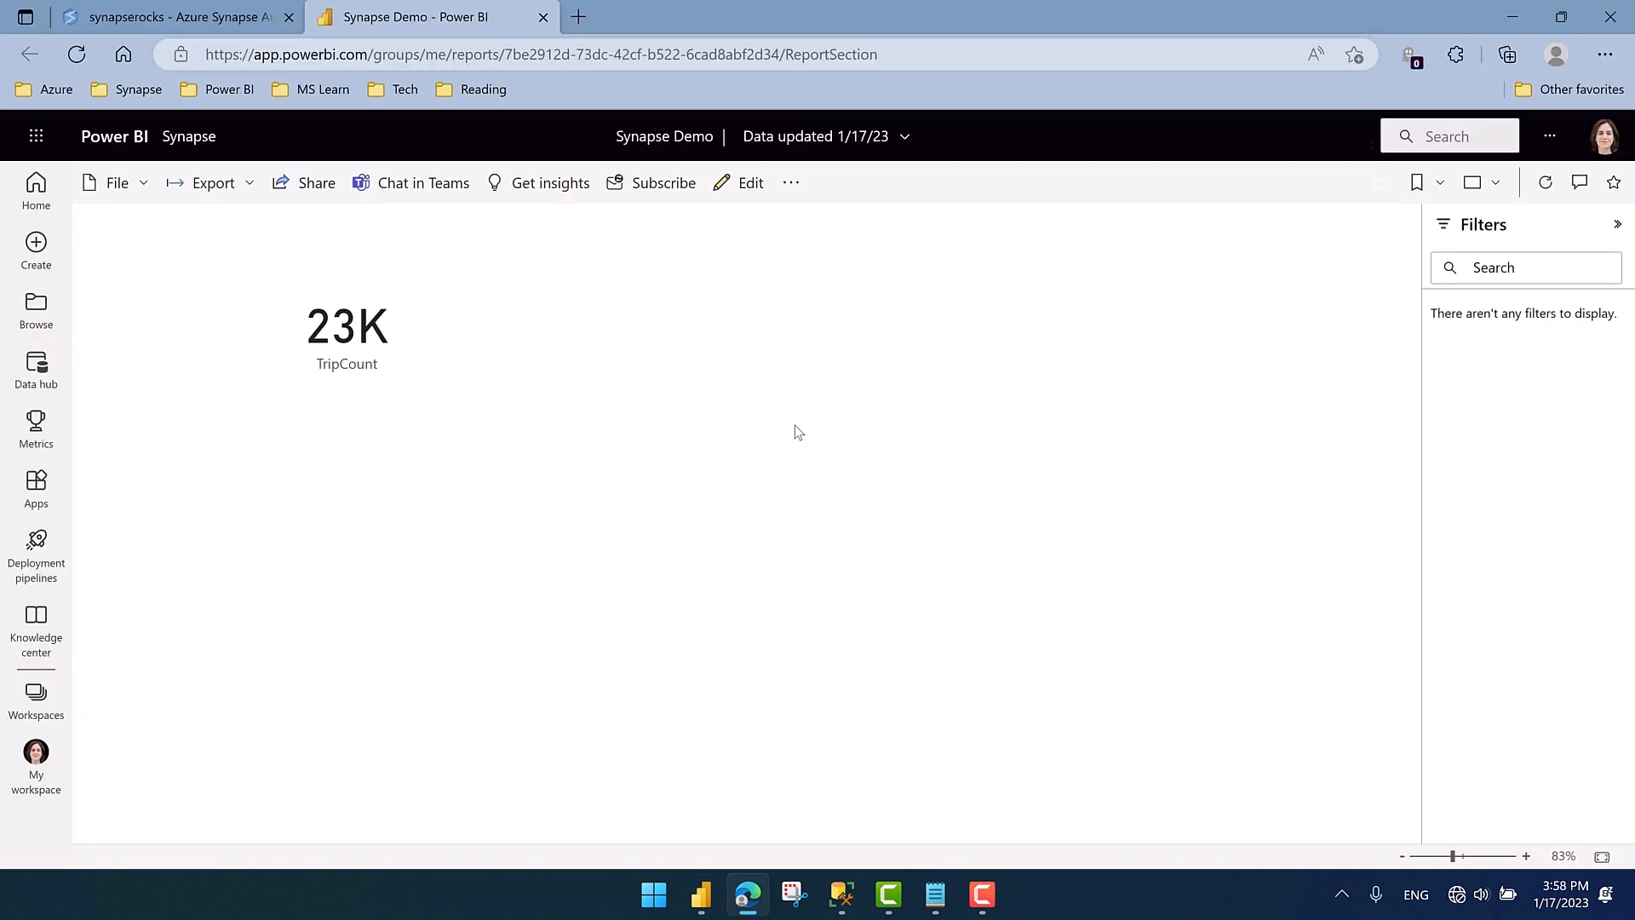
mouse_move(252, 376)
left_click(190, 146)
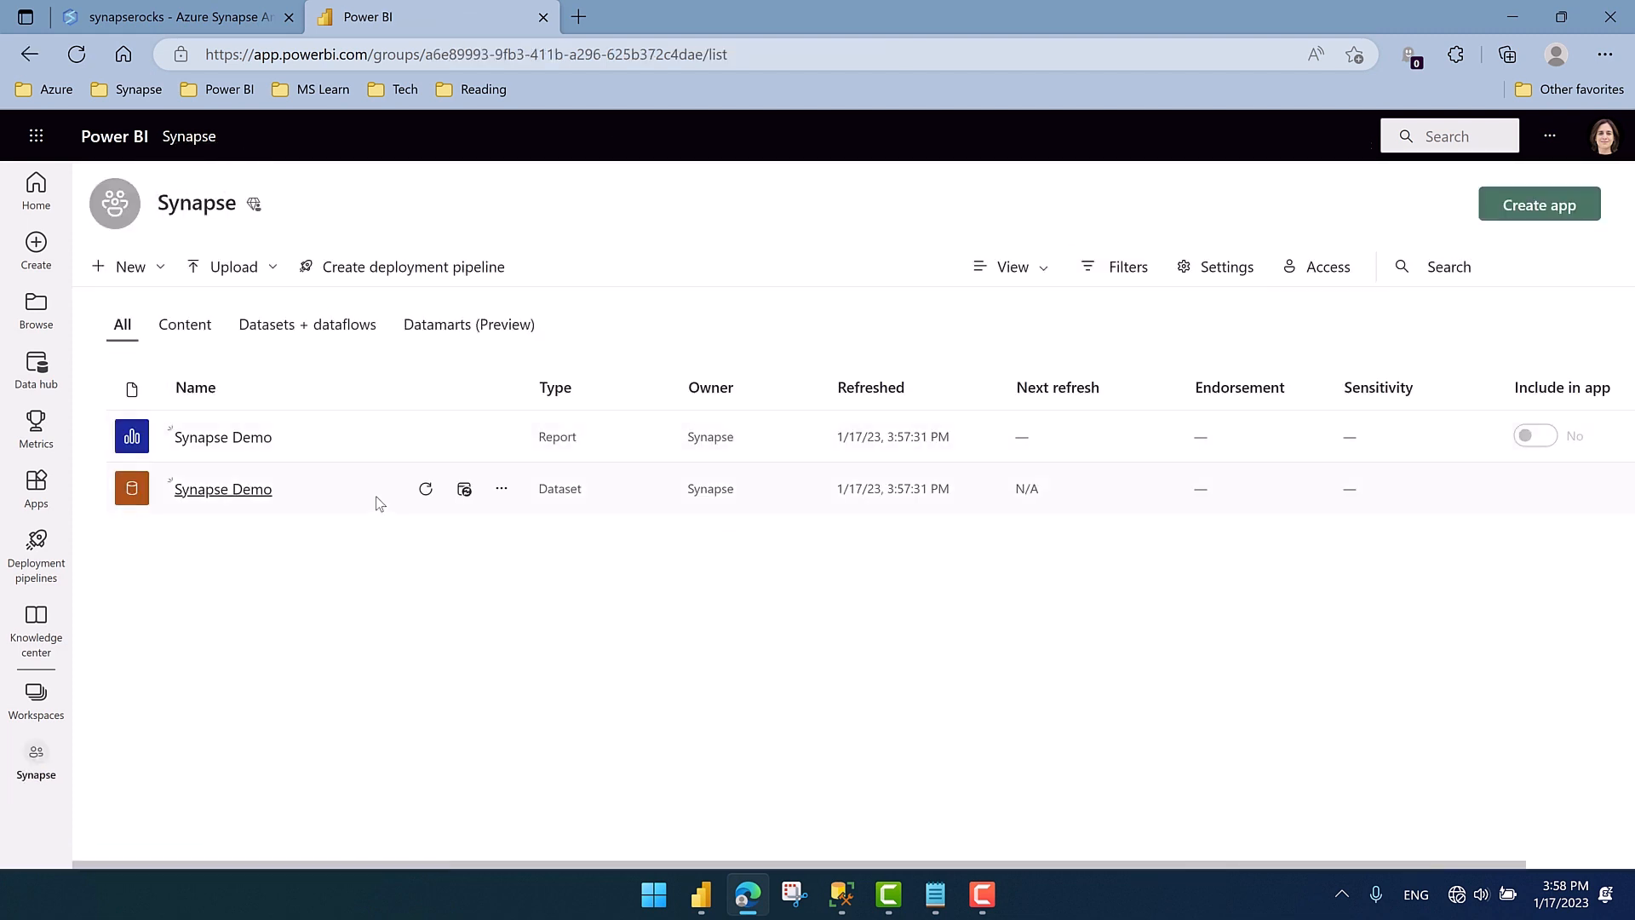
left_click(426, 493)
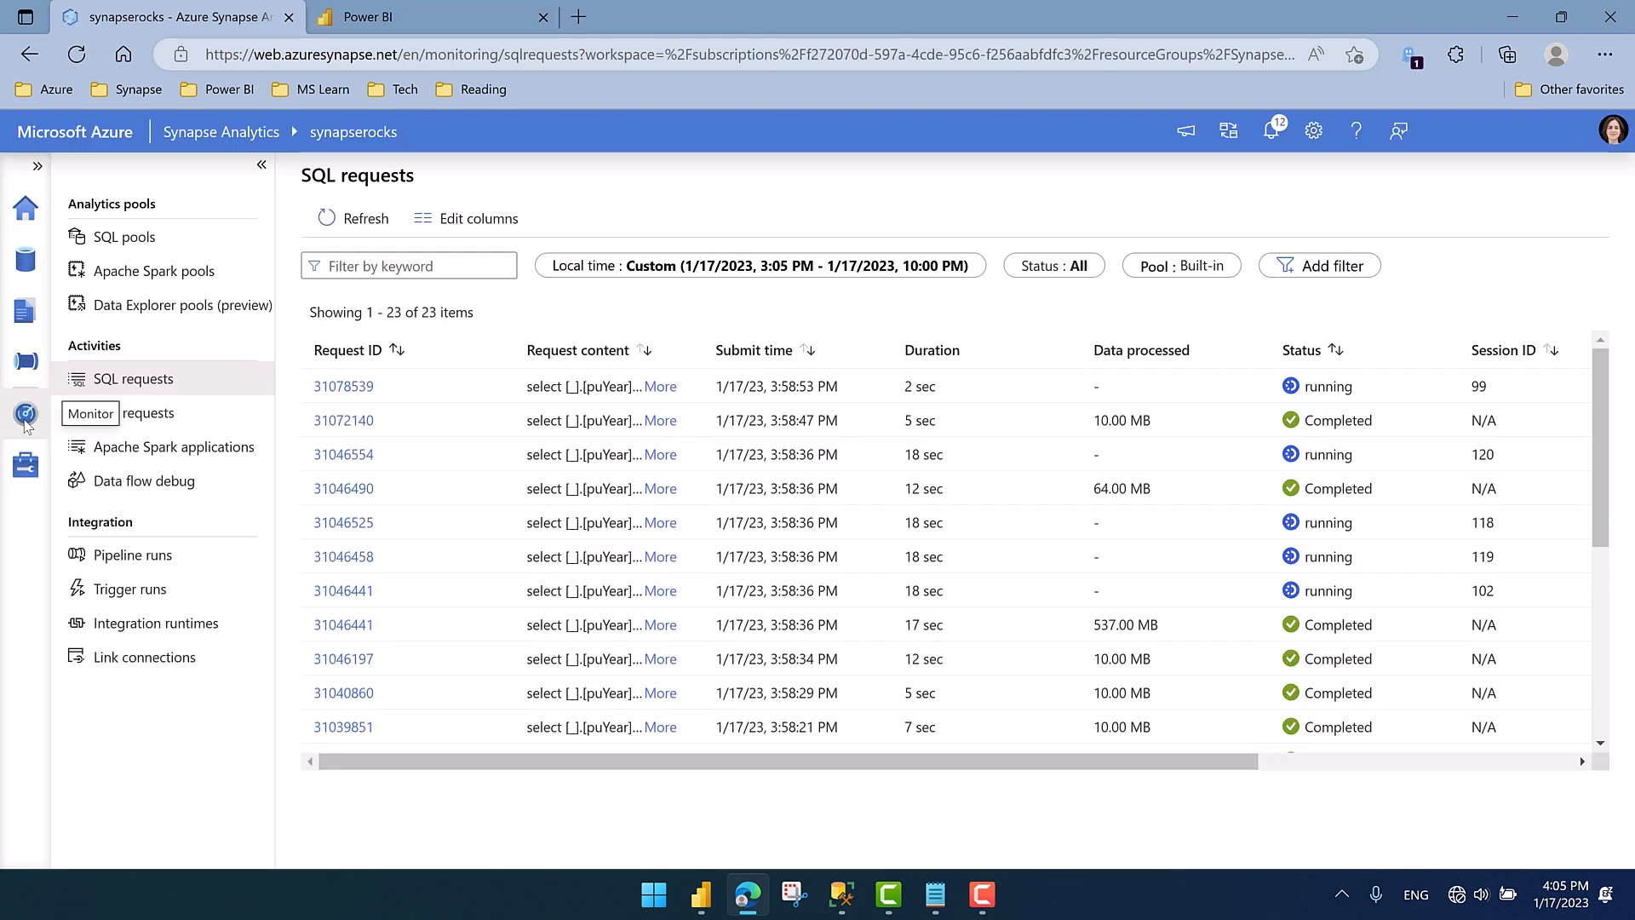
Step: In Synapse Studio's SQL request monitoring, examine the puDate condition in the query of the request that processed 537.00 MB
left_click(132, 390)
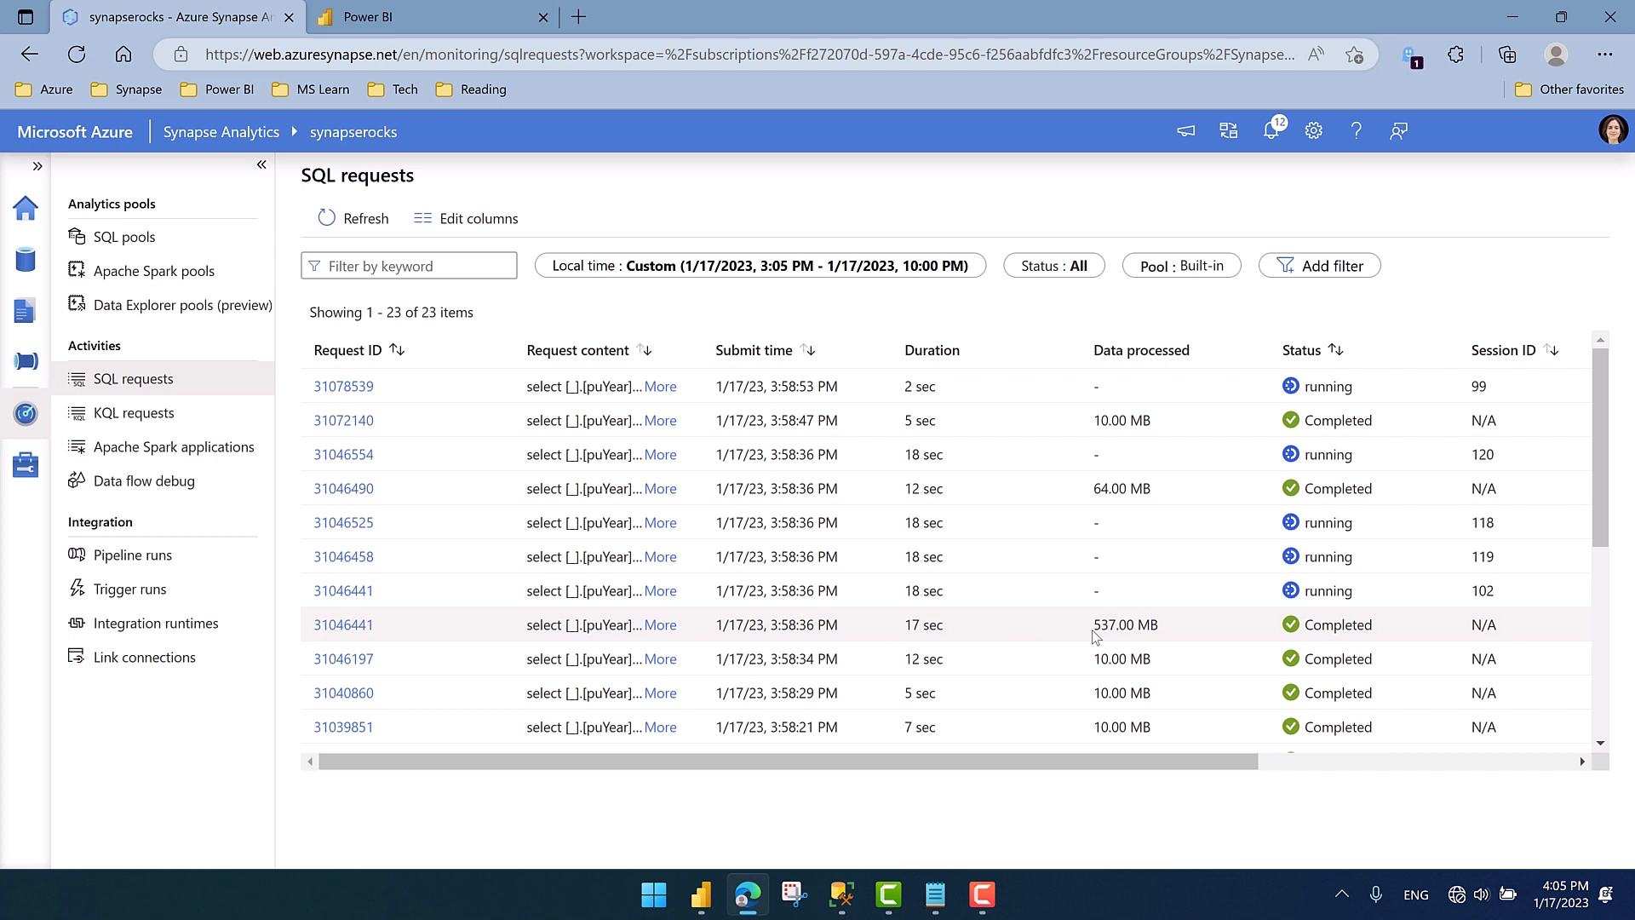
left_click(660, 624)
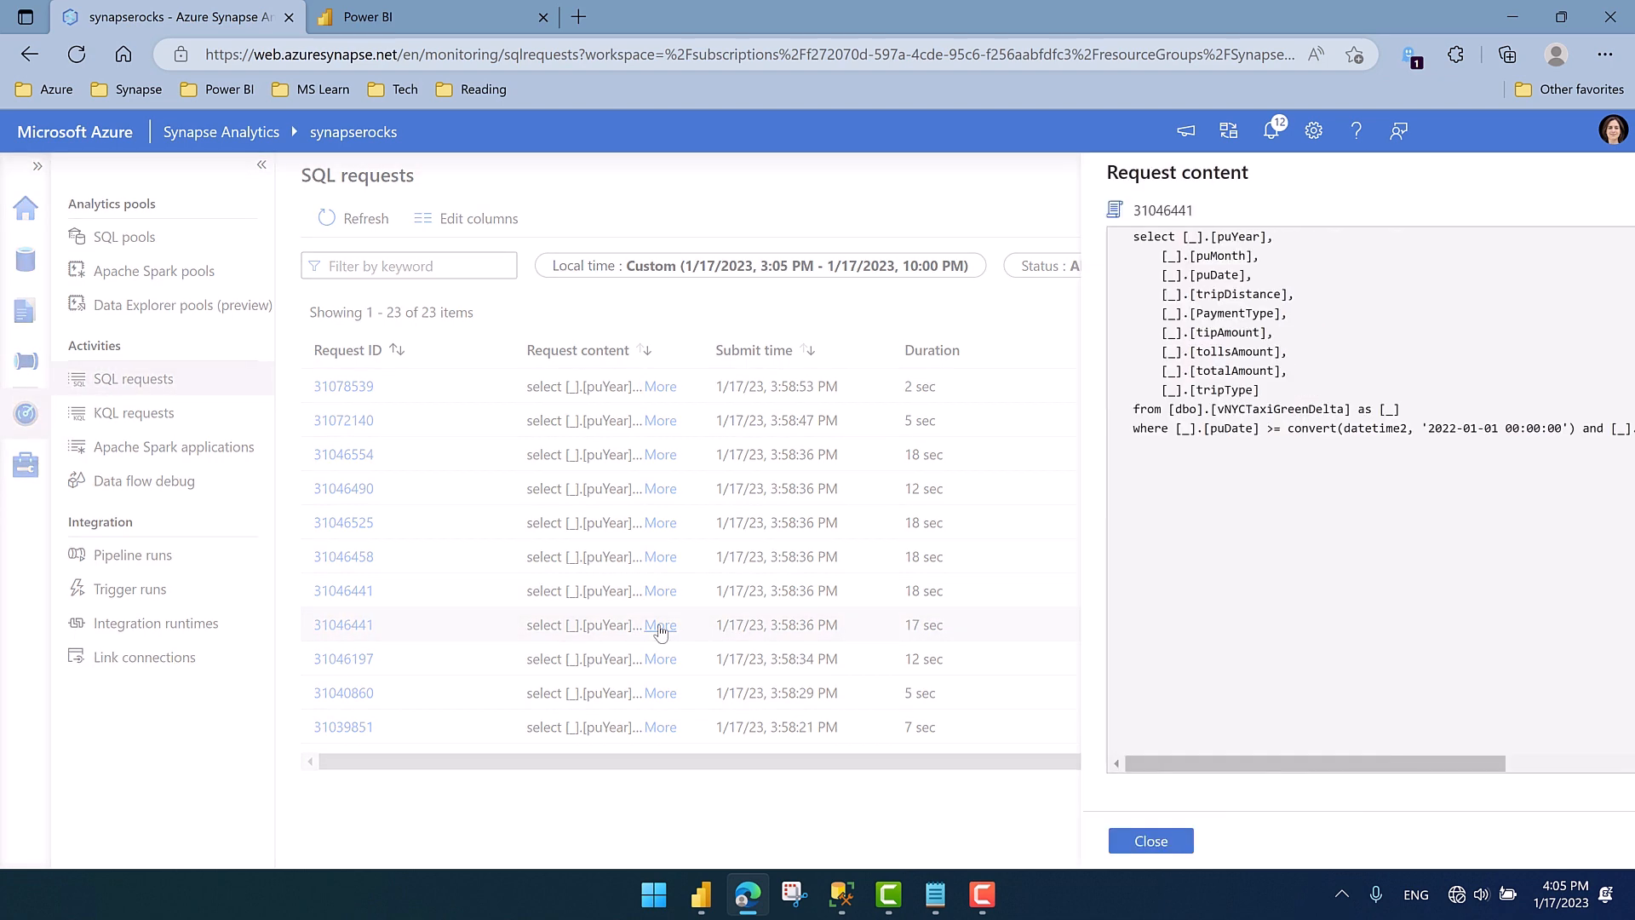
left_click_drag(1123, 758, 1203, 561)
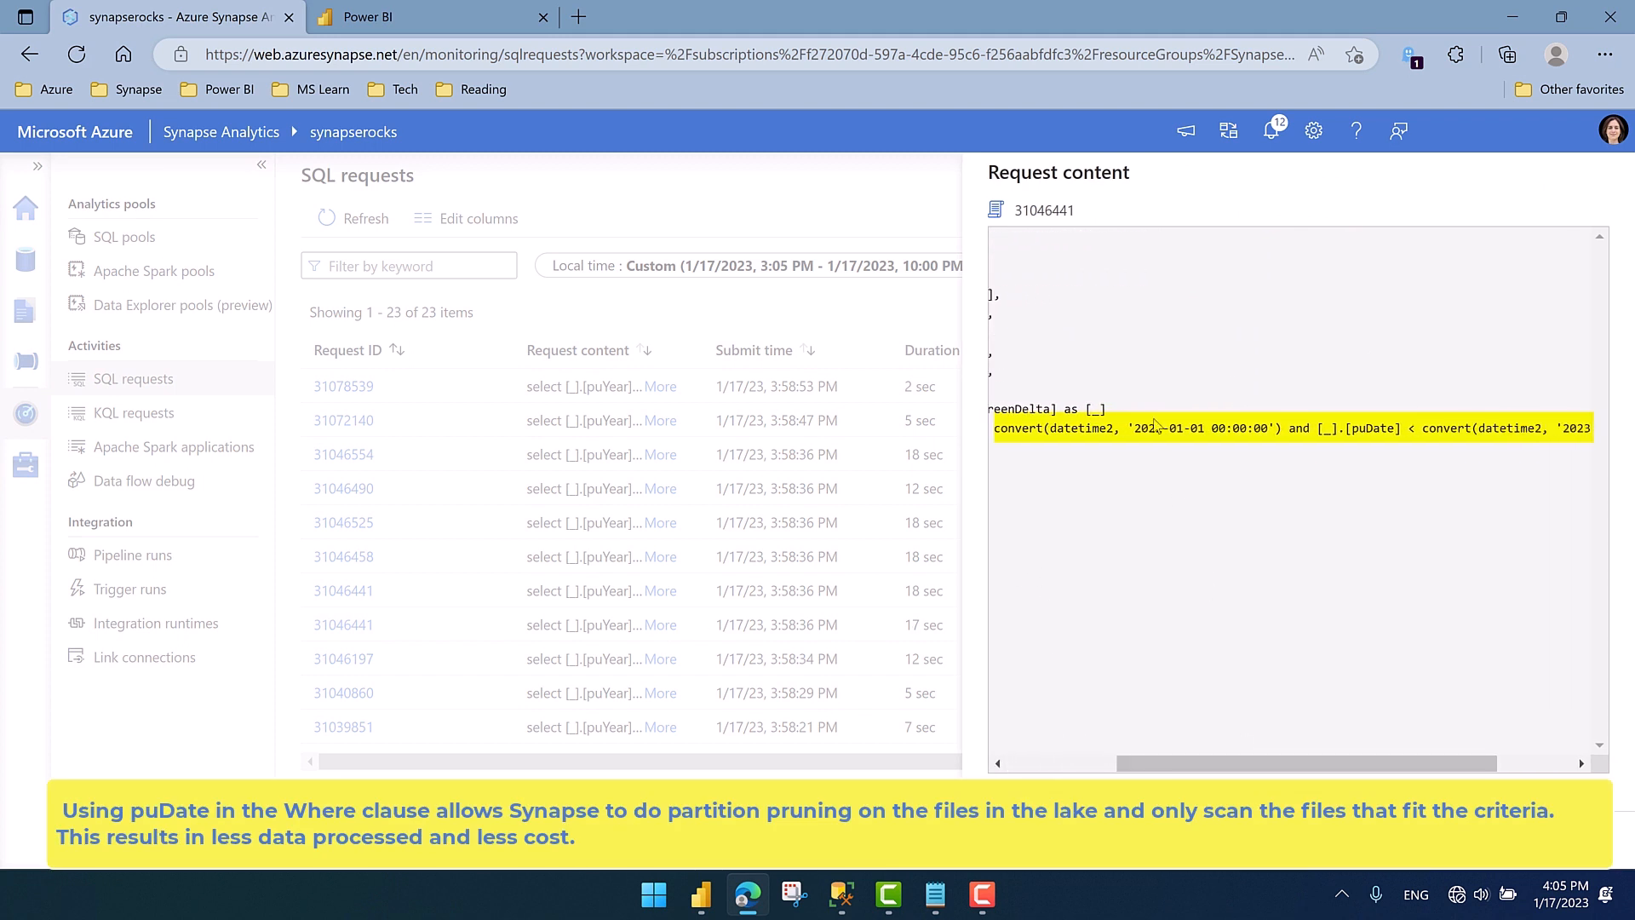
left_click_drag(1275, 771, 1352, 767)
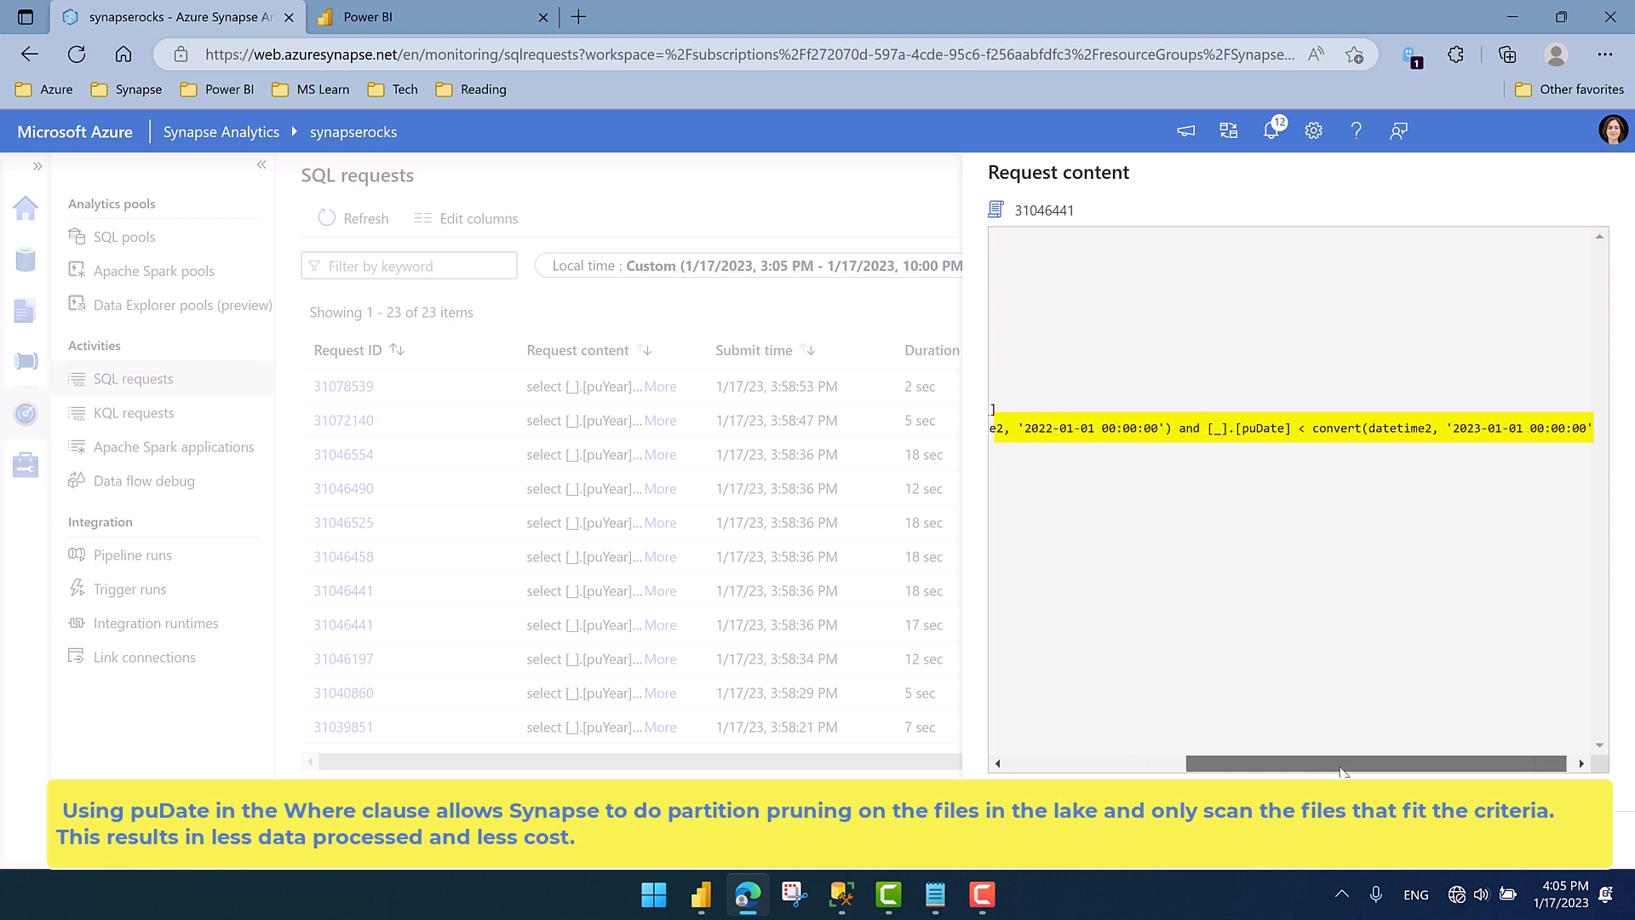
left_click(670, 426)
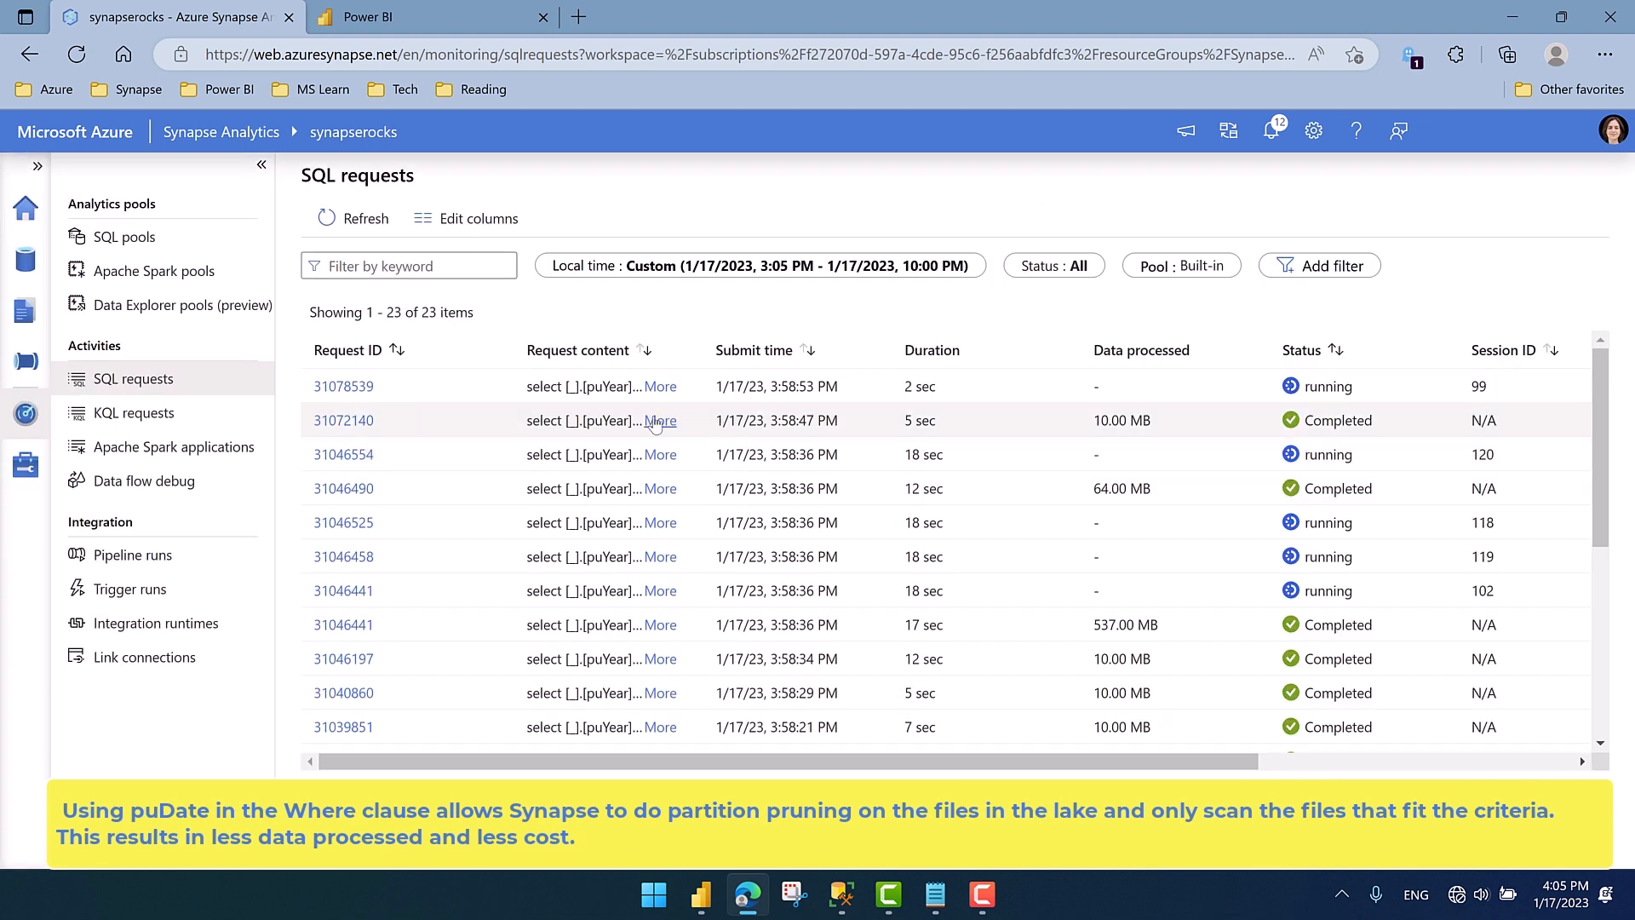
Step: Examine the puDate range in the query of the request submitted at 3:58:47 PM, and refresh the SQL requests list
left_click(655, 423)
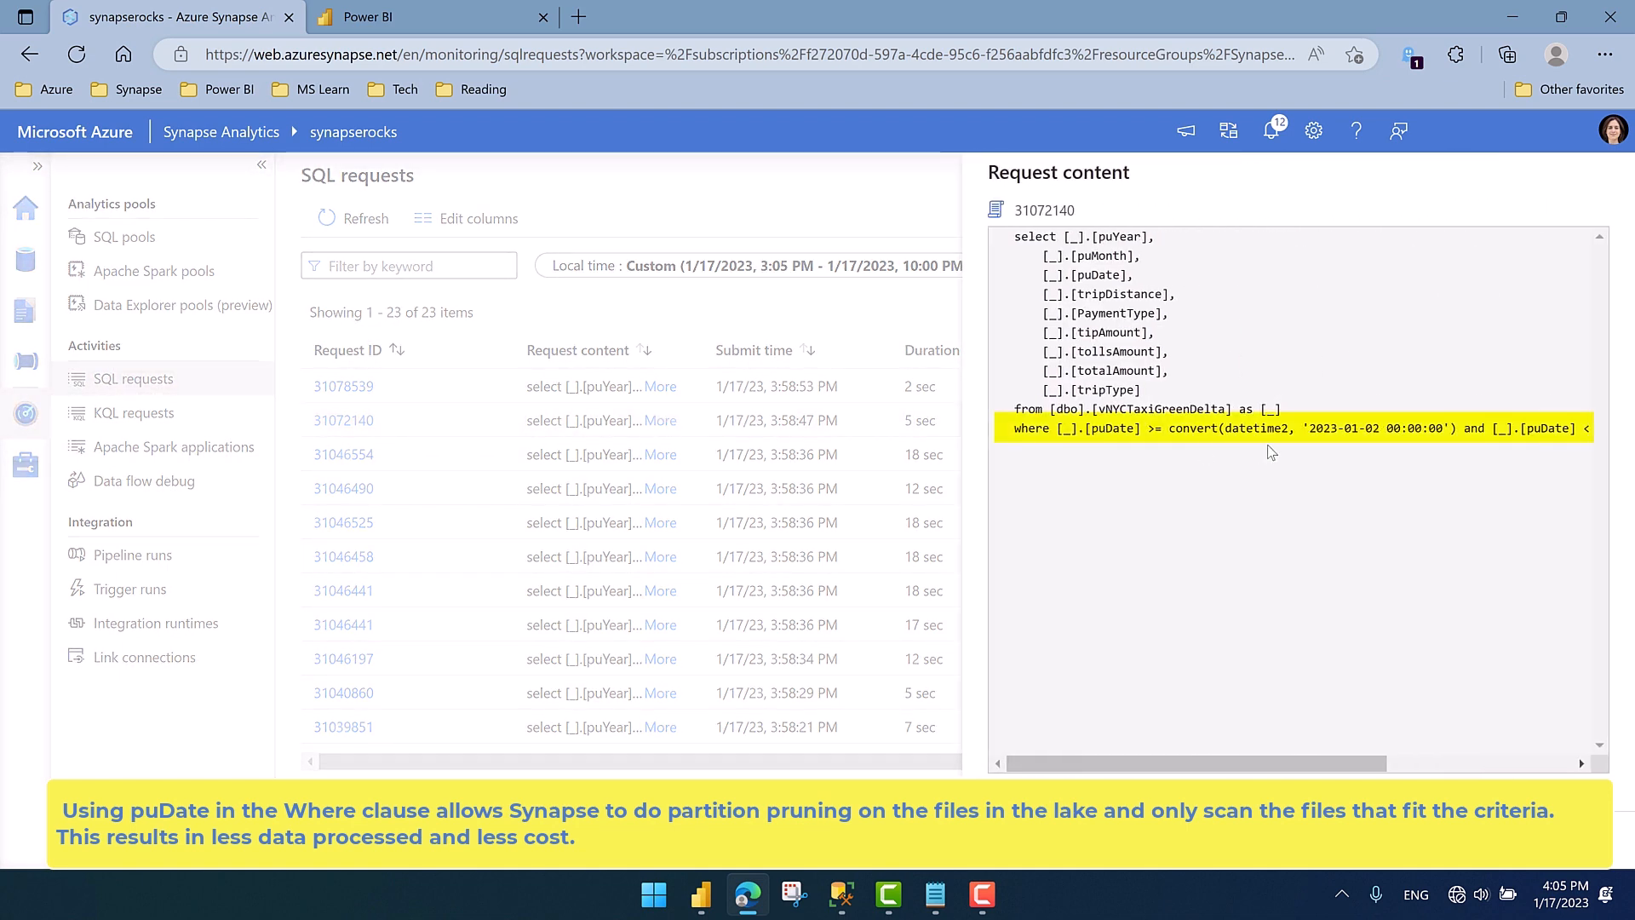
left_click_drag(1268, 769, 1455, 769)
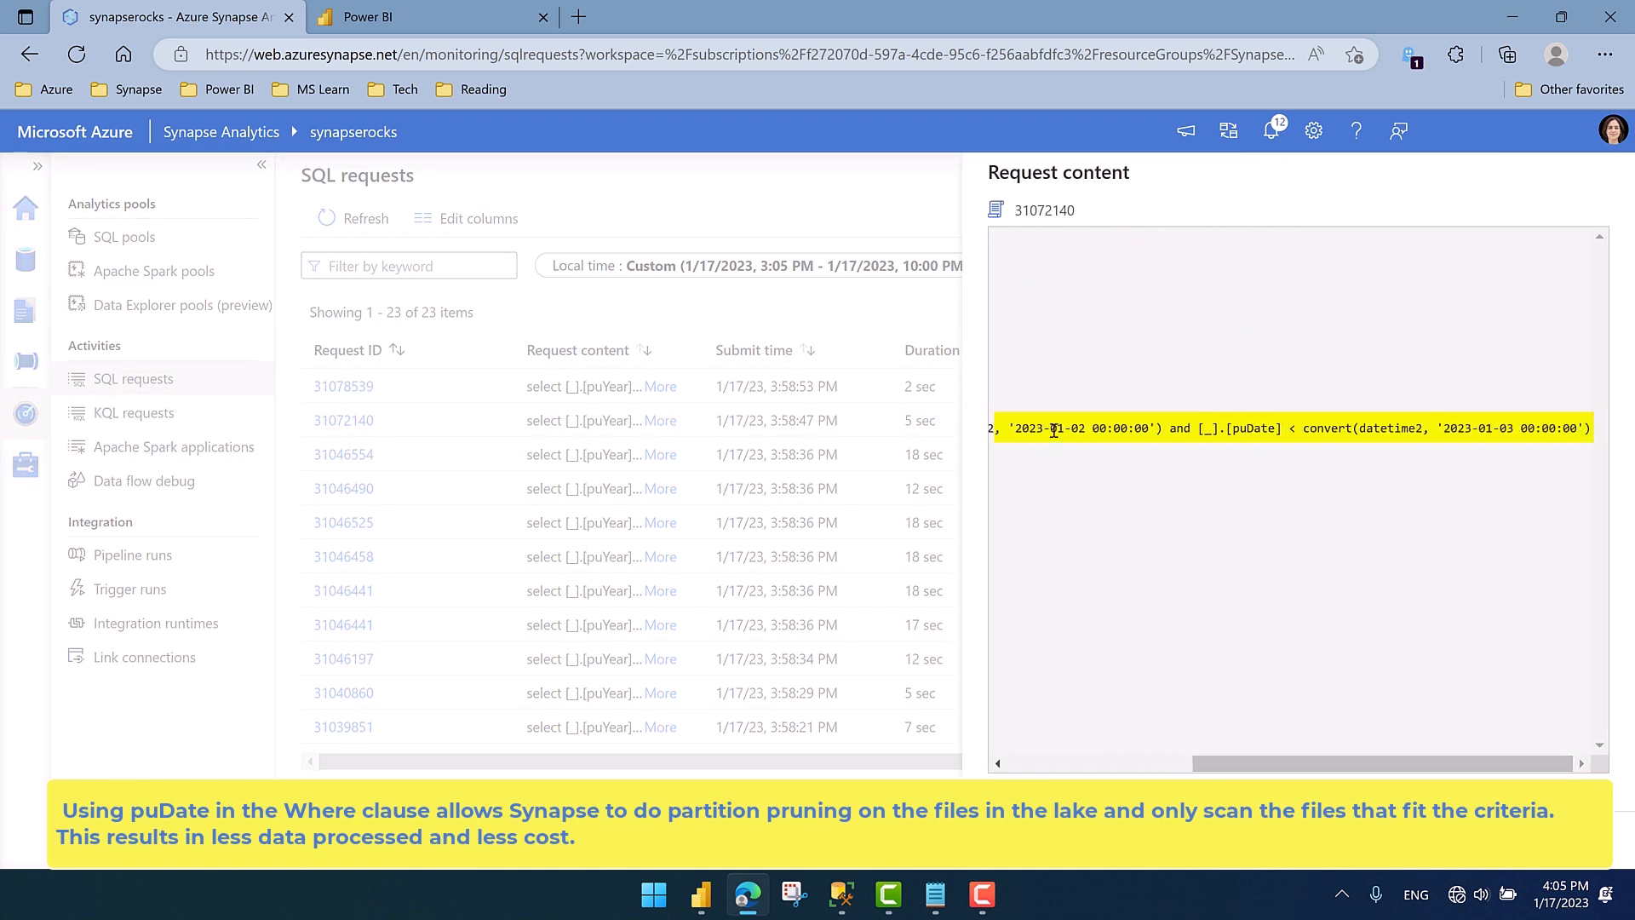
left_click(326, 173)
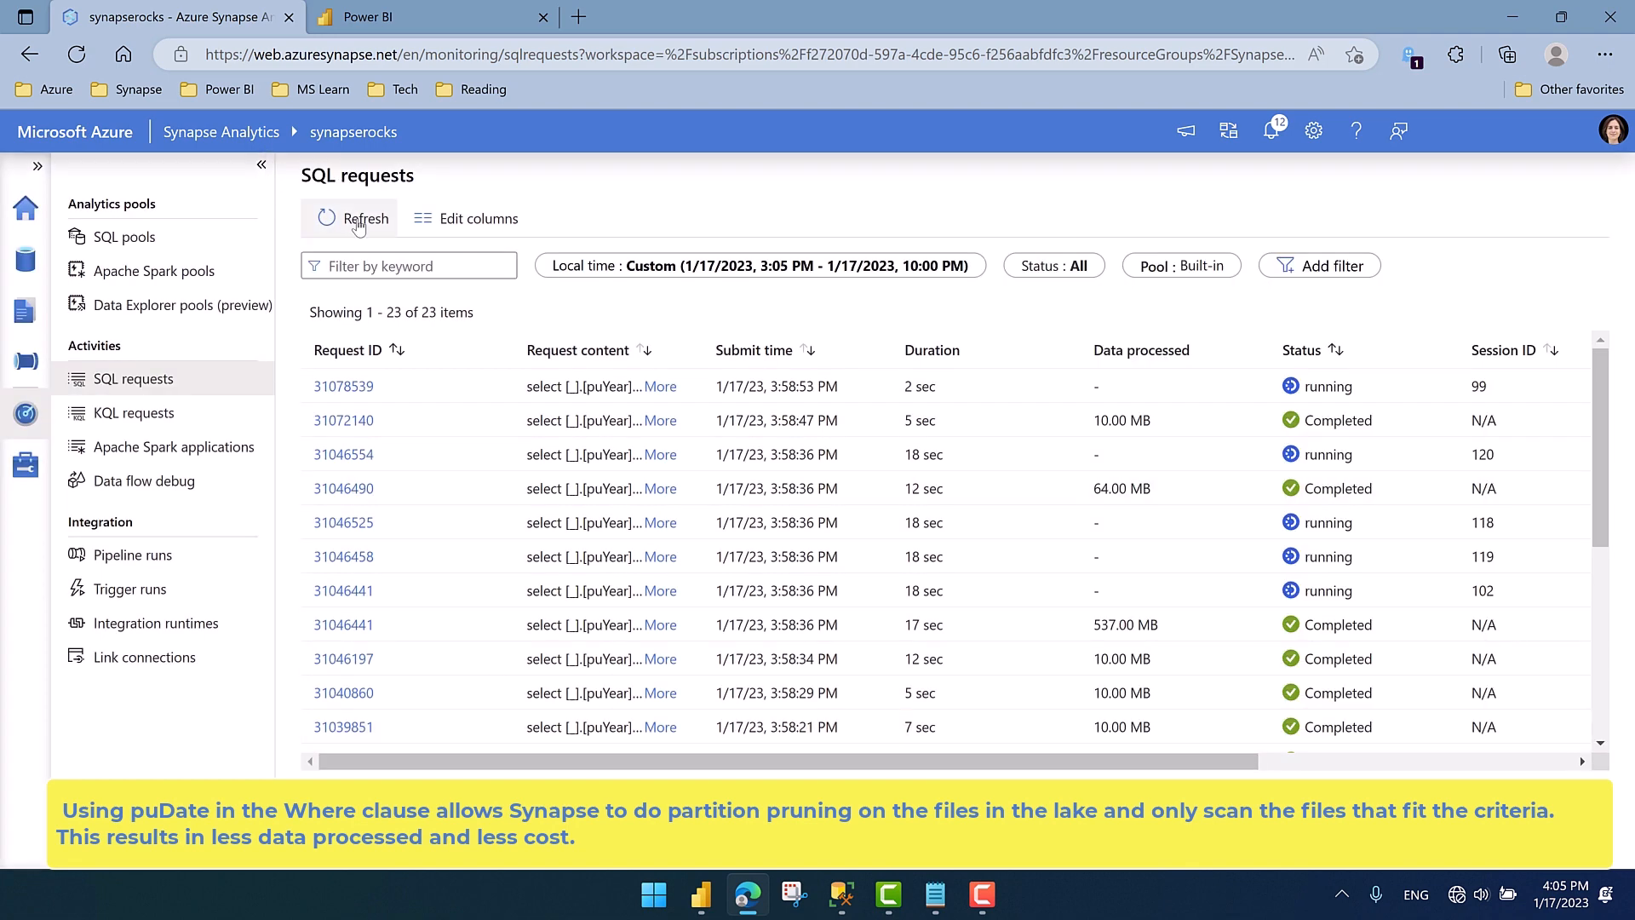
left_click(357, 220)
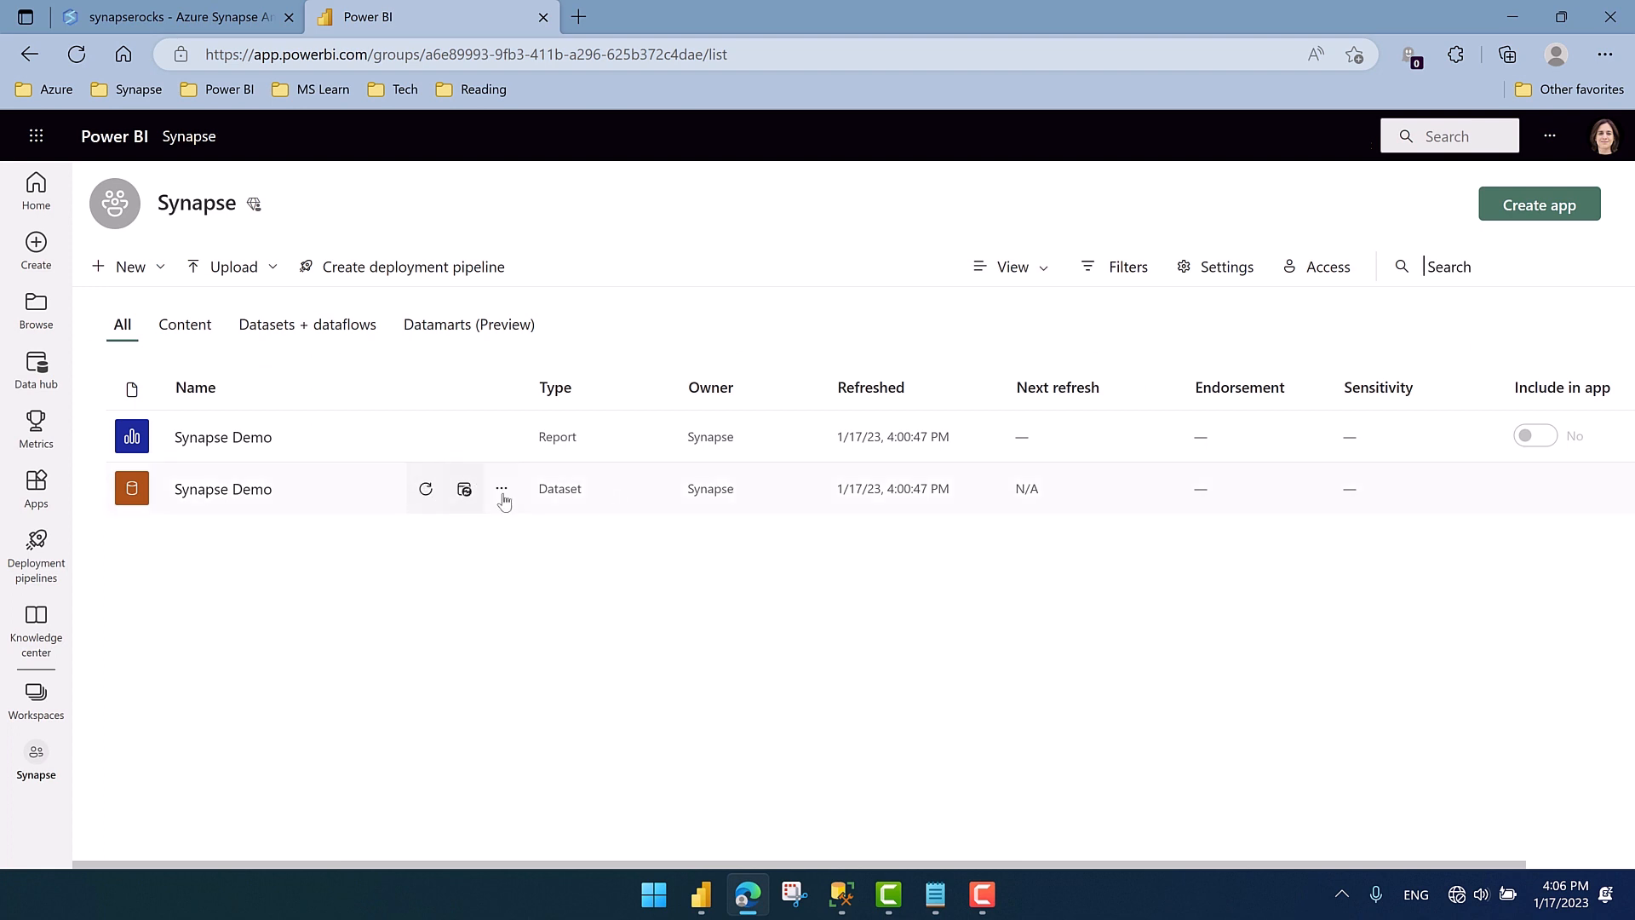
Step: Review the refresh history in the settings of the Synapse Demo dataset, and close it
left_click(503, 494)
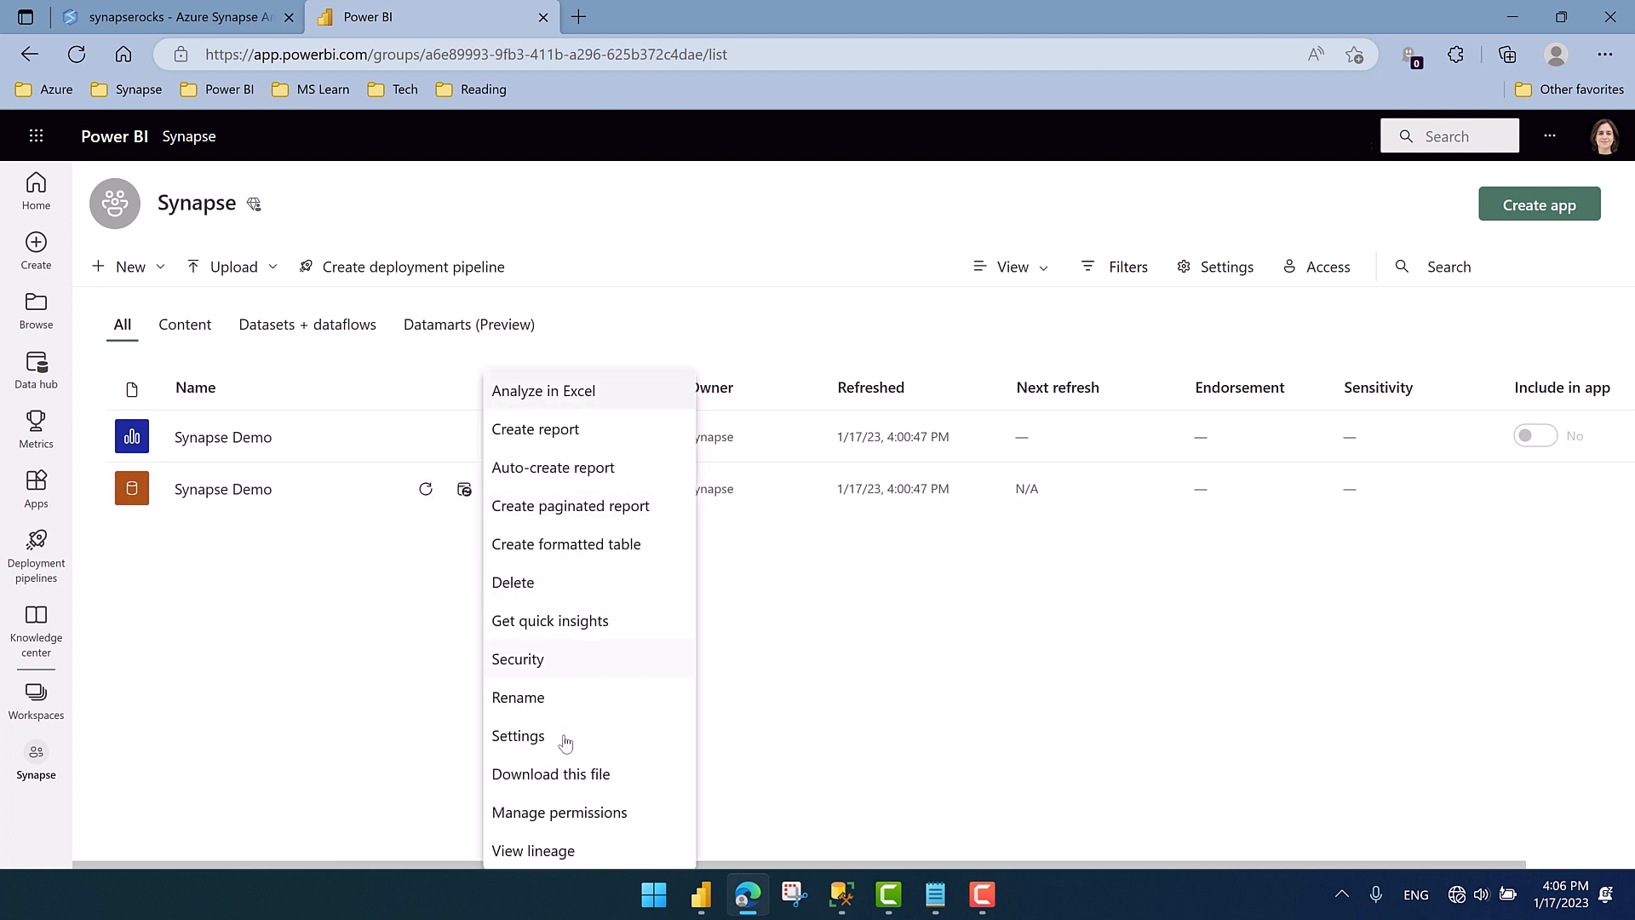
left_click(561, 736)
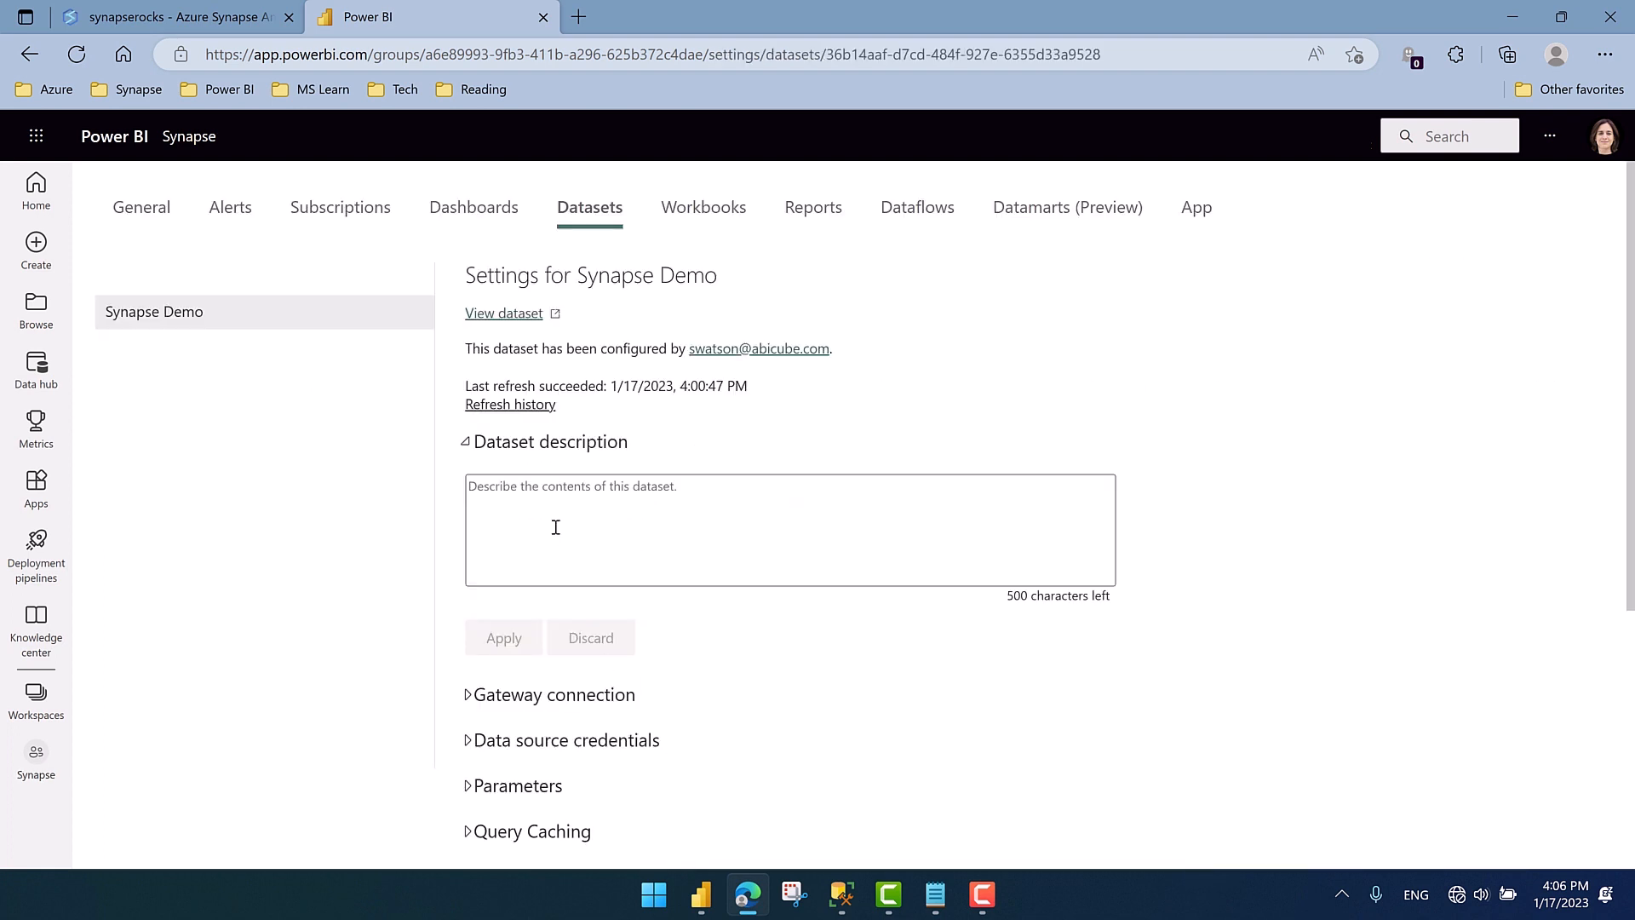
left_click(521, 407)
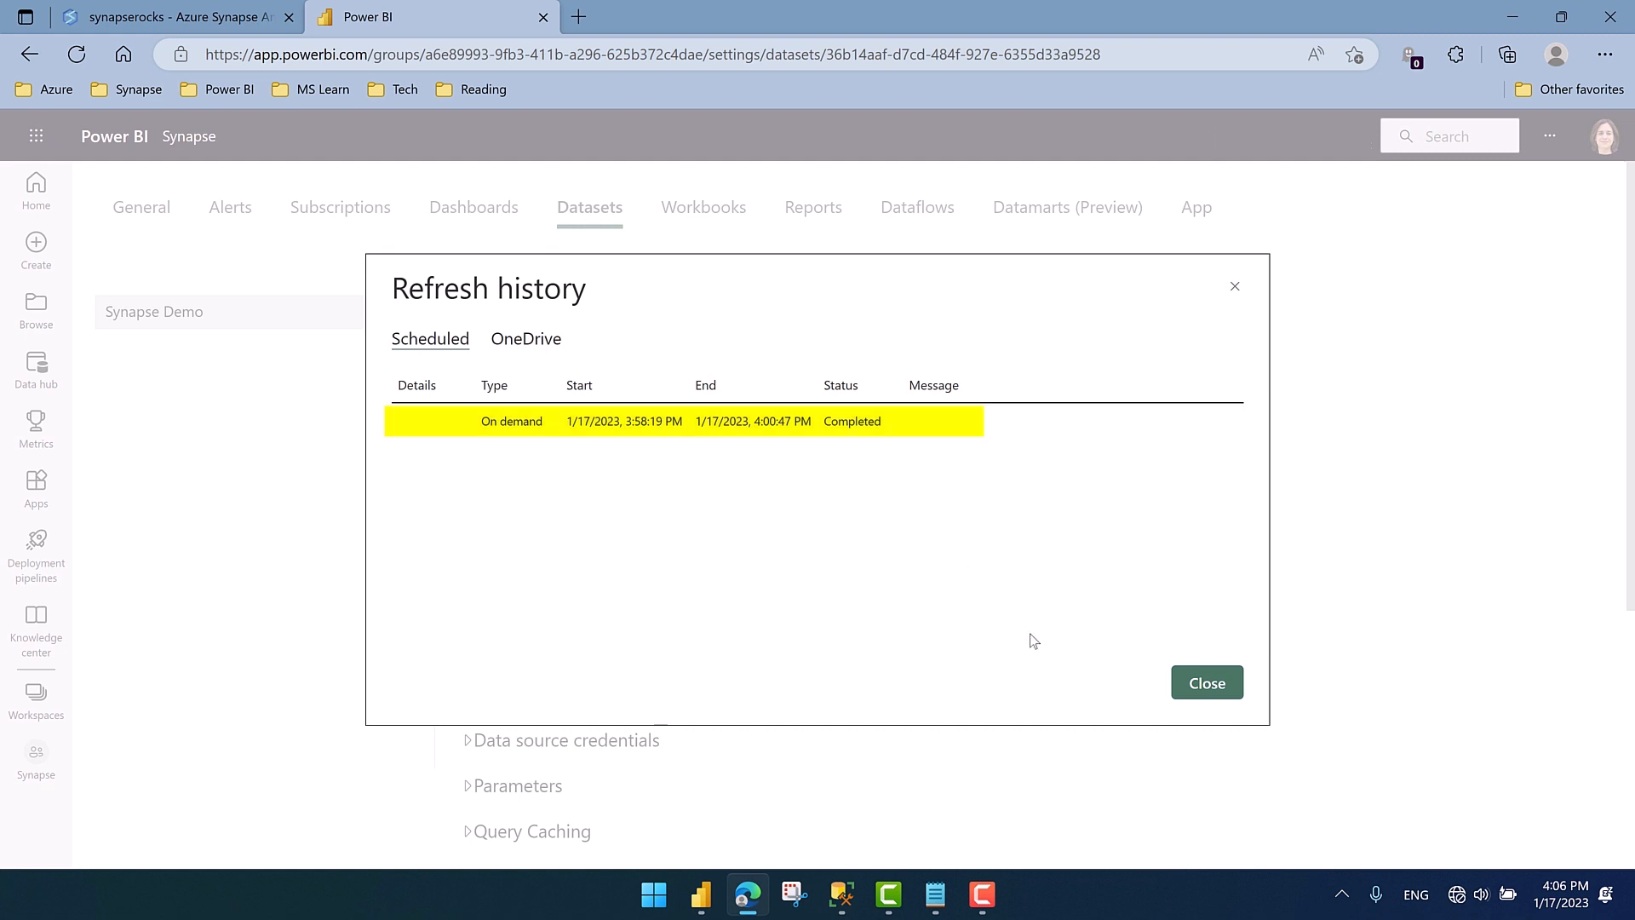
left_click(1181, 691)
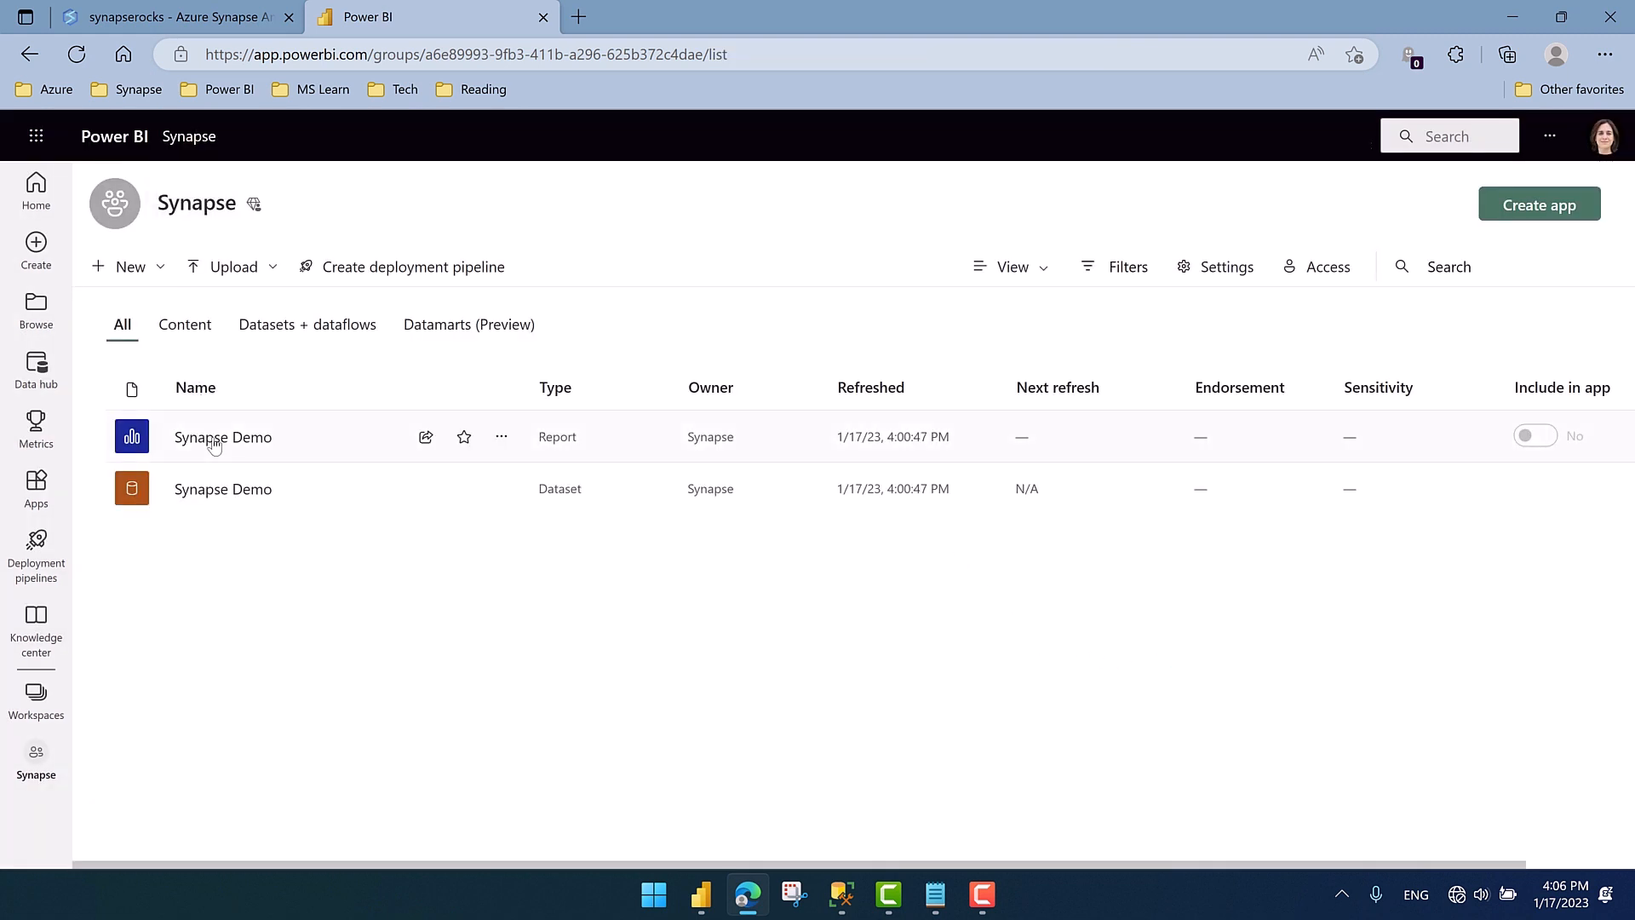
Step: View TripCount in the Synapse Demo report, and start another refresh of the Synapse Demo dataset from the Synapse workspace
left_click(213, 438)
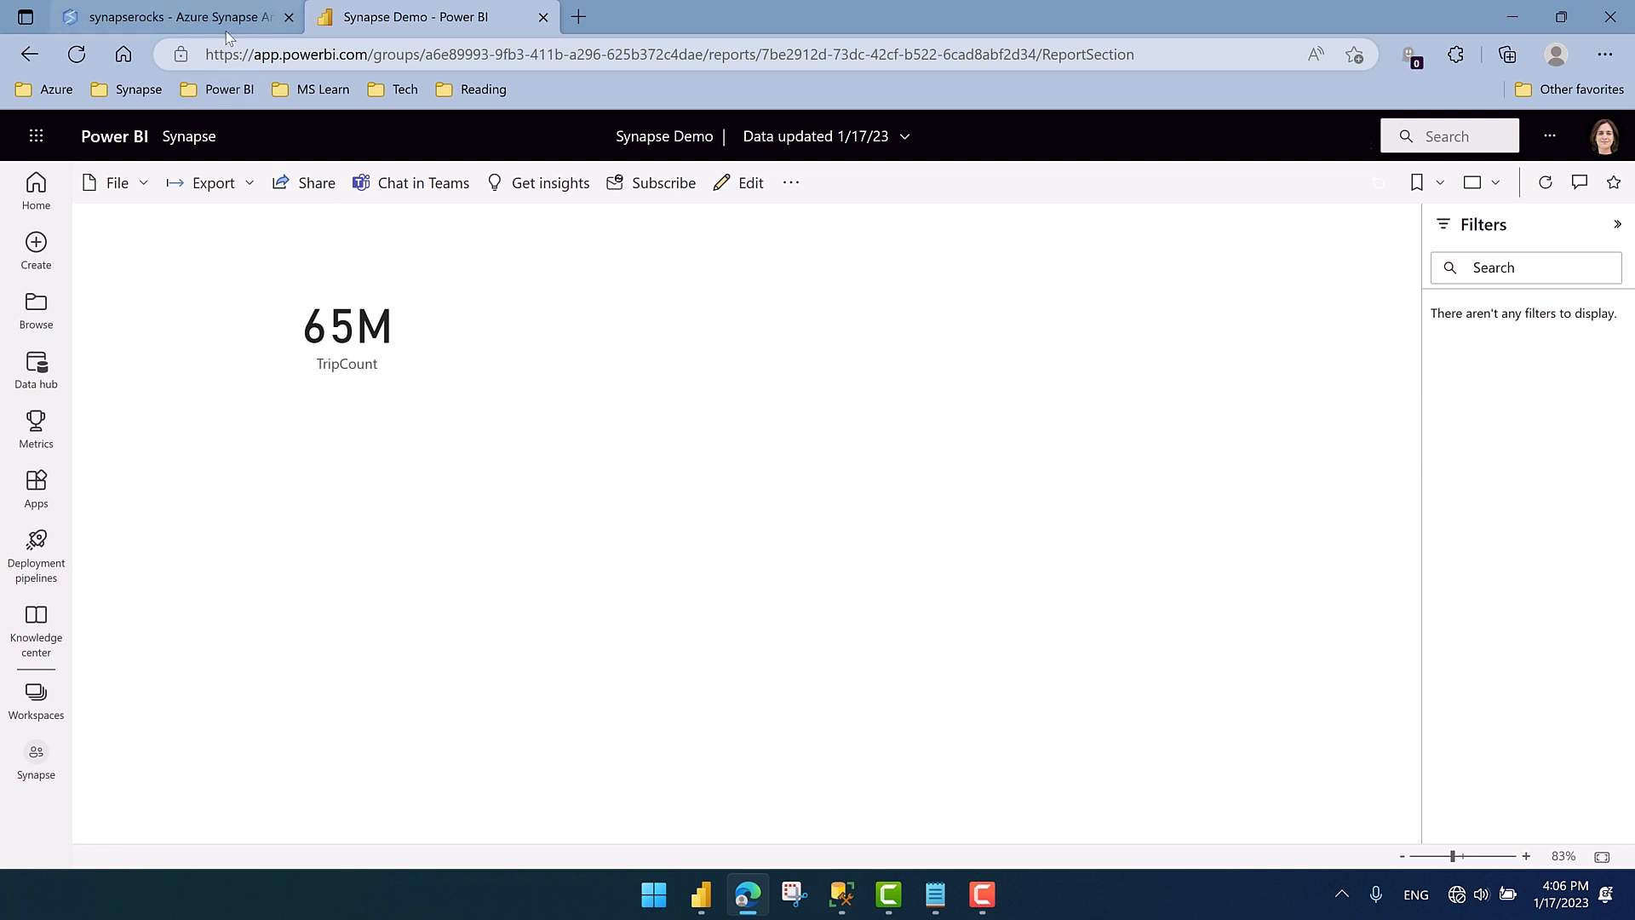
left_click(186, 139)
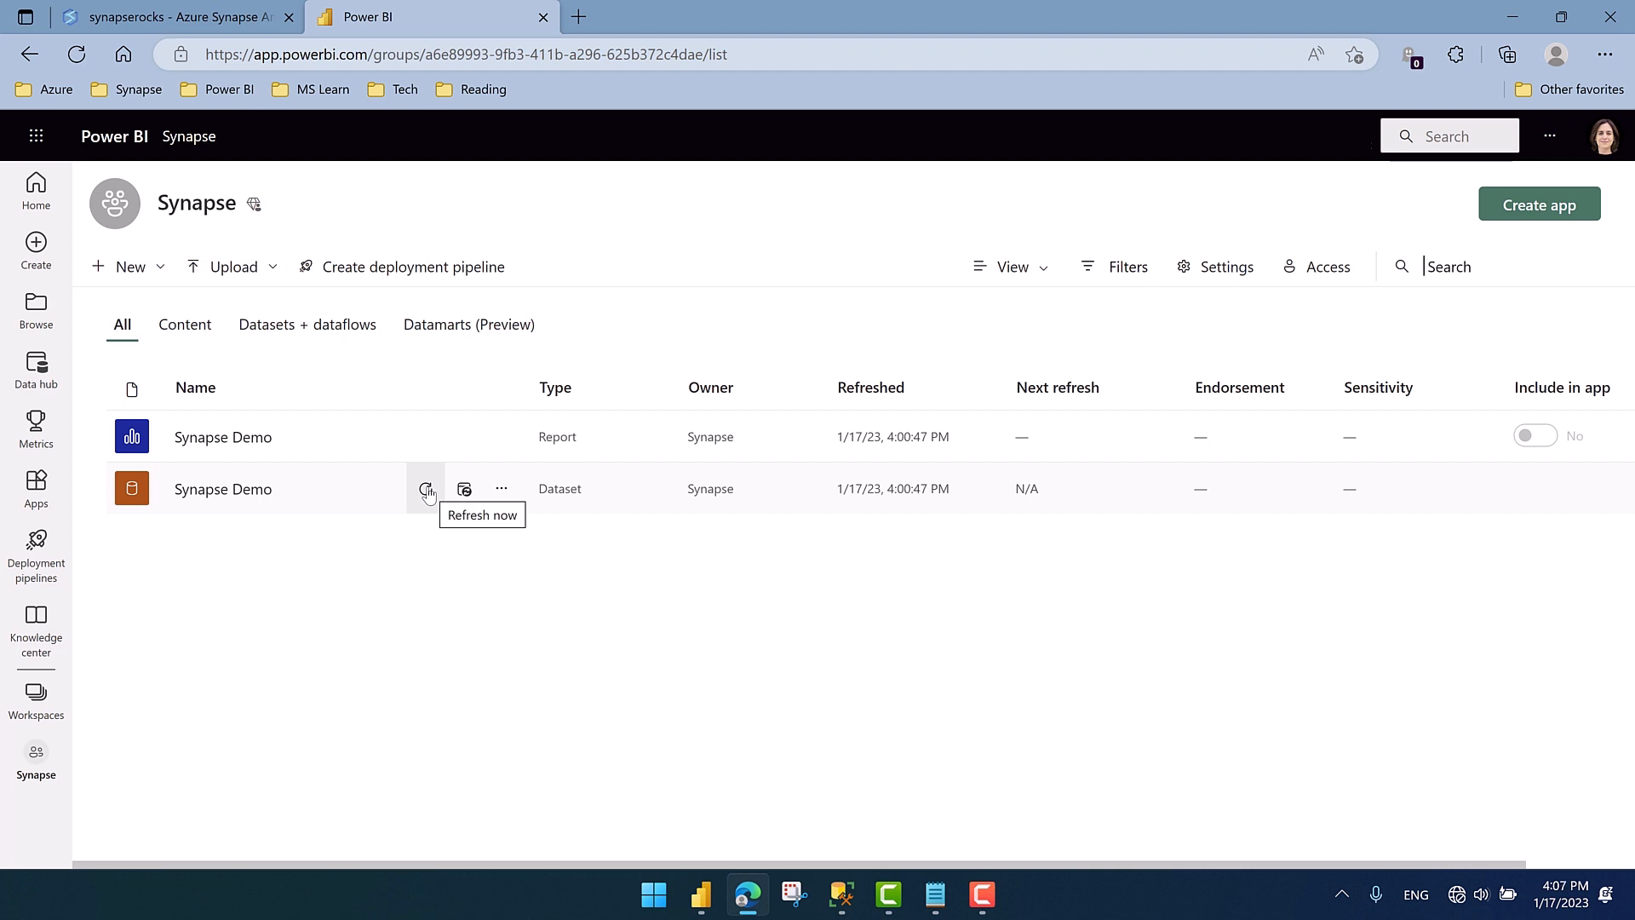
left_click(426, 489)
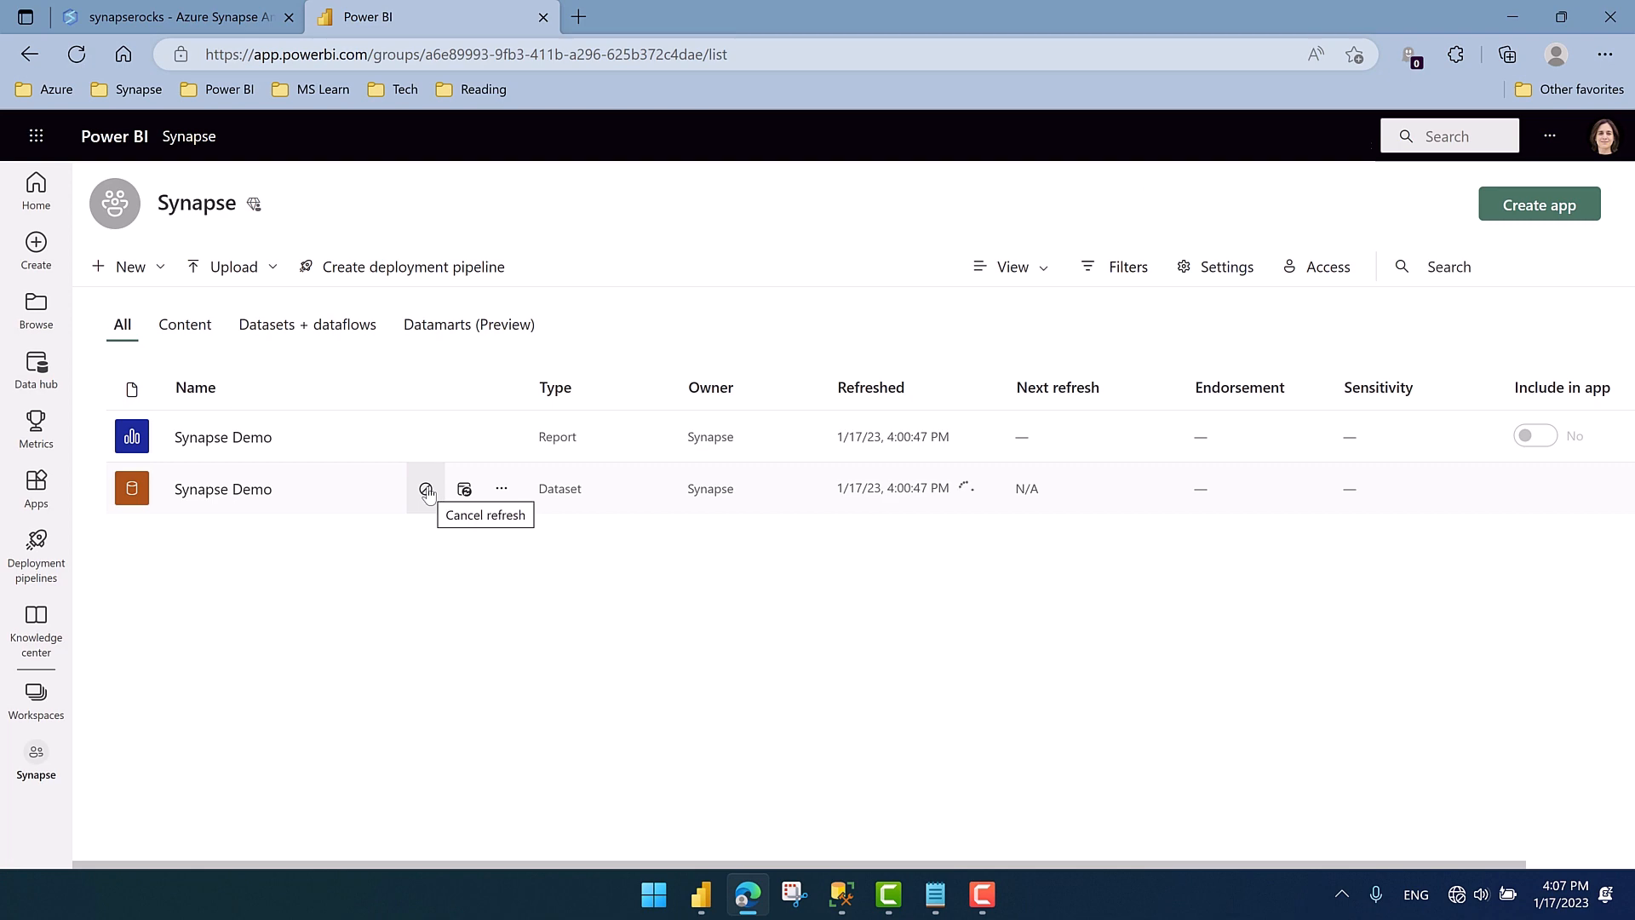
Step: In Synapse Studio, refresh the SQL requests list and examine the newest request's puDate range and the data processed per request
left_click(216, 23)
left_click(352, 218)
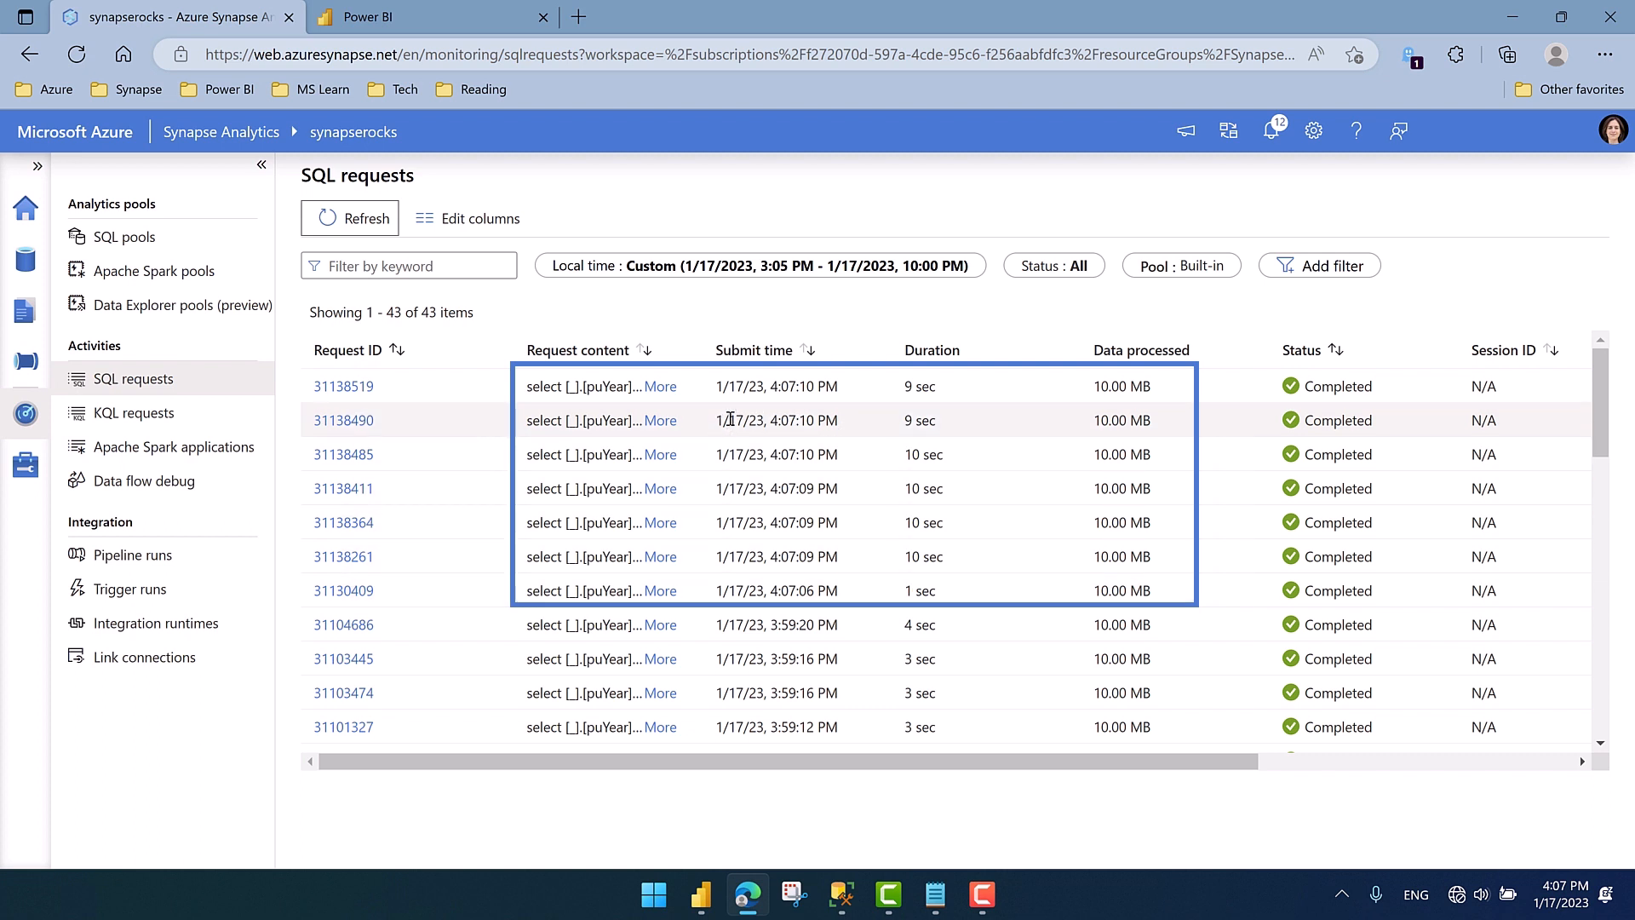
left_click(659, 388)
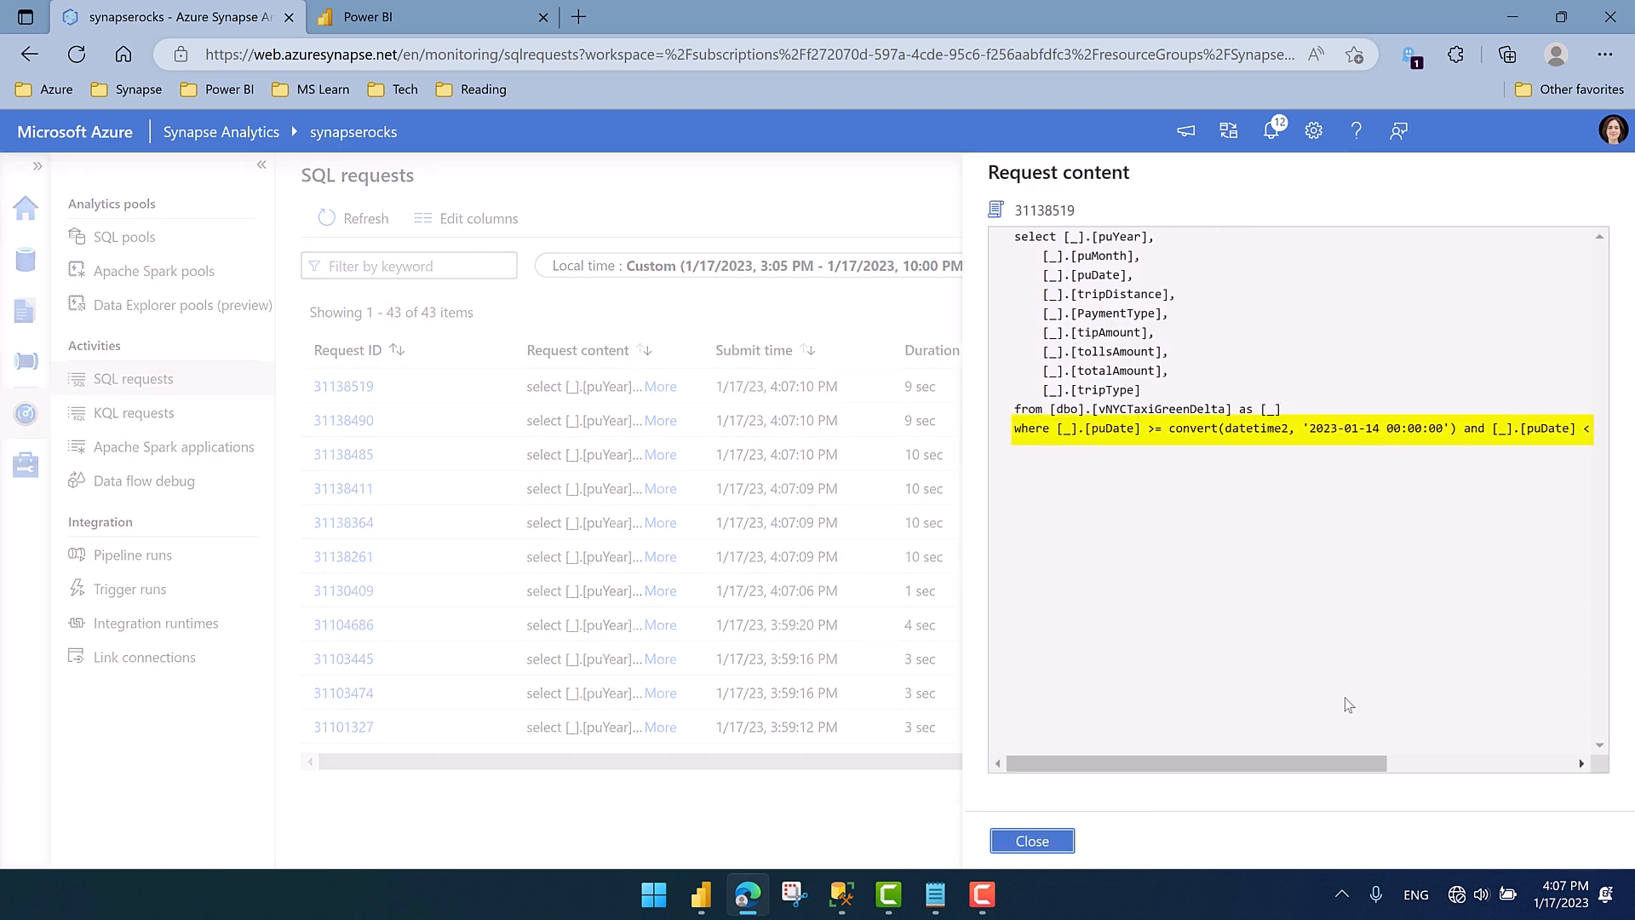
mouse_move(1380, 763)
left_mouse_down()
mouse_move(1537, 760)
mouse_move(1388, 762)
left_mouse_up()
left_click(1084, 842)
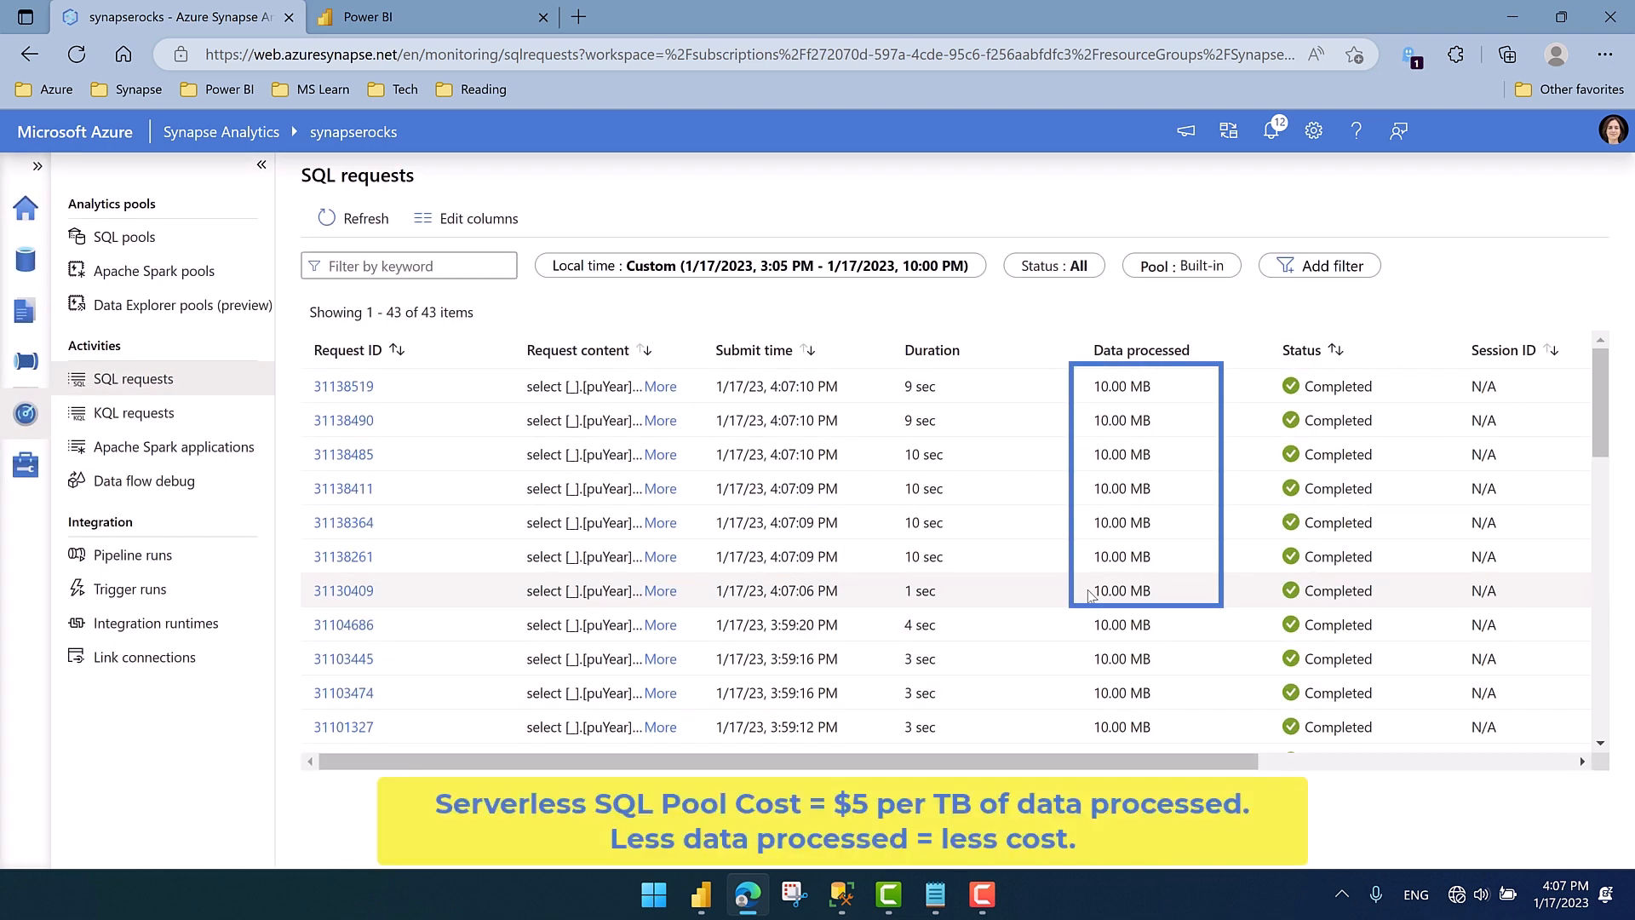
scroll(1088, 600, "down", 5)
scroll(1084, 615, "down", 4)
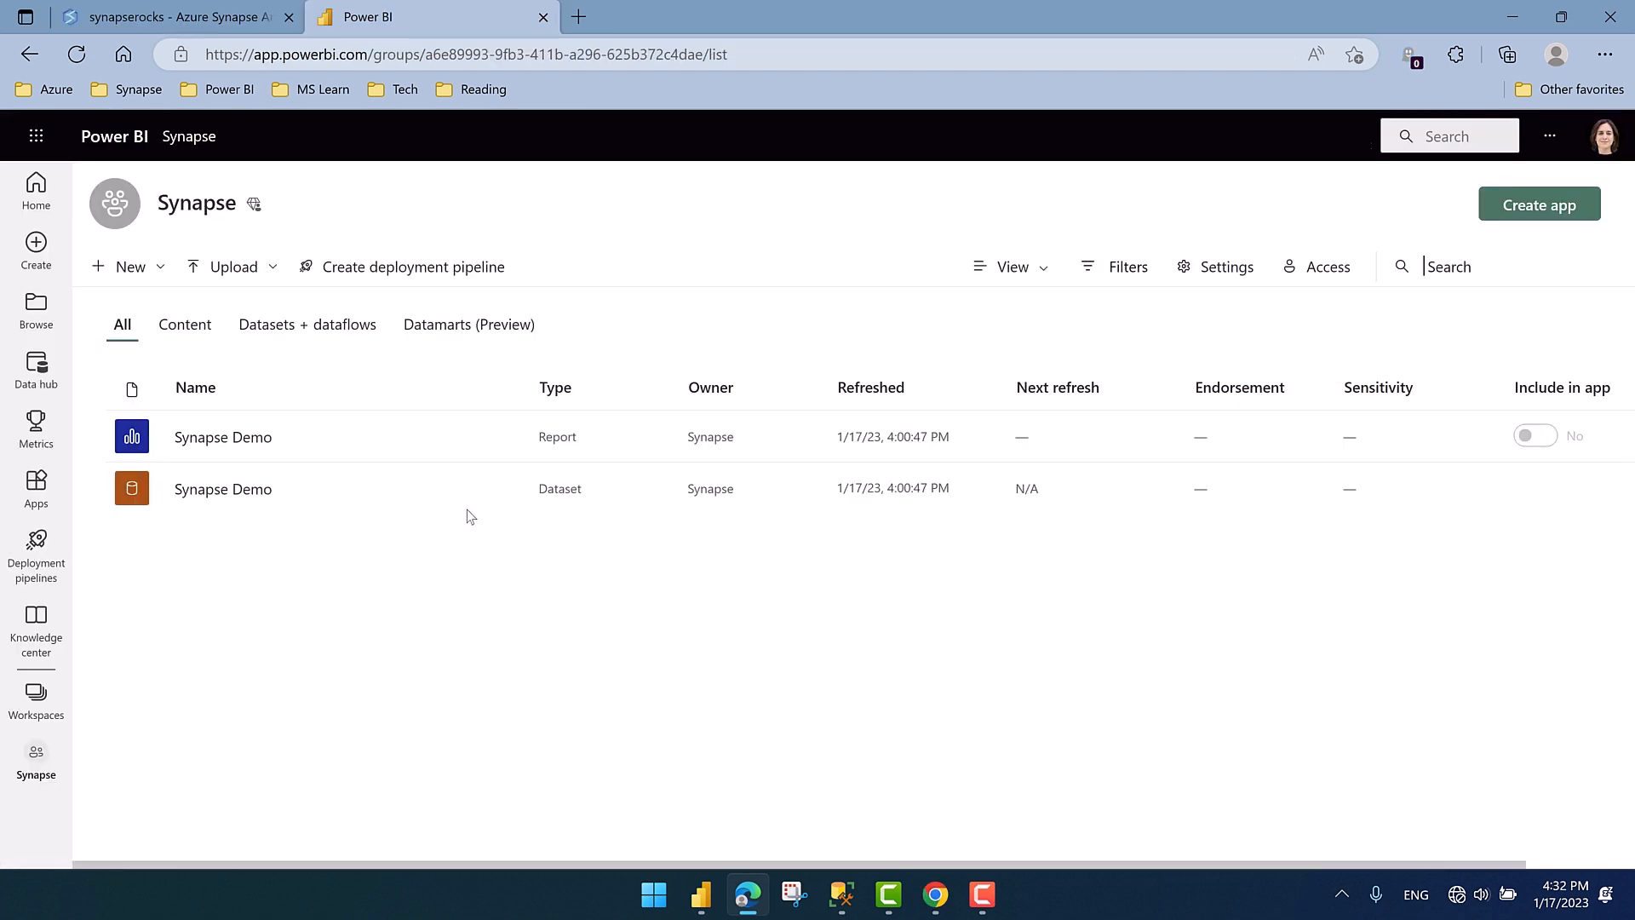
Step: Back in the Power BI service, open the Synapse Demo dataset's refresh history to compare the durations of its on-demand refreshes
left_click(498, 490)
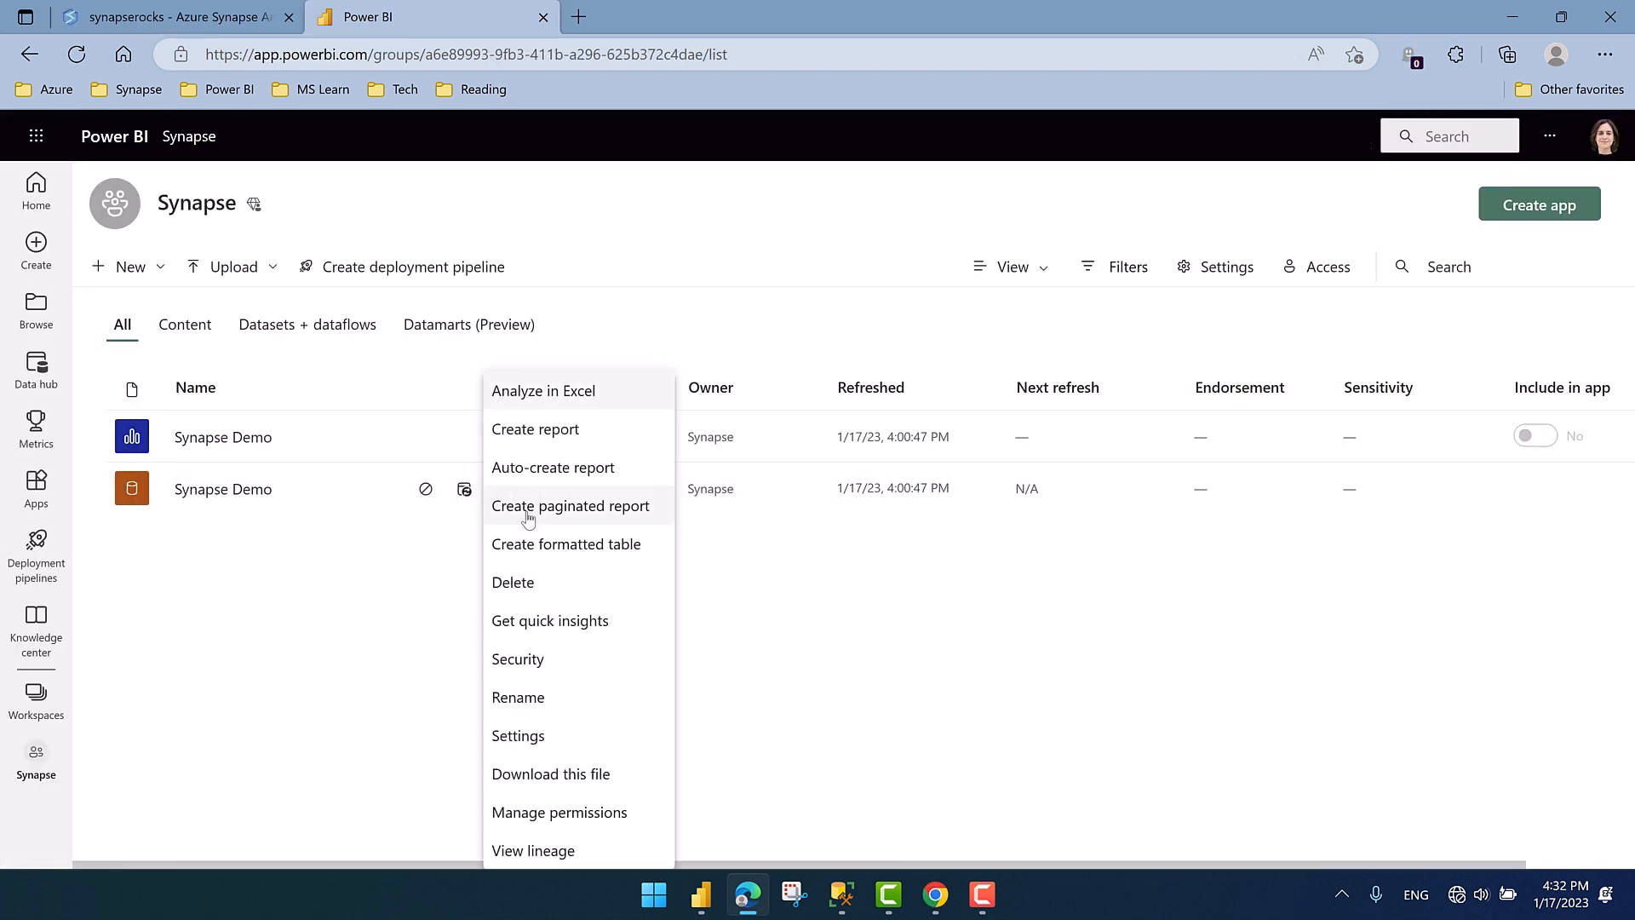
left_click(541, 738)
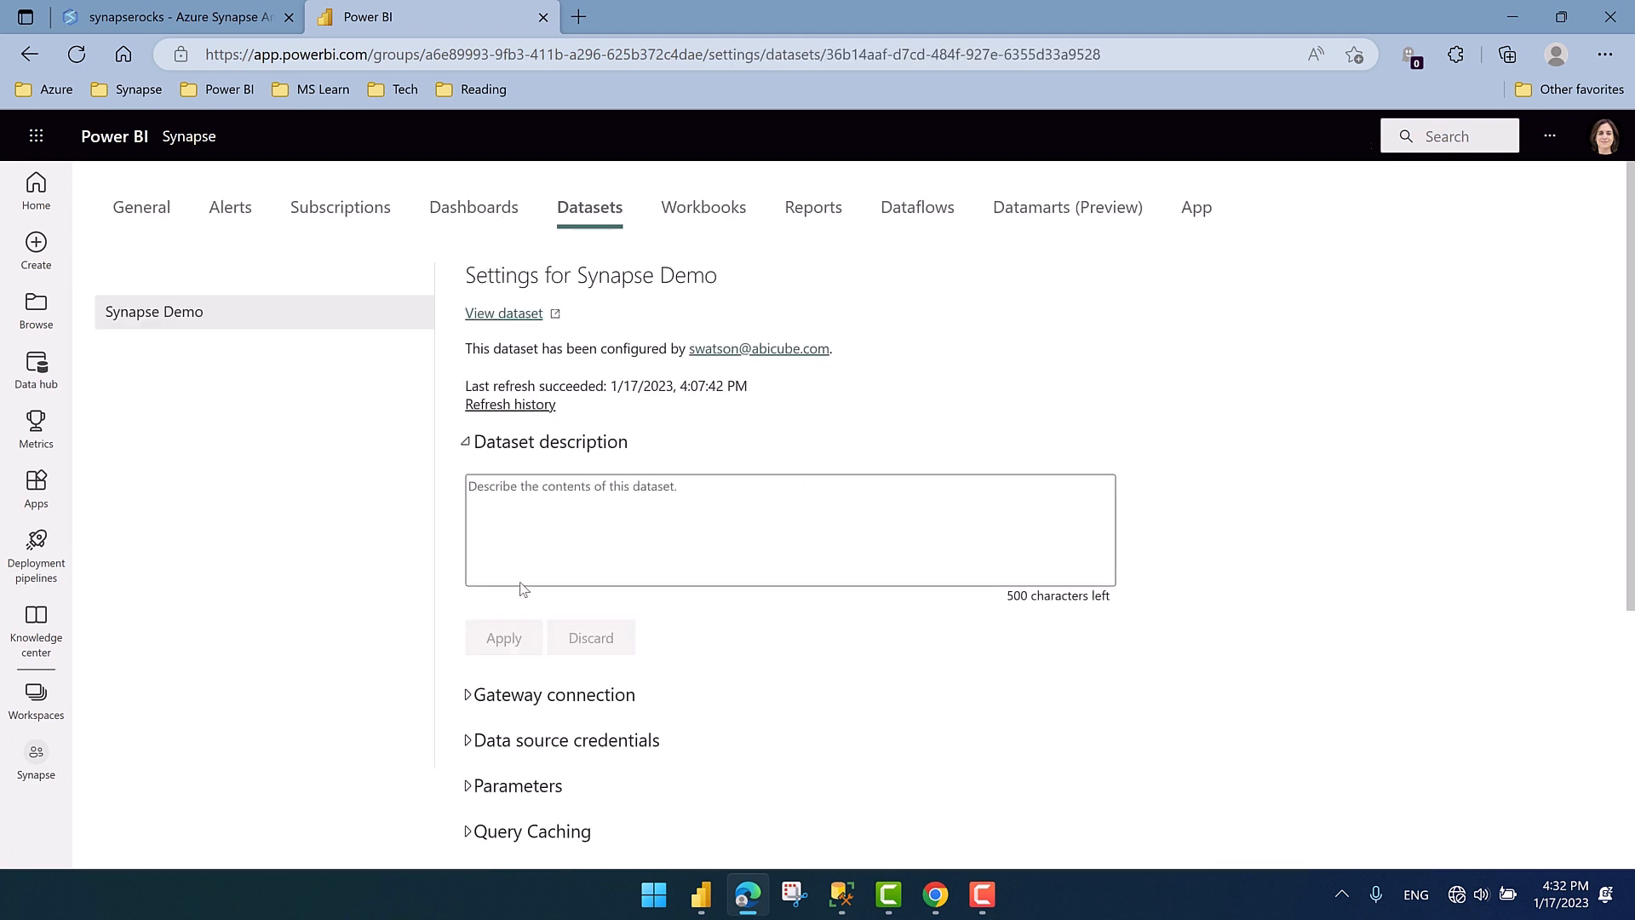
left_click(516, 407)
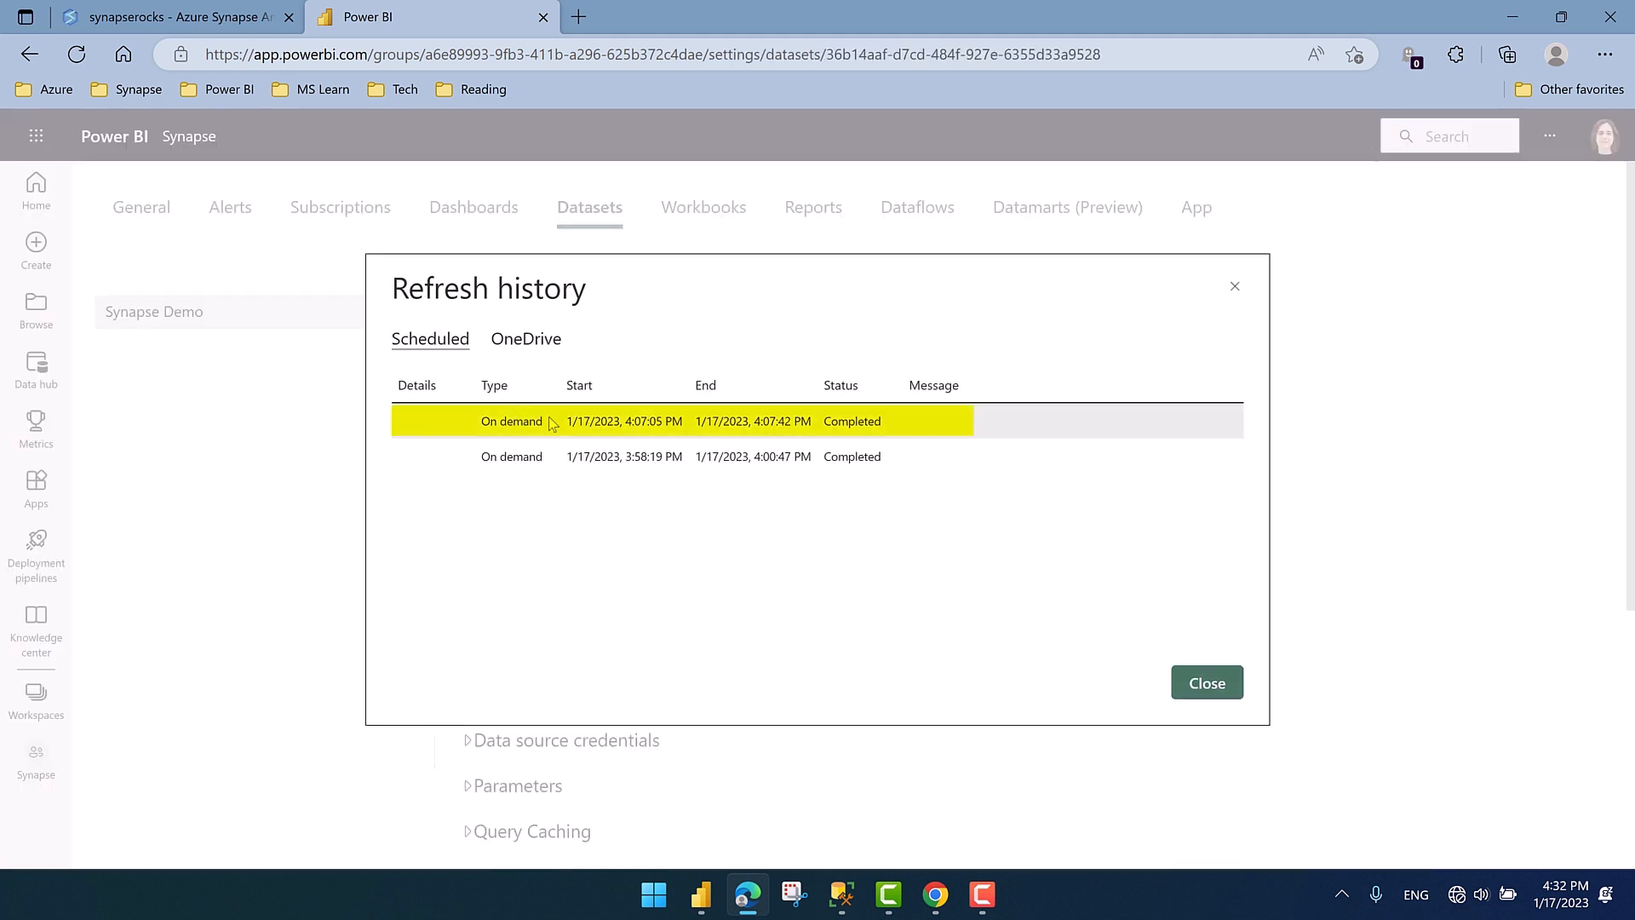